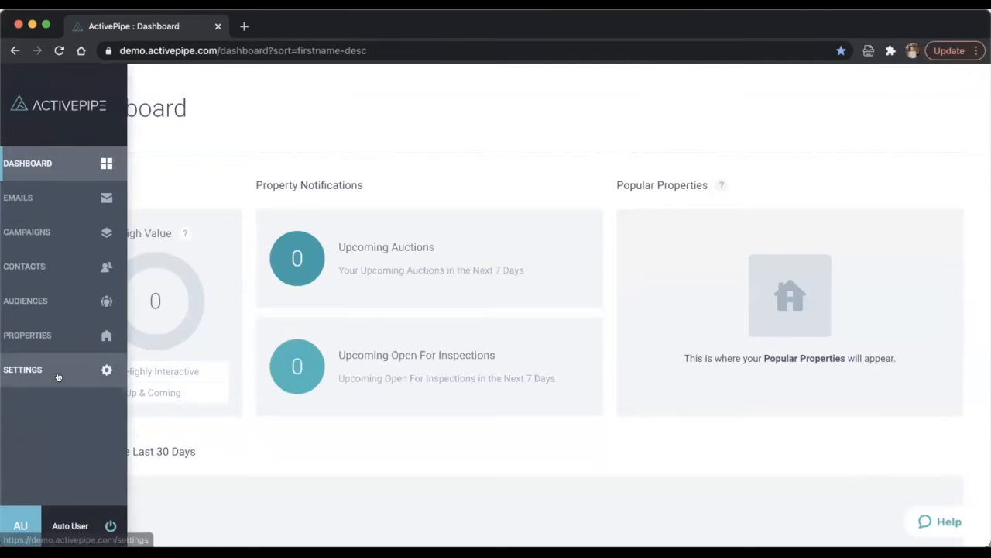
Step: Open the Tags page in the account settings and review the existing contact tags and the new tag field
{"action": "left_click", "coordinate": [15, 371]}
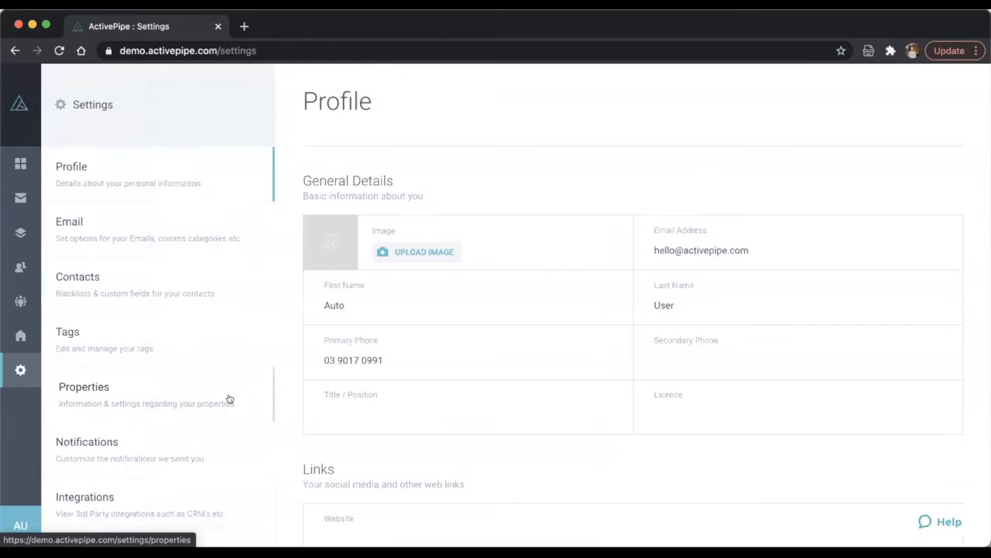
{"action": "scroll", "coordinate": [230, 399], "scroll_direction": "down", "scroll_amount": 2}
{"action": "scroll", "coordinate": [210, 359], "scroll_direction": "up", "scroll_amount": 2}
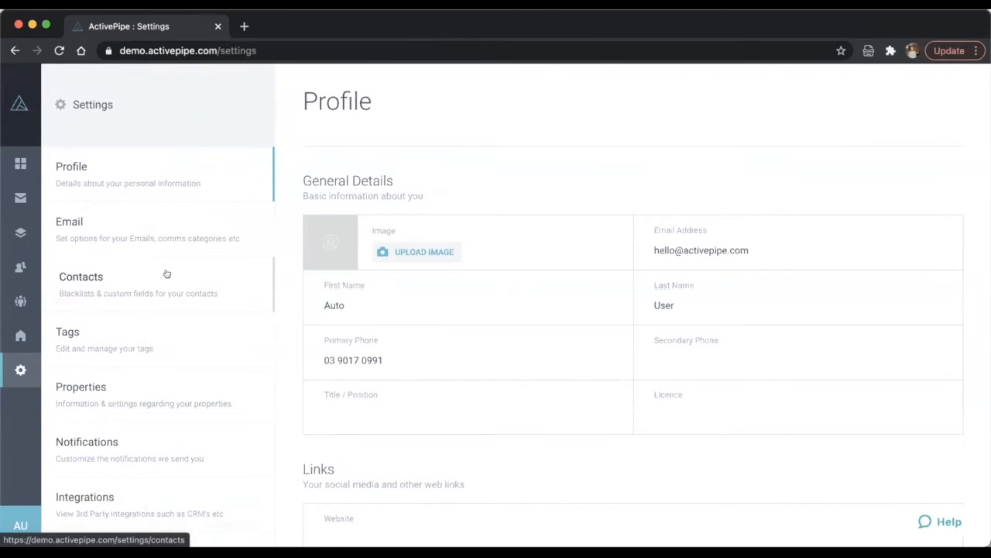
{"action": "scroll", "coordinate": [167, 273], "scroll_direction": "down", "scroll_amount": 4}
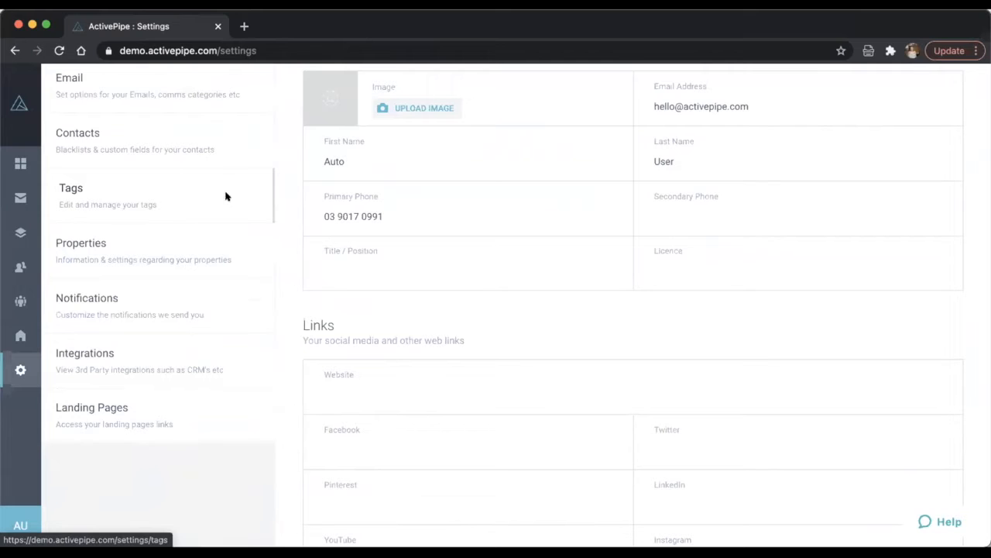
{"action": "left_click", "coordinate": [102, 187]}
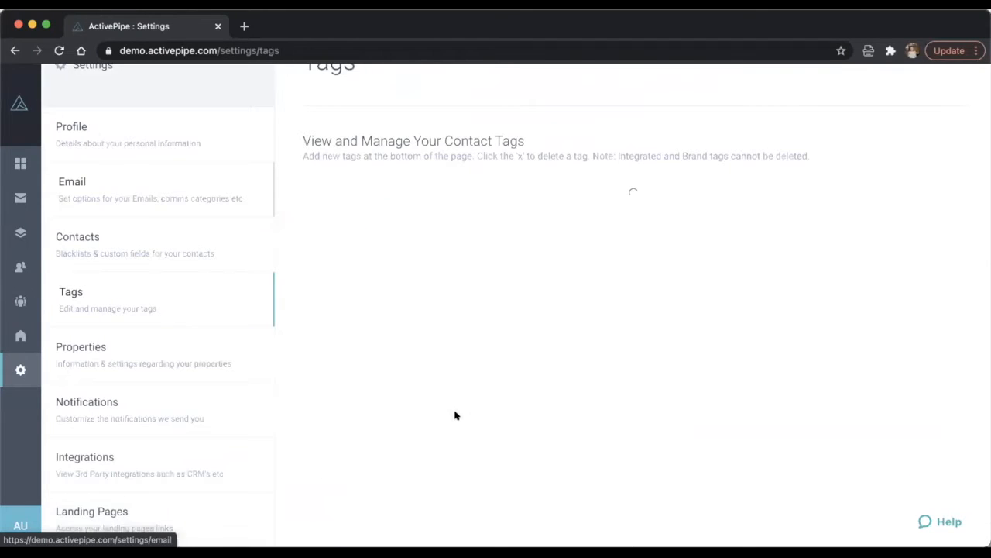
{"action": "scroll", "coordinate": [454, 421], "scroll_direction": "down", "scroll_amount": 3}
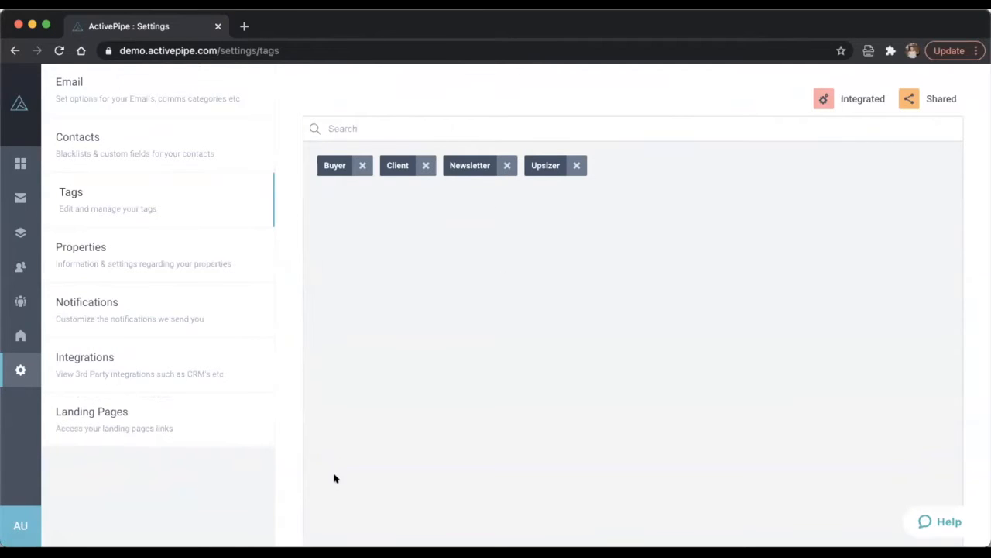
{"action": "scroll", "coordinate": [335, 478], "scroll_direction": "down", "scroll_amount": 3}
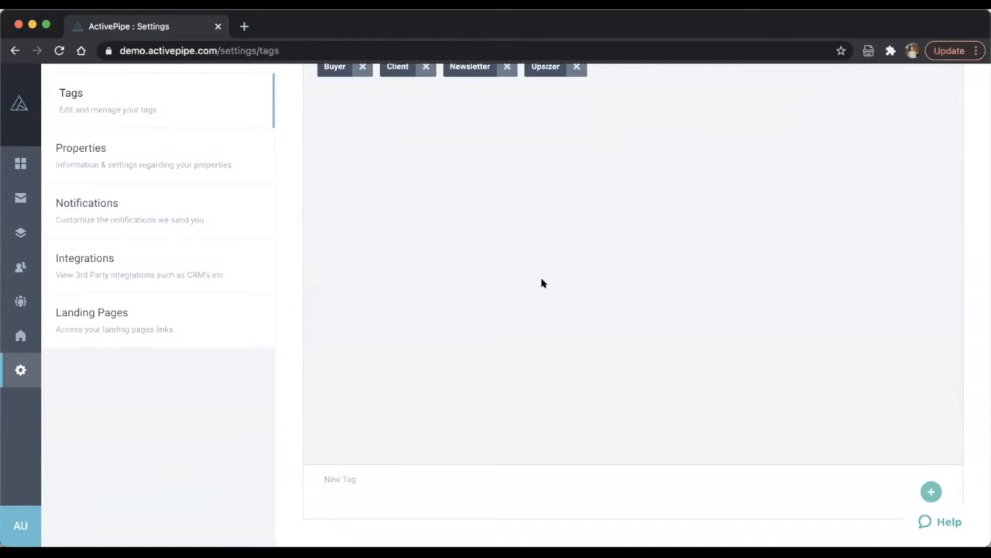
{"action": "scroll", "coordinate": [542, 283], "scroll_direction": "up", "scroll_amount": 4}
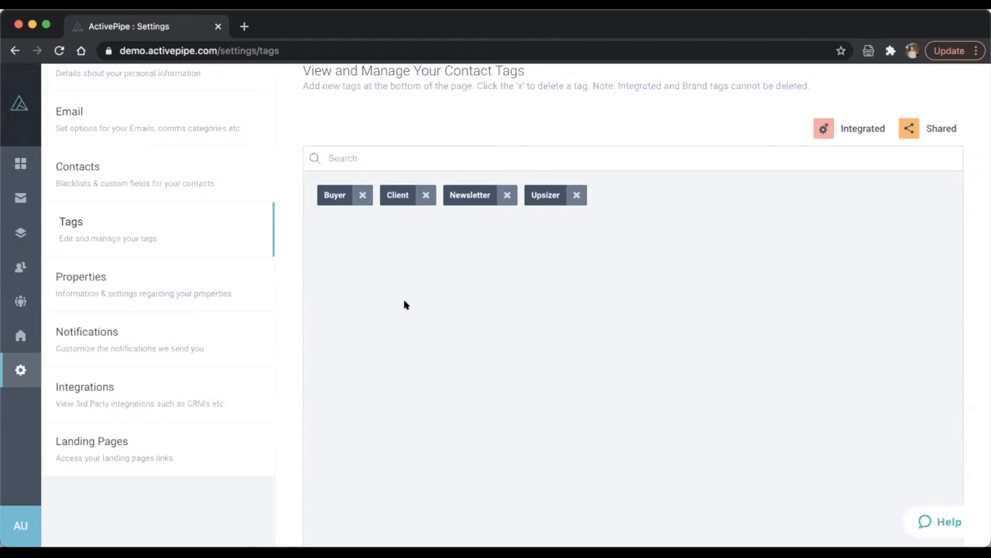
{"action": "scroll", "coordinate": [376, 317], "scroll_direction": "down", "scroll_amount": 2}
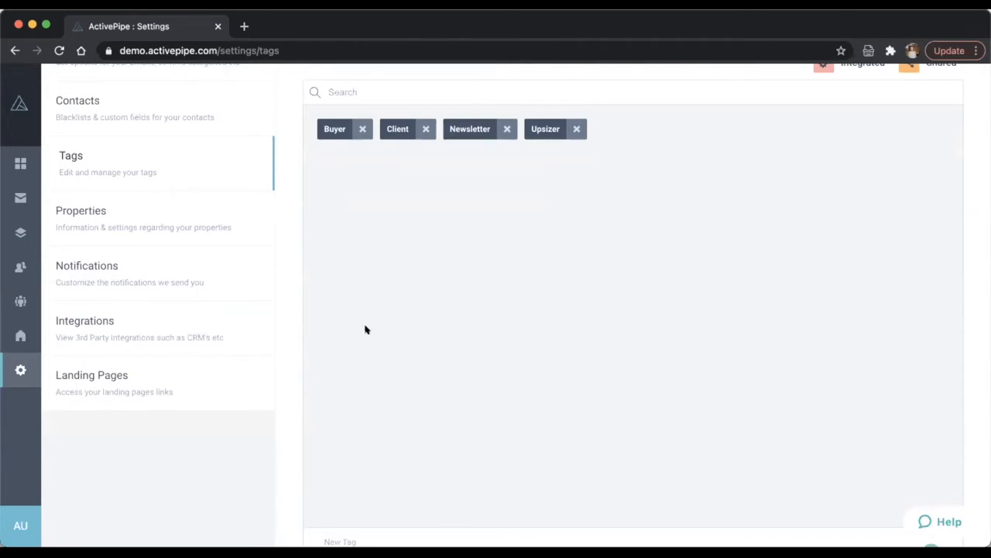
Step: Preview the Sign Up Page from the Landing Pages settings, examine its subscription form, and return to the settings
{"action": "left_click", "coordinate": [119, 385]}
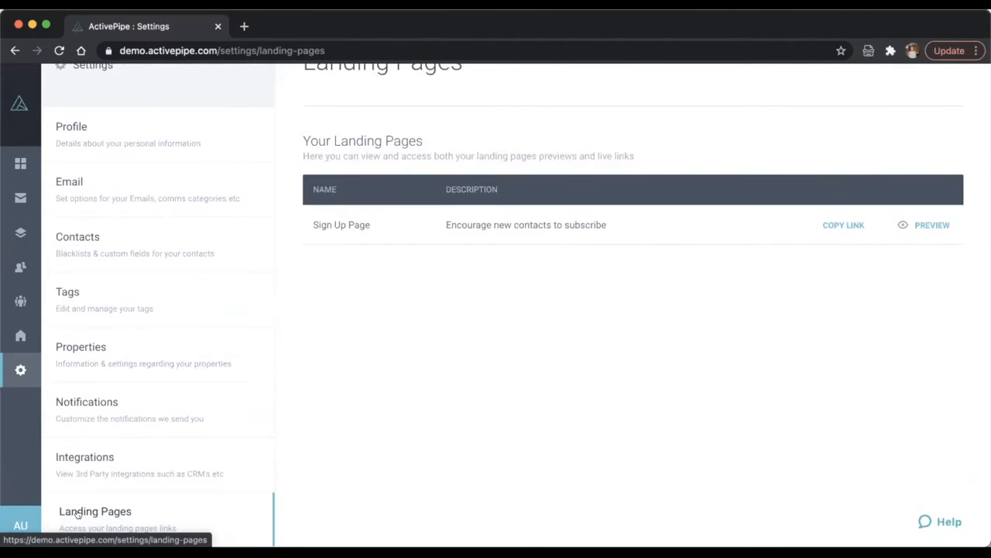
{"action": "mouse_move", "coordinate": [23, 369]}
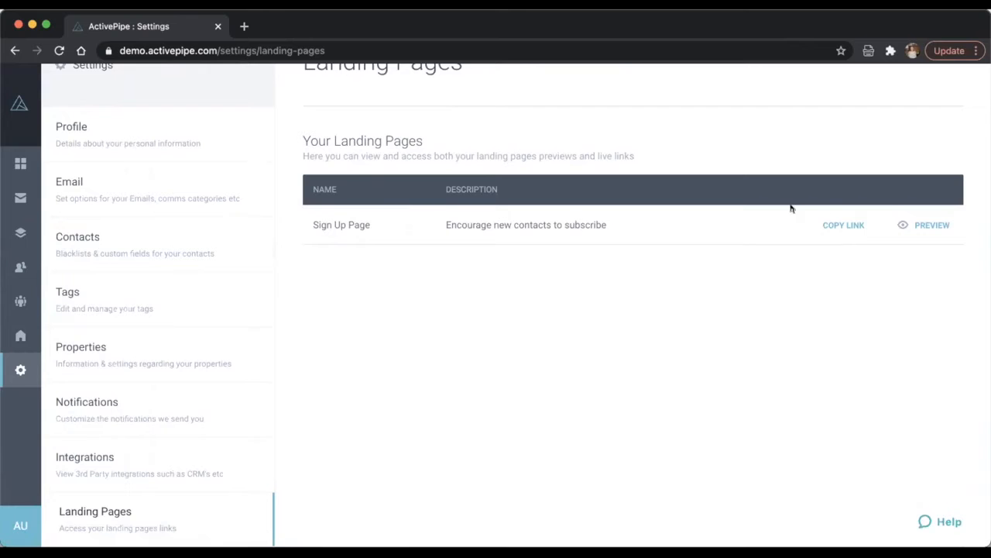
{"action": "left_click", "coordinate": [933, 225]}
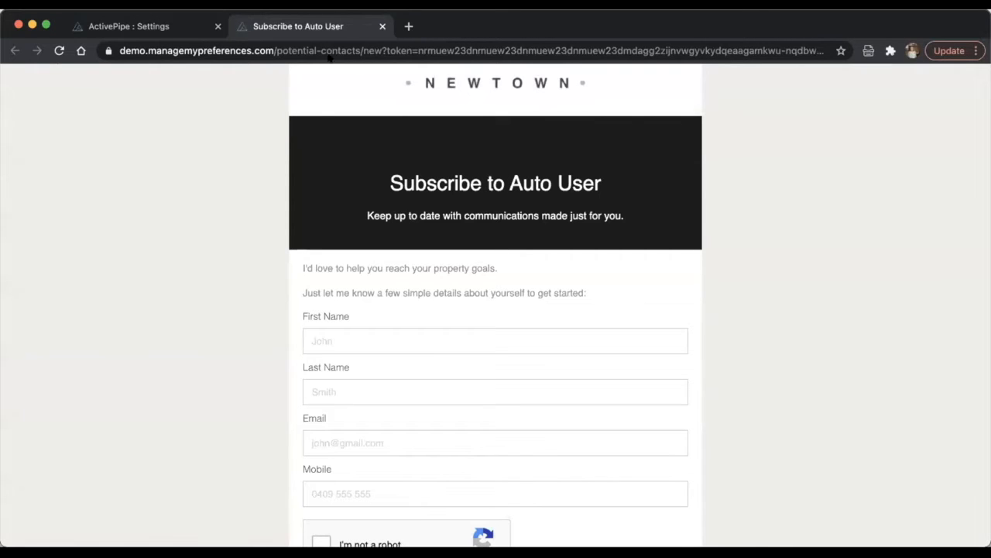
{"action": "scroll", "coordinate": [323, 115], "scroll_direction": "down", "scroll_amount": 2}
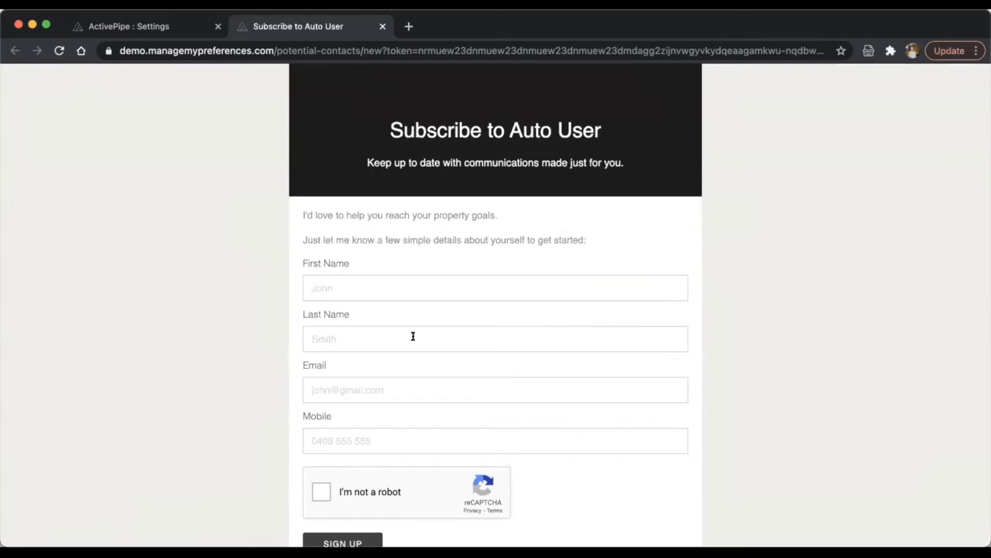
{"action": "scroll", "coordinate": [412, 334], "scroll_direction": "down", "scroll_amount": 1}
{"action": "scroll", "coordinate": [571, 203], "scroll_direction": "up", "scroll_amount": 2}
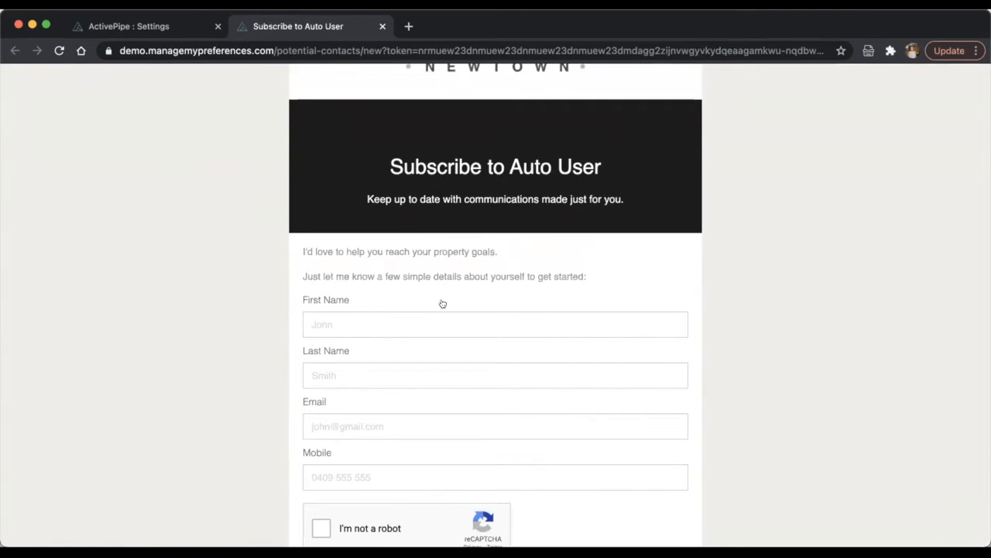
{"action": "scroll", "coordinate": [442, 304], "scroll_direction": "down", "scroll_amount": 1}
{"action": "scroll", "coordinate": [442, 303], "scroll_direction": "down", "scroll_amount": 1}
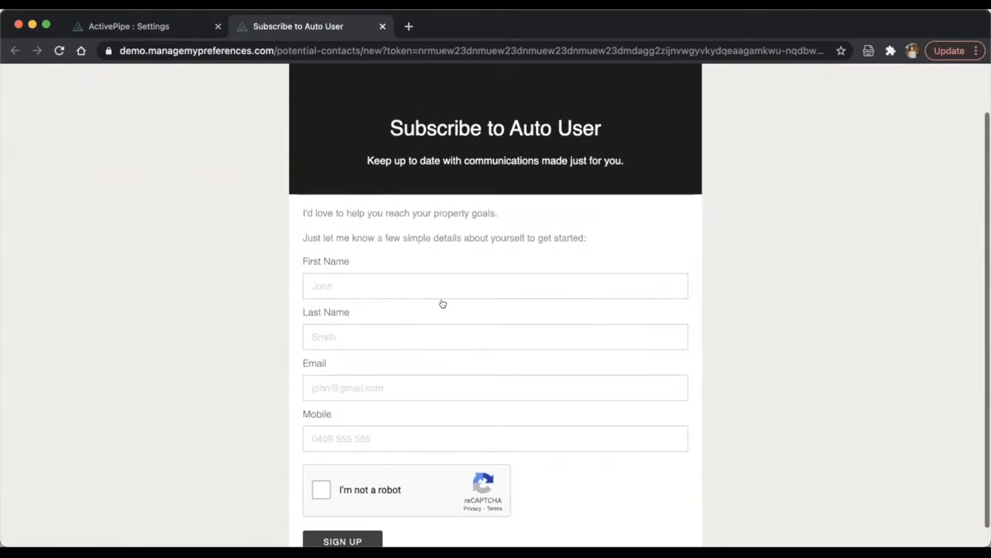
{"action": "left_click", "coordinate": [182, 32]}
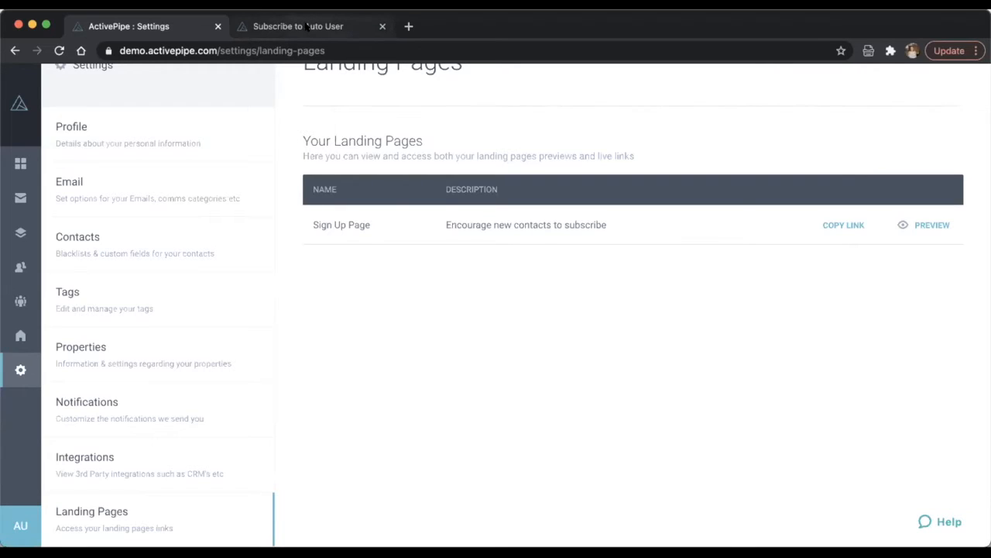
{"action": "left_click", "coordinate": [279, 26]}
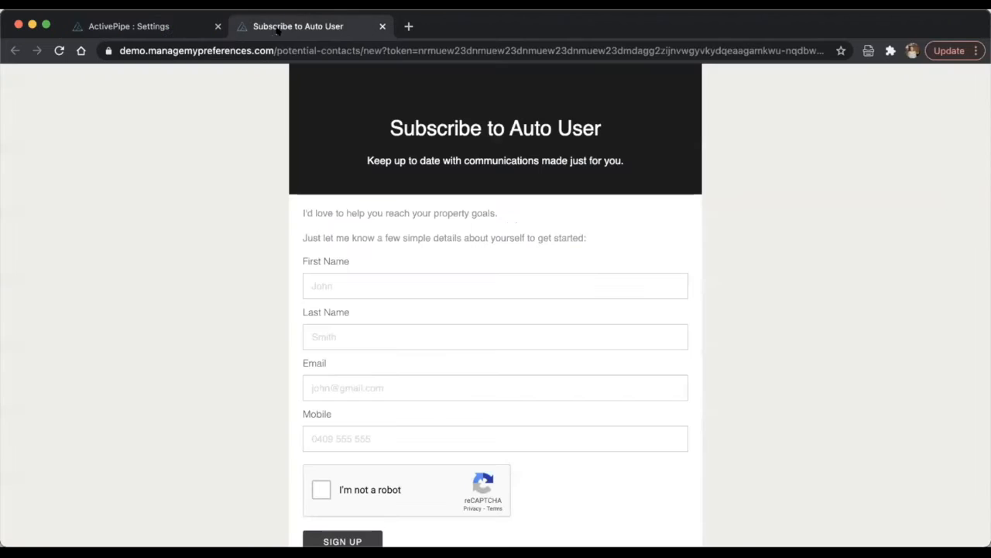
{"action": "left_click", "coordinate": [140, 26]}
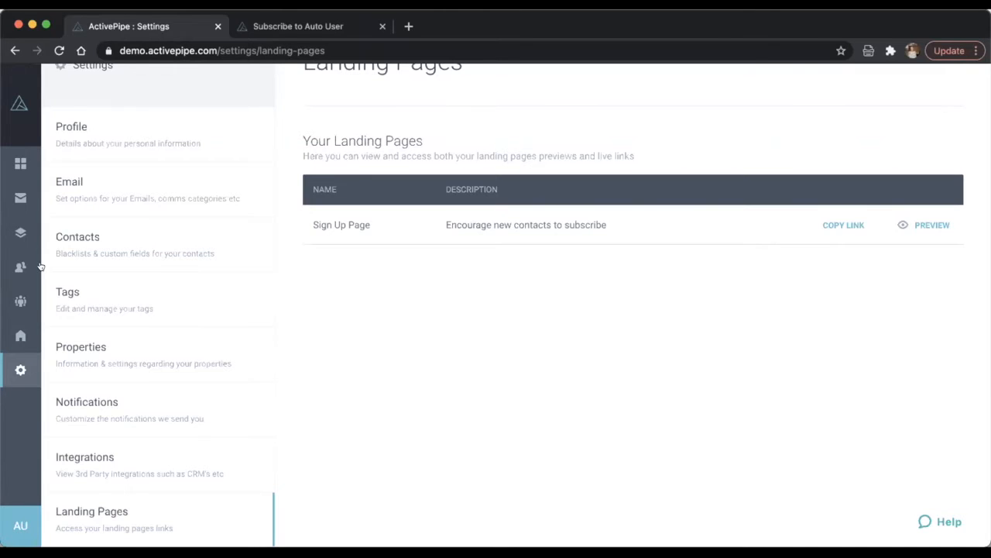
Step: View the contacts overview and return to the Landing Pages settings
{"action": "mouse_move", "coordinate": [40, 266]}
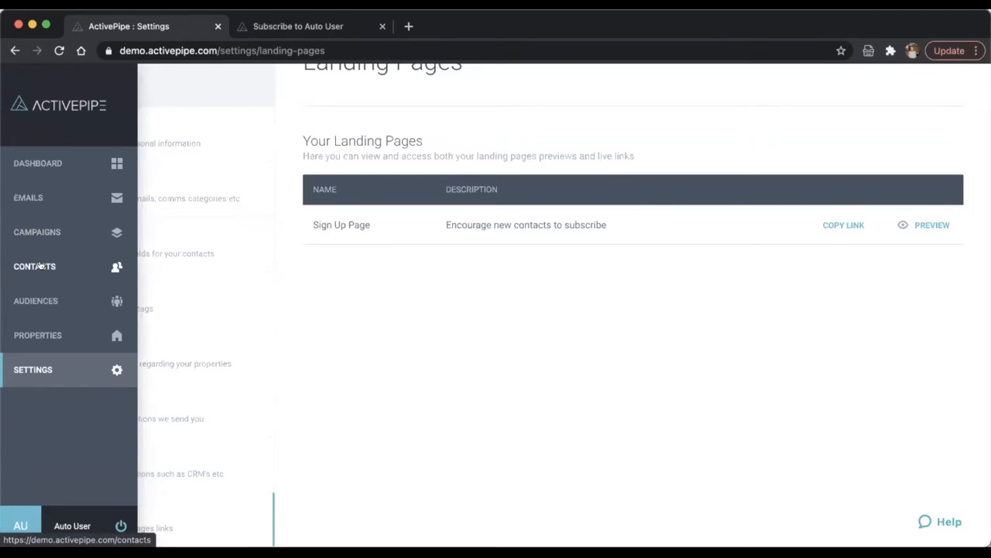
{"action": "left_click", "coordinate": [38, 266]}
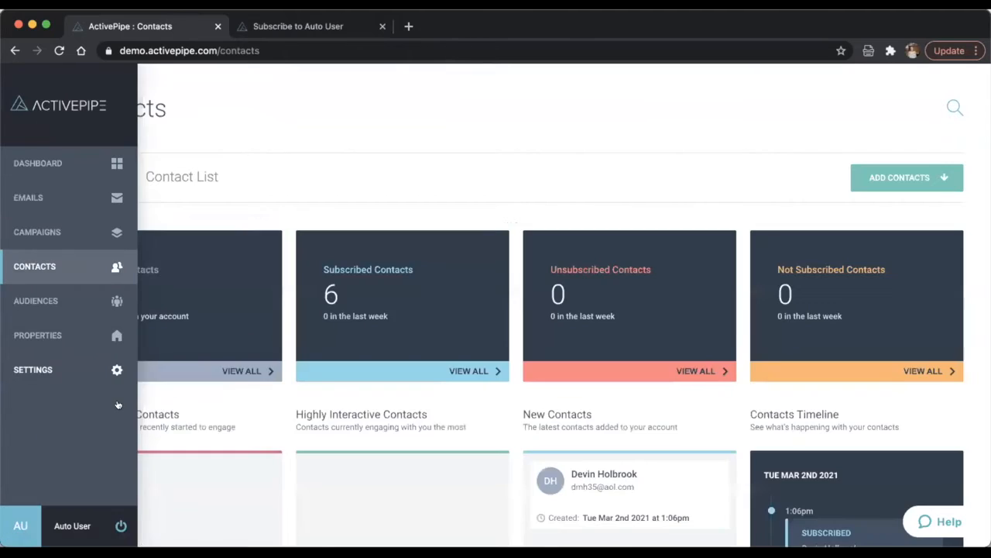
{"action": "left_click", "coordinate": [93, 368]}
{"action": "scroll", "coordinate": [183, 230], "scroll_direction": "down", "scroll_amount": 5}
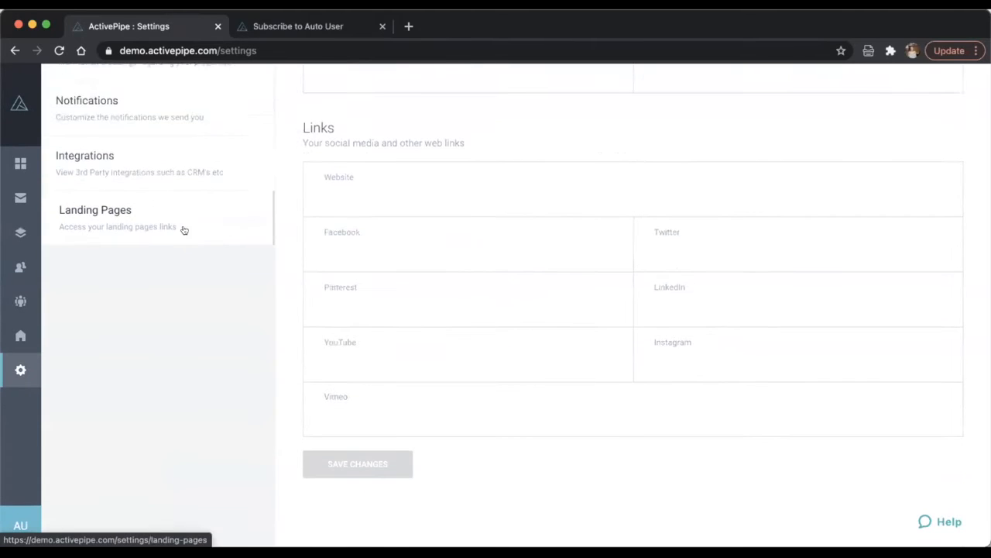
{"action": "left_click", "coordinate": [183, 230]}
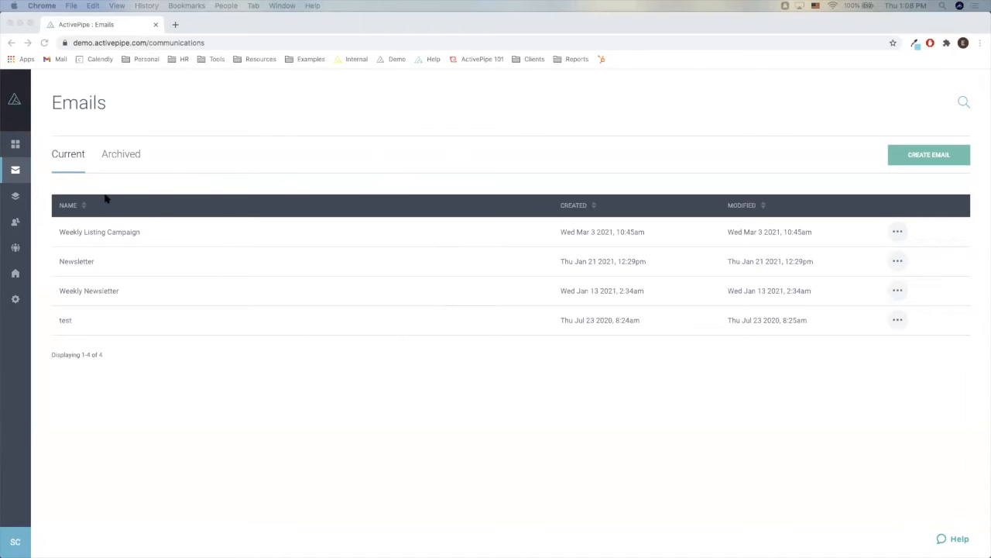
Step: Switch to the Contact Import spreadsheet in Google Sheets
{"action": "left_click", "coordinate": [19, 218]}
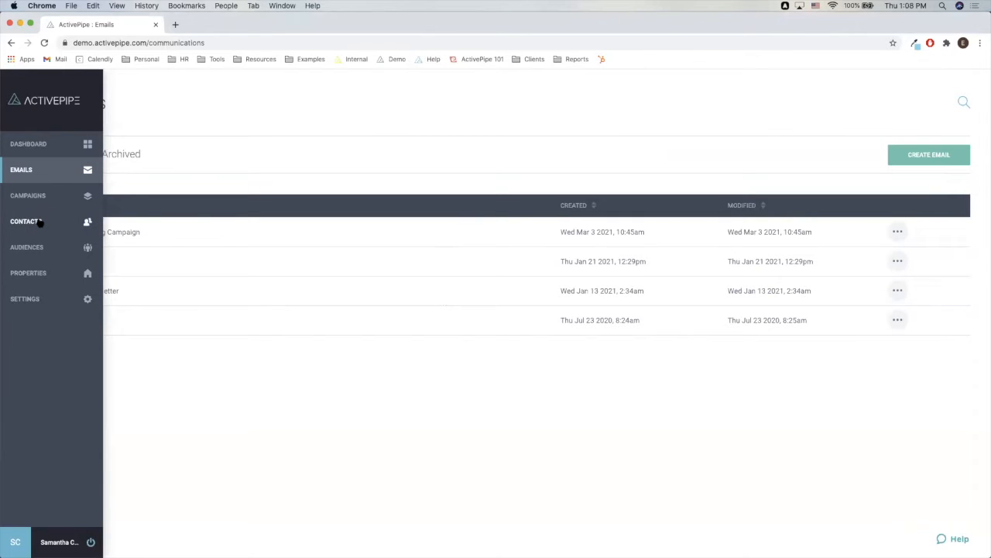
{"action": "left_click_drag", "start_coordinate": [39, 226], "coordinate": [239, 29]}
{"action": "left_click", "coordinate": [278, 255]}
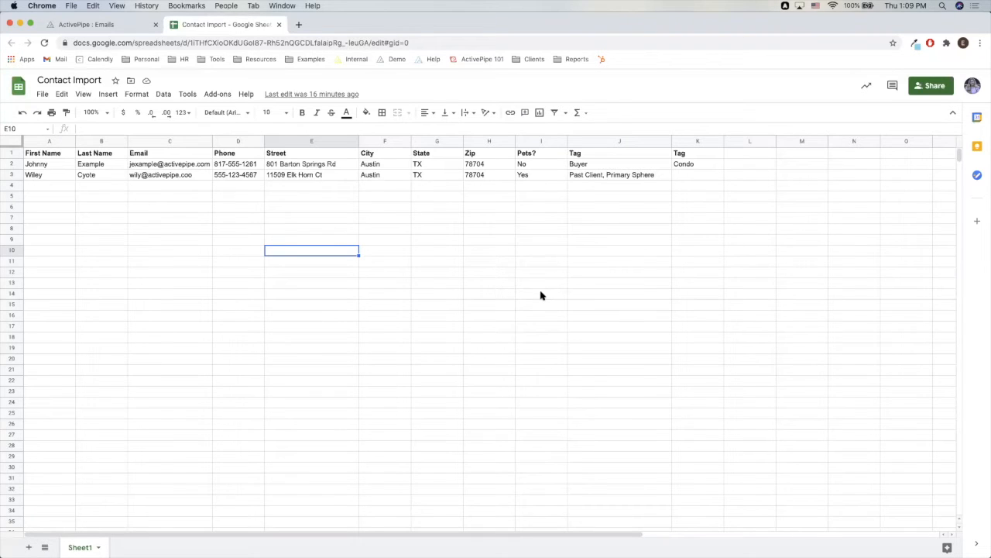
{"action": "left_click", "coordinate": [262, 220]}
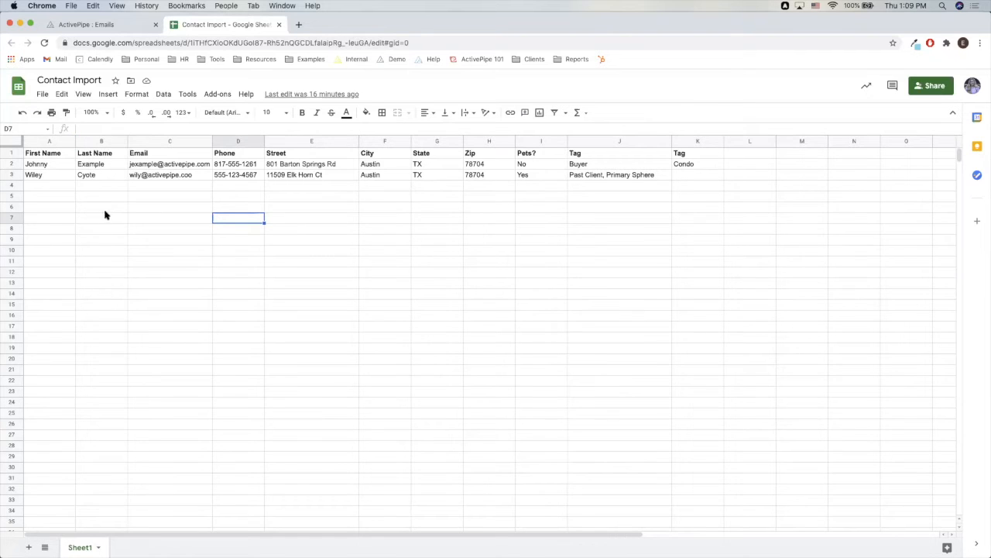
Step: Download the current sheet of the Contact Import spreadsheet as a comma-separated values (.csv) file
{"action": "left_click", "coordinate": [43, 94]}
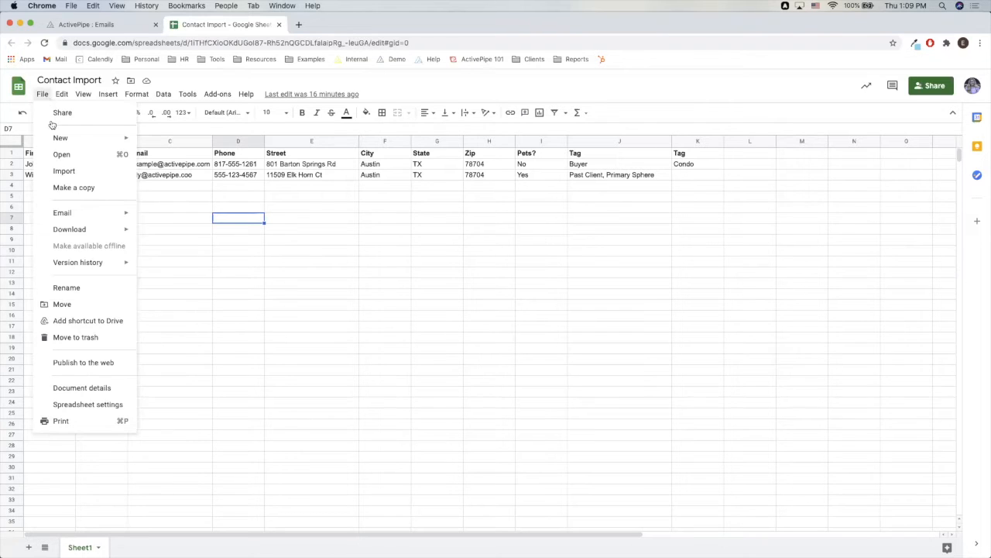
{"action": "mouse_move", "coordinate": [100, 236]}
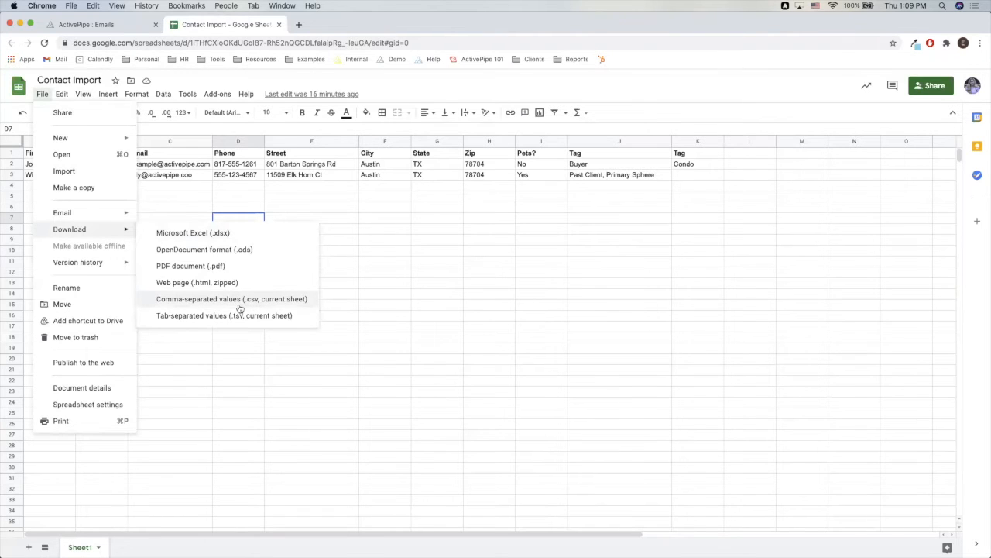
{"action": "left_click", "coordinate": [298, 299]}
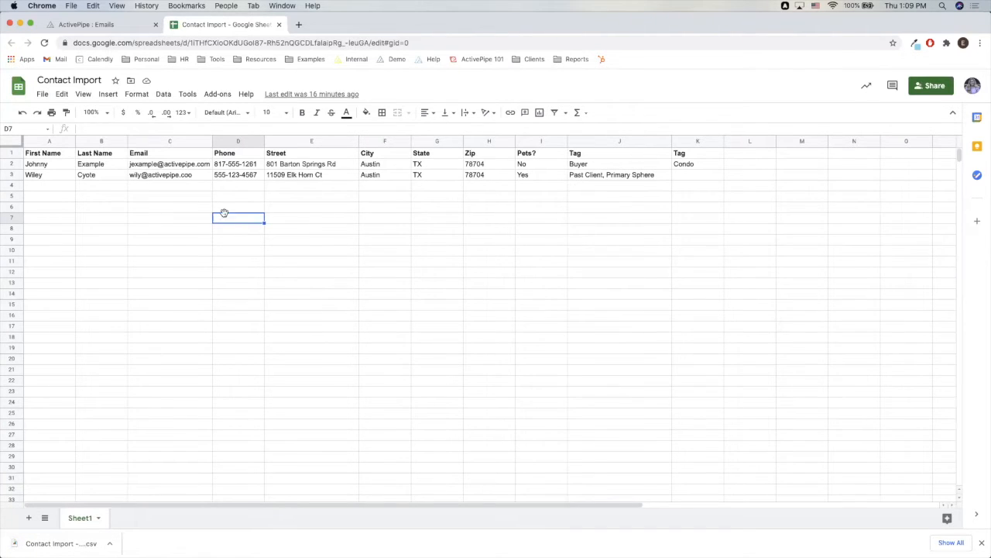
Step: Examine how the first name, last name and email columns are laid out in the contact sheet
{"action": "left_click", "coordinate": [58, 158]}
{"action": "left_click_drag", "start_coordinate": [58, 158], "coordinate": [166, 179]}
{"action": "left_click", "coordinate": [179, 199]}
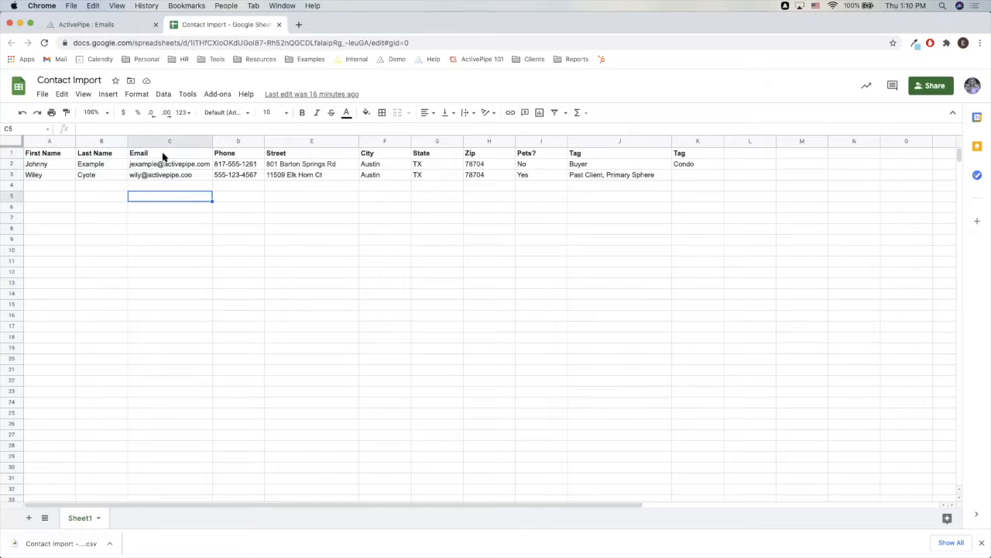
{"action": "left_click_drag", "start_coordinate": [165, 163], "coordinate": [166, 175]}
{"action": "left_click_drag", "start_coordinate": [55, 164], "coordinate": [83, 164]}
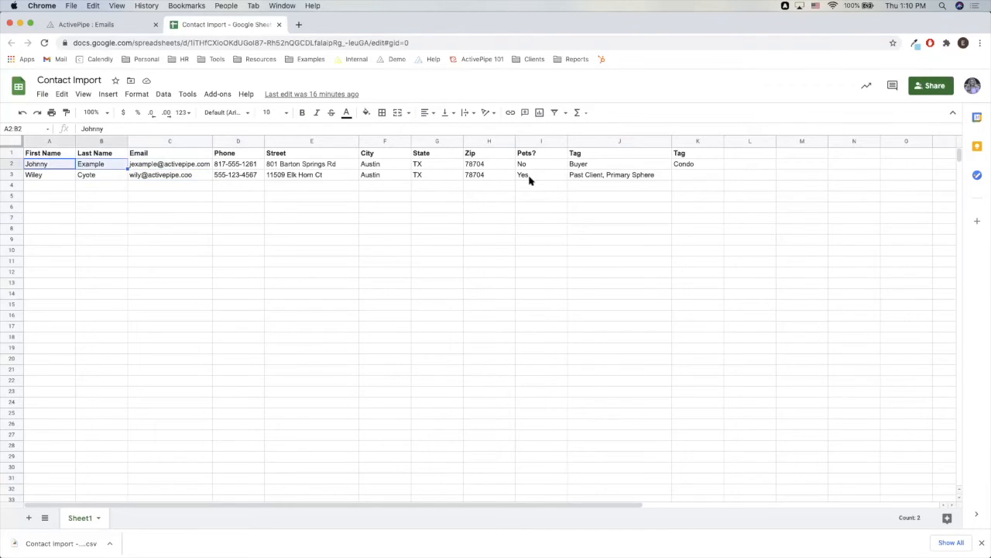
{"action": "left_click", "coordinate": [214, 250]}
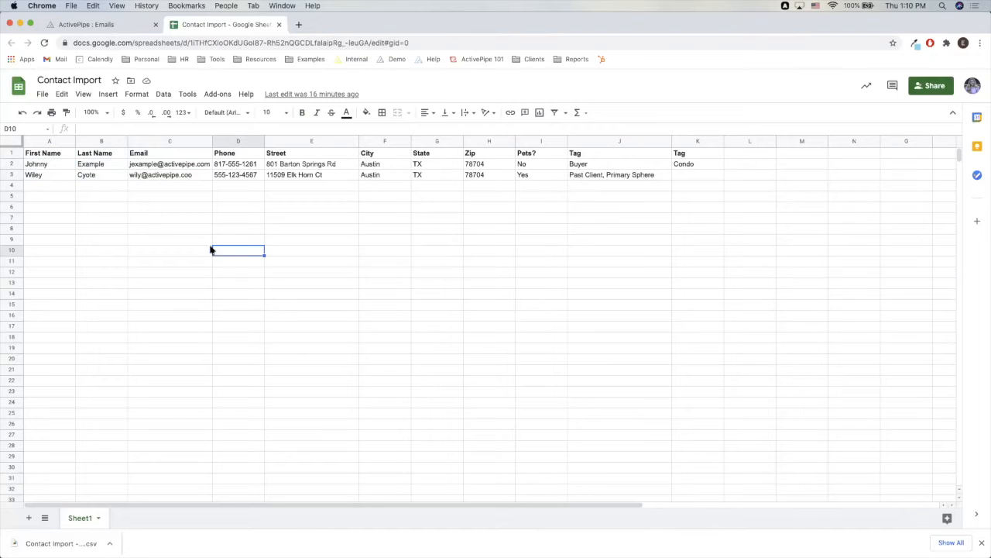
{"action": "left_click", "coordinate": [150, 141]}
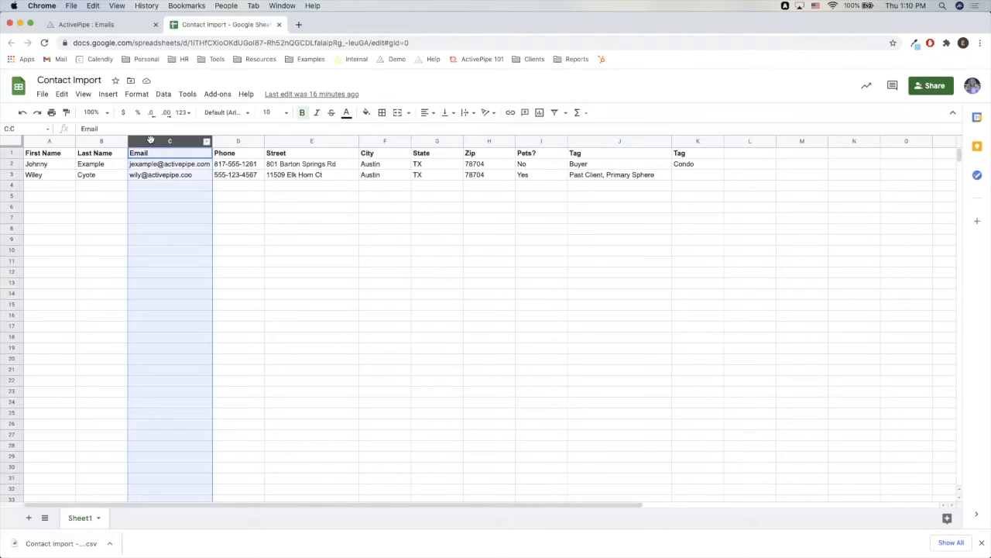
Step: Examine the phone, street, city and state fields of both contact rows
{"action": "left_click", "coordinate": [54, 166]}
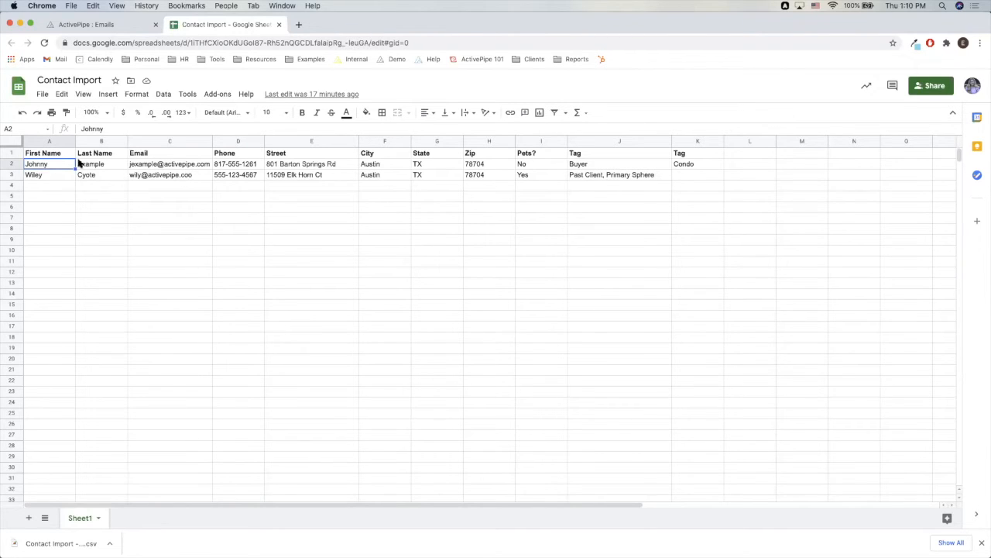
{"action": "left_click_drag", "start_coordinate": [233, 168], "coordinate": [422, 175]}
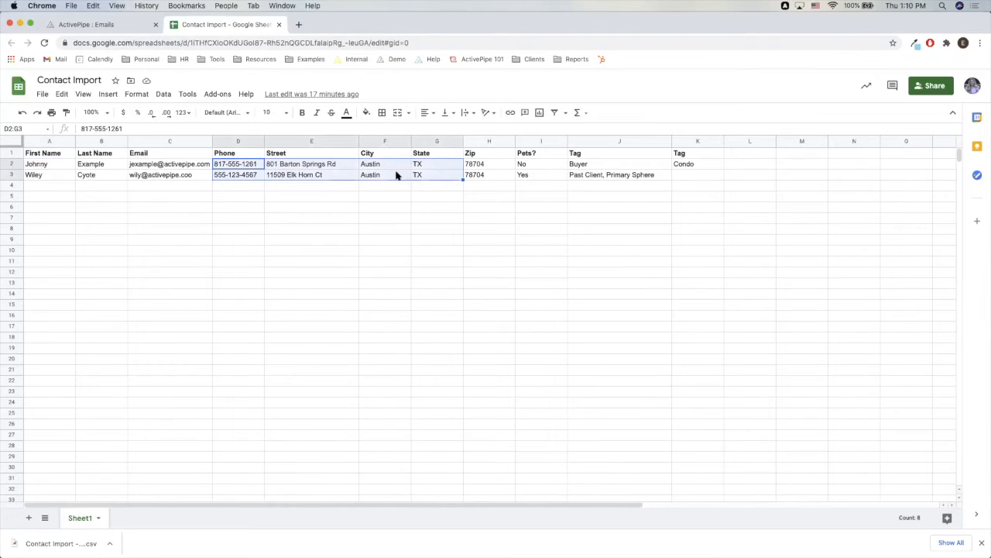
{"action": "left_click", "coordinate": [348, 188]}
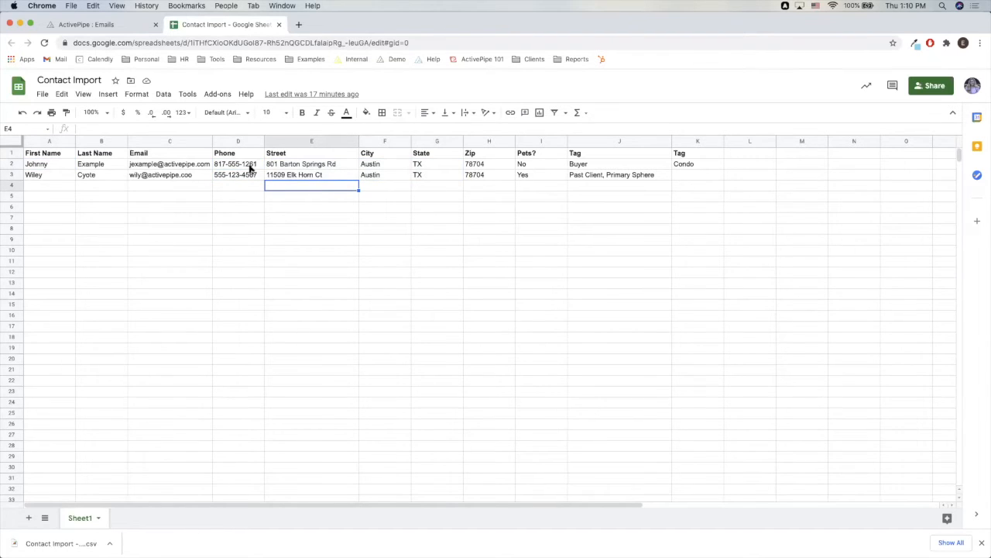
{"action": "left_click", "coordinate": [250, 167]}
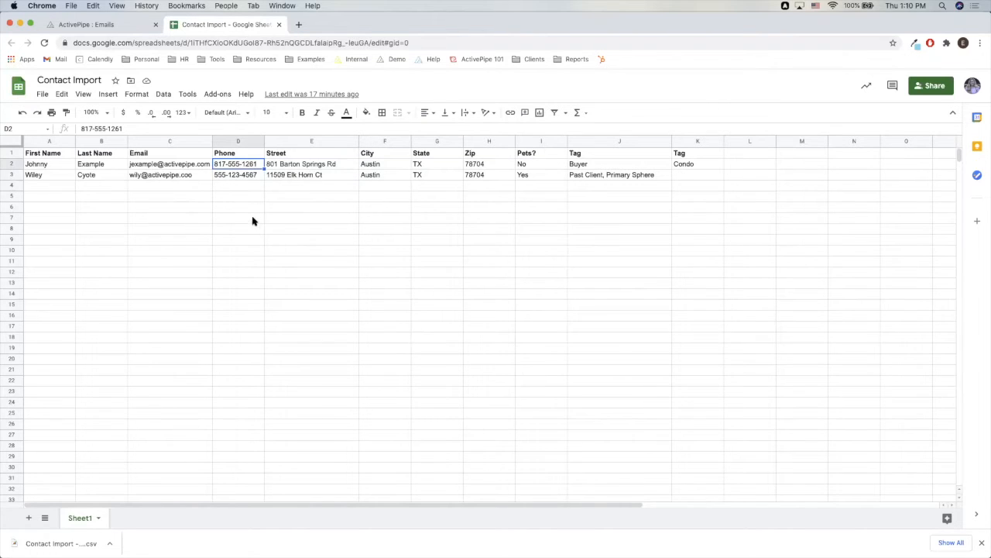
Step: Examine how the phone, street, city, state, zip and Pets? values are split into separate columns
{"action": "left_click", "coordinate": [231, 185]}
{"action": "left_click", "coordinate": [226, 167]}
{"action": "left_click_drag", "start_coordinate": [335, 163], "coordinate": [424, 170]}
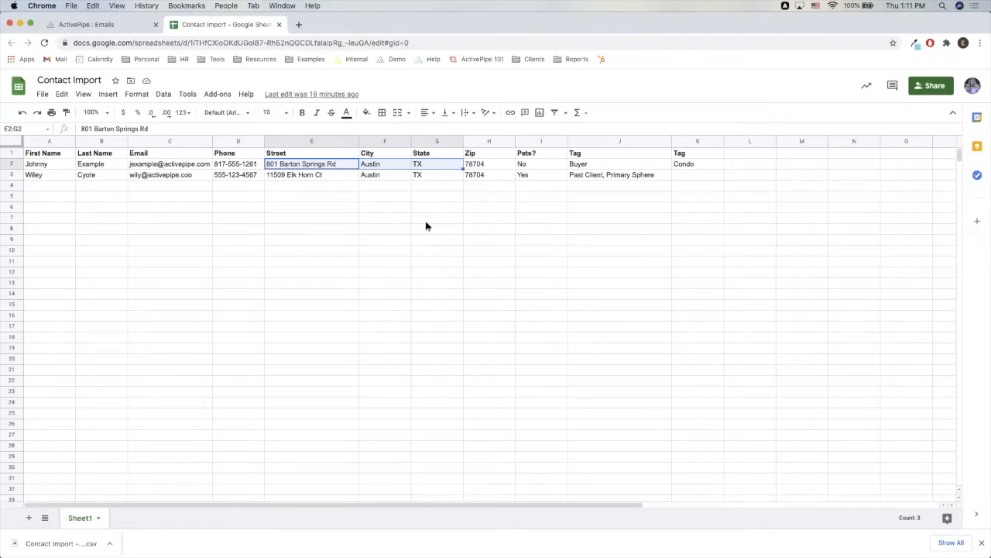
{"action": "left_click", "coordinate": [327, 198]}
{"action": "left_click", "coordinate": [41, 166]}
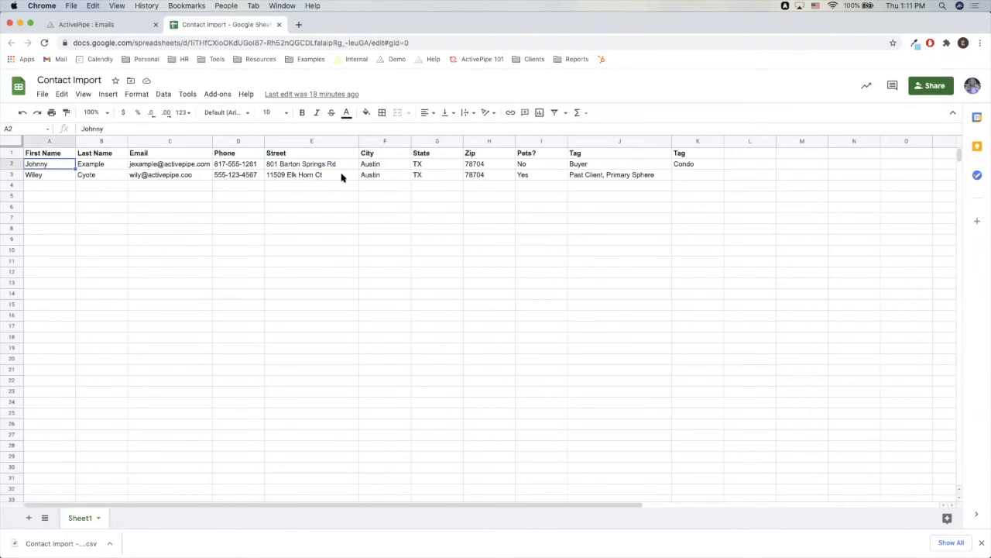
{"action": "left_click_drag", "start_coordinate": [329, 169], "coordinate": [471, 166]}
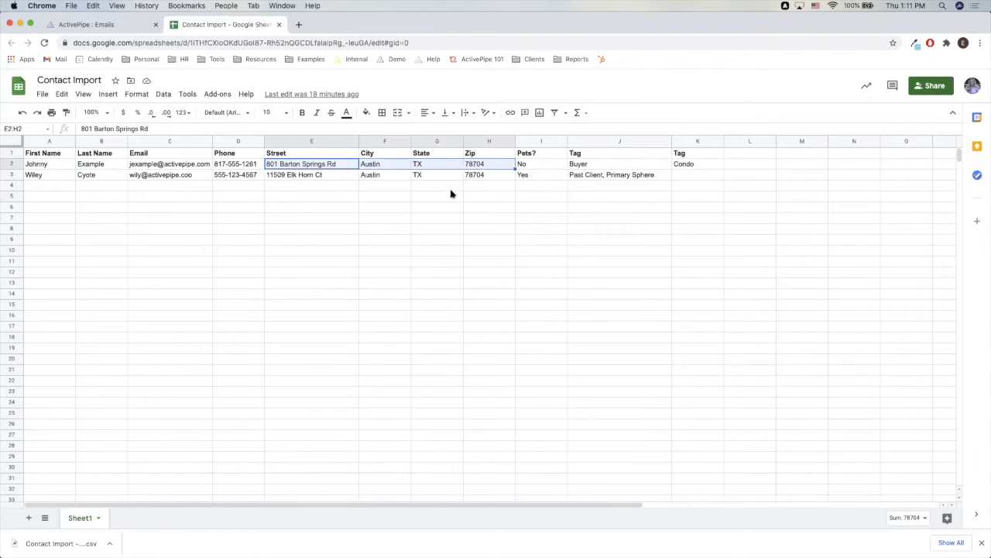
{"action": "left_click", "coordinate": [448, 187]}
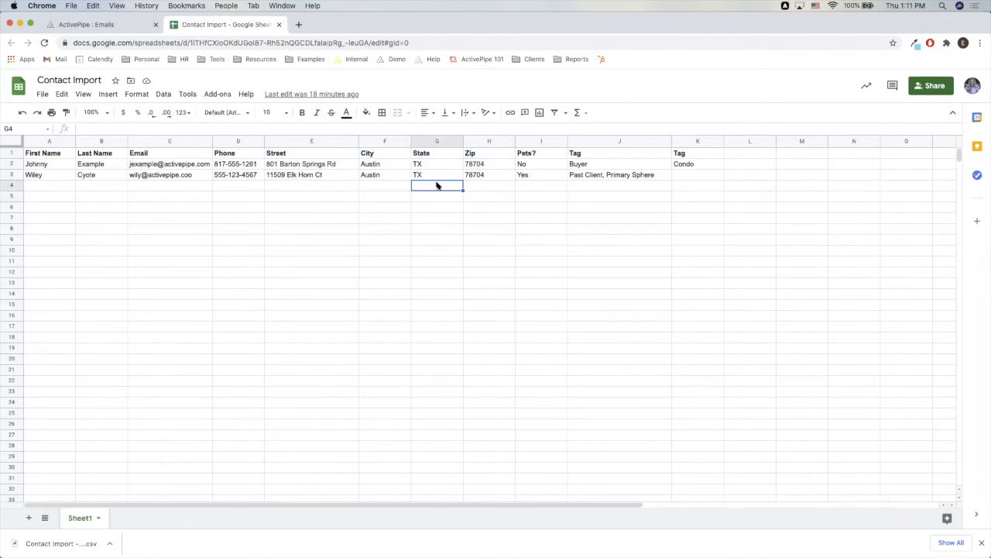
{"action": "left_click", "coordinate": [481, 165]}
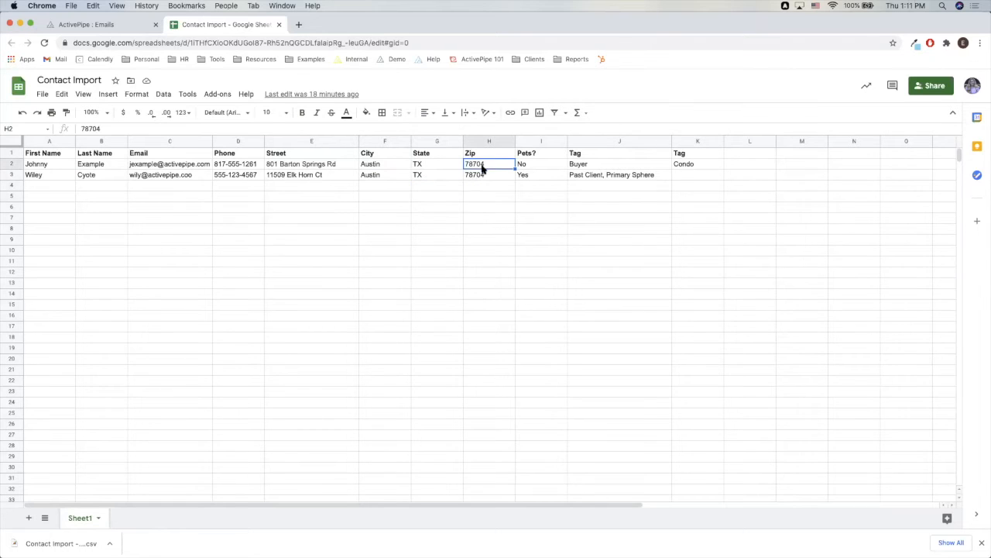
{"action": "left_click", "coordinate": [348, 168]}
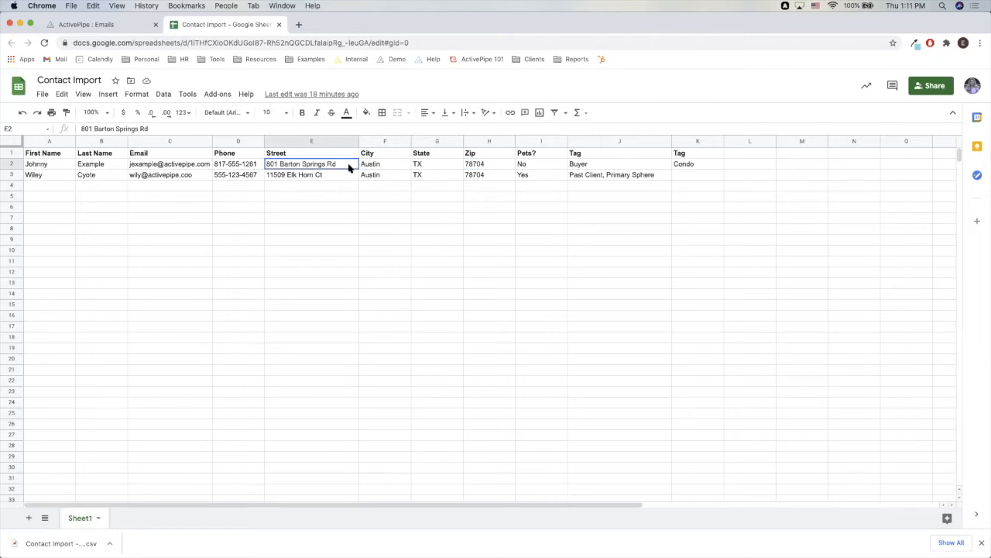
{"action": "left_click", "coordinate": [564, 207]}
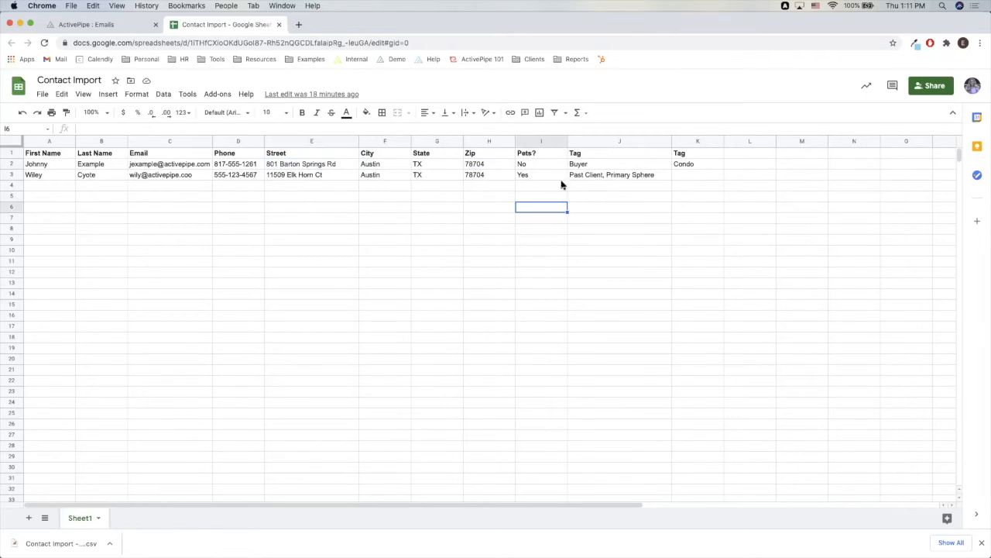
{"action": "left_click", "coordinate": [547, 142]}
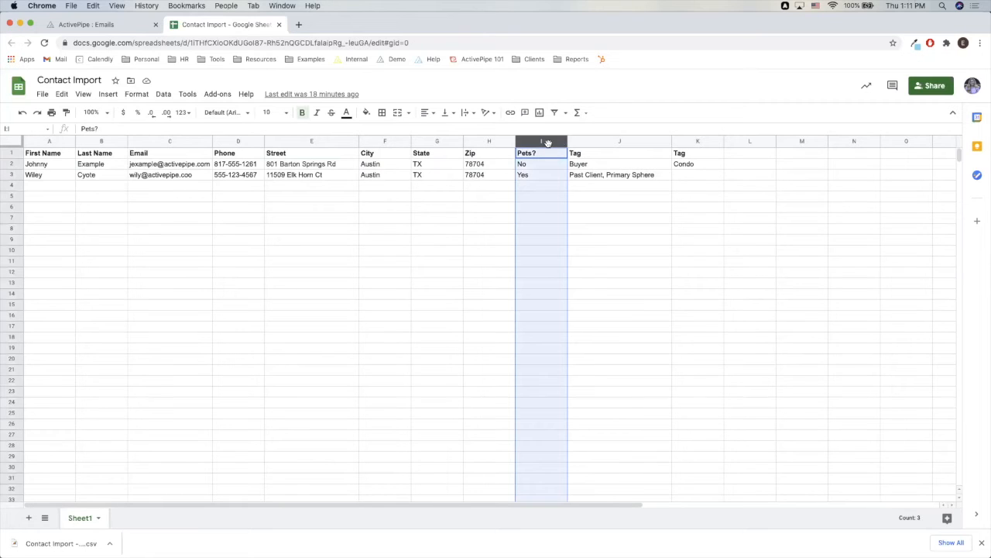
{"action": "left_click", "coordinate": [526, 196]}
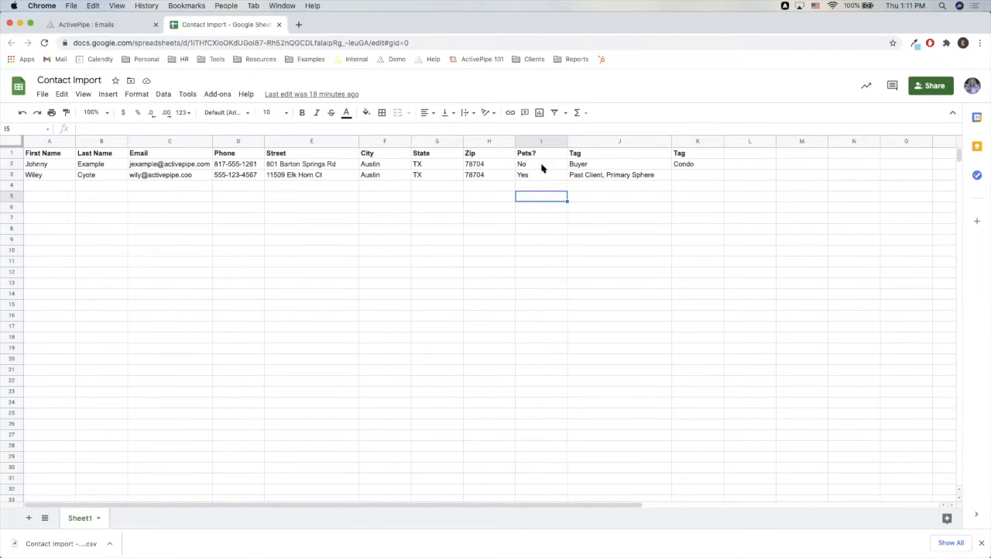
Step: Examine how tags are entered in the two Tag columns, as separate cells and as a comma-separated list
{"action": "left_click_drag", "start_coordinate": [612, 154], "coordinate": [697, 159]}
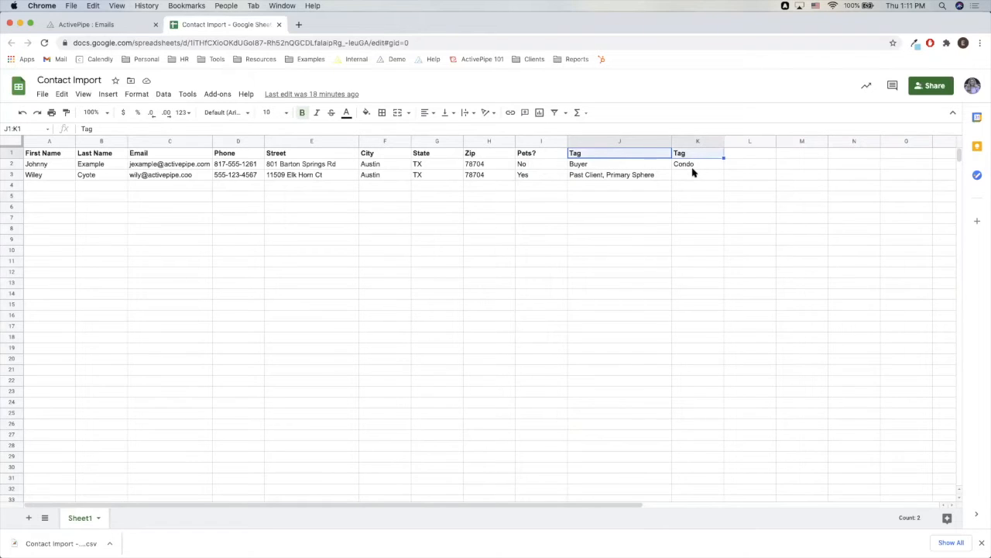
{"action": "left_click", "coordinate": [693, 168]}
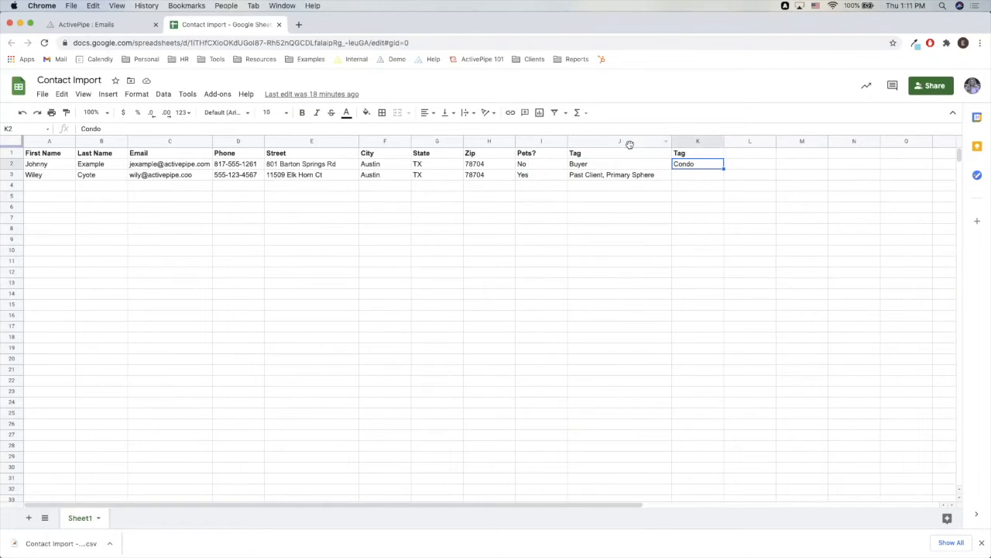
{"action": "left_click", "coordinate": [679, 175]}
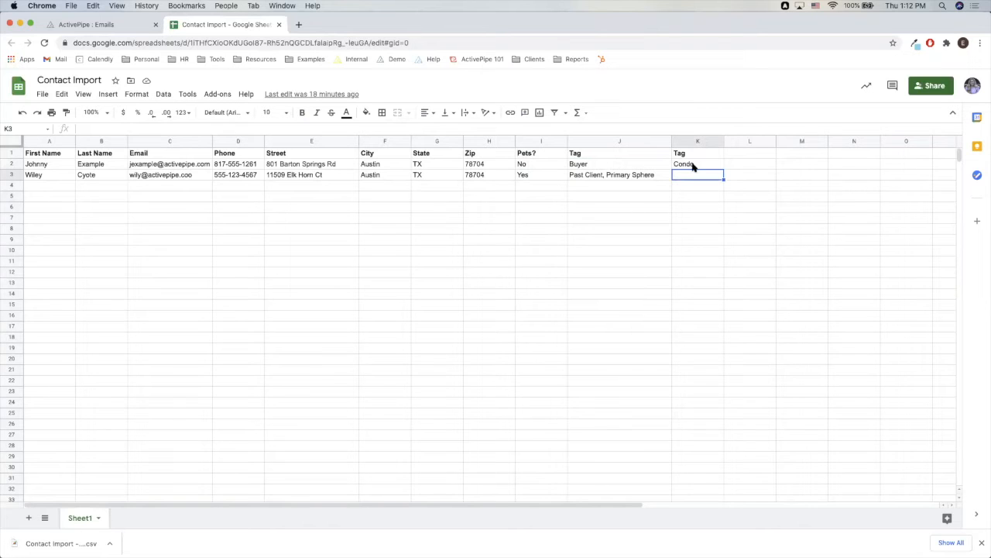
{"action": "left_click", "coordinate": [616, 164]}
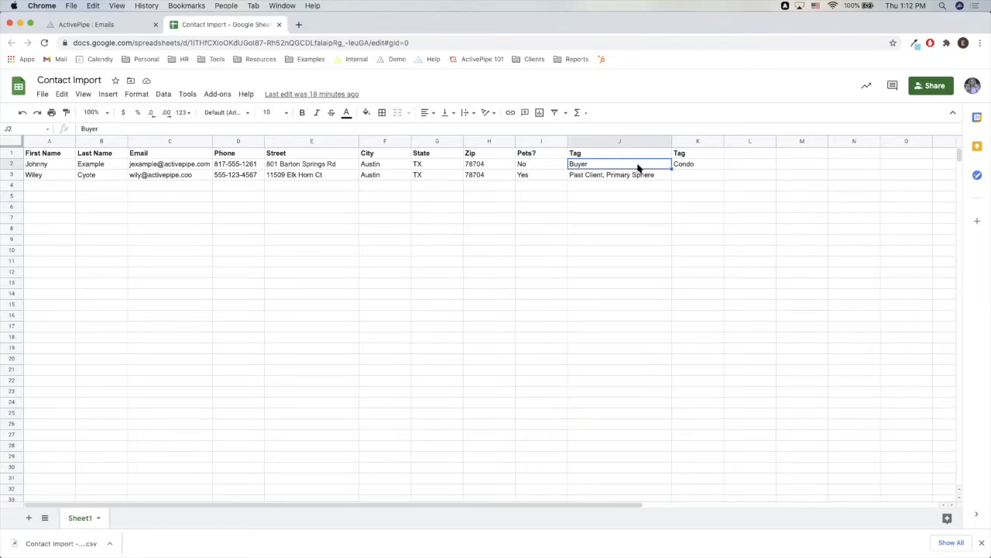
{"action": "left_click", "coordinate": [681, 166]}
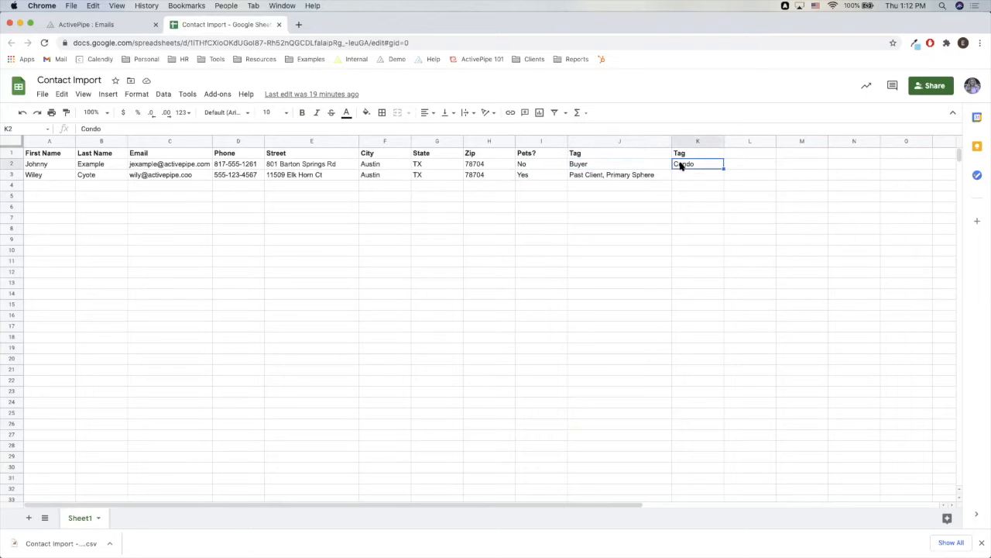
{"action": "left_click", "coordinate": [752, 165]}
{"action": "left_click", "coordinate": [810, 168]}
{"action": "left_click", "coordinate": [868, 168]}
{"action": "left_click", "coordinate": [614, 165]}
{"action": "left_click", "coordinate": [691, 172]}
{"action": "left_click", "coordinate": [612, 177]}
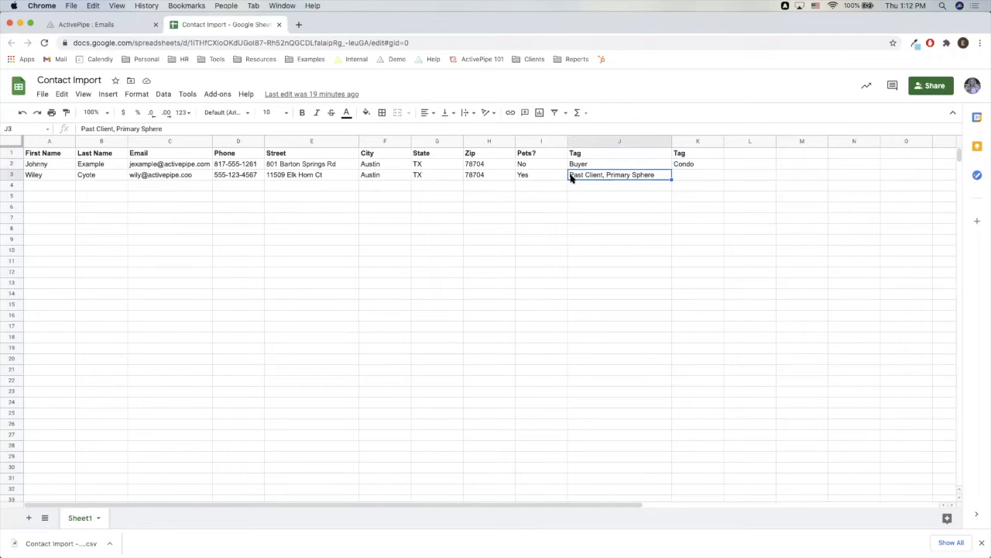
{"action": "key", "text": "Down"}
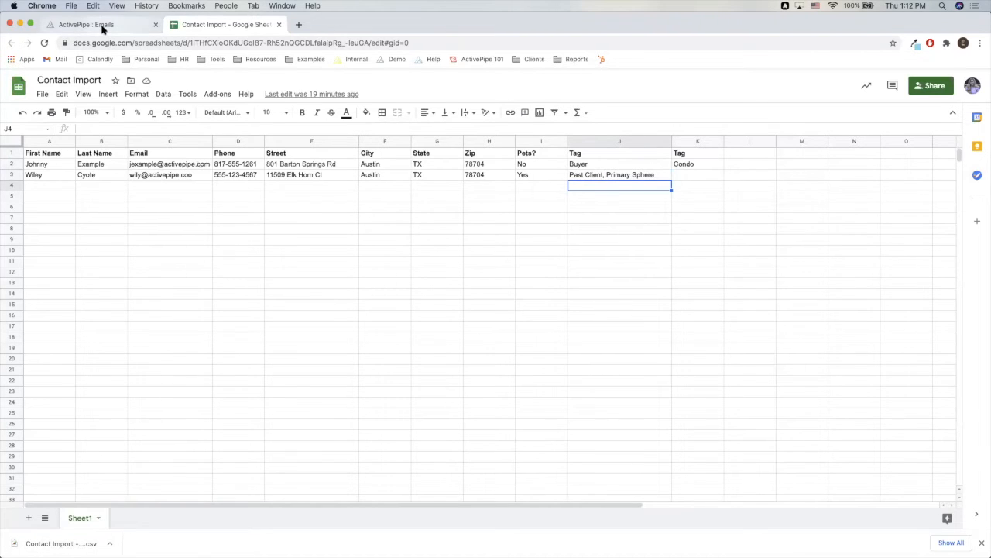
Step: Switch to ActivePipe and open the Import Contacts page from the contacts overview
{"action": "left_click", "coordinate": [103, 26]}
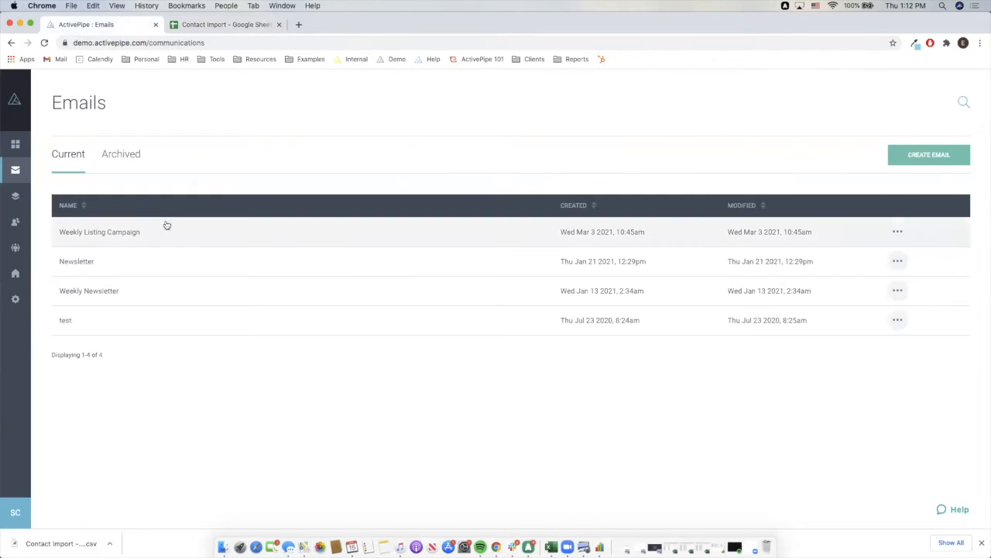
{"action": "mouse_move", "coordinate": [18, 194]}
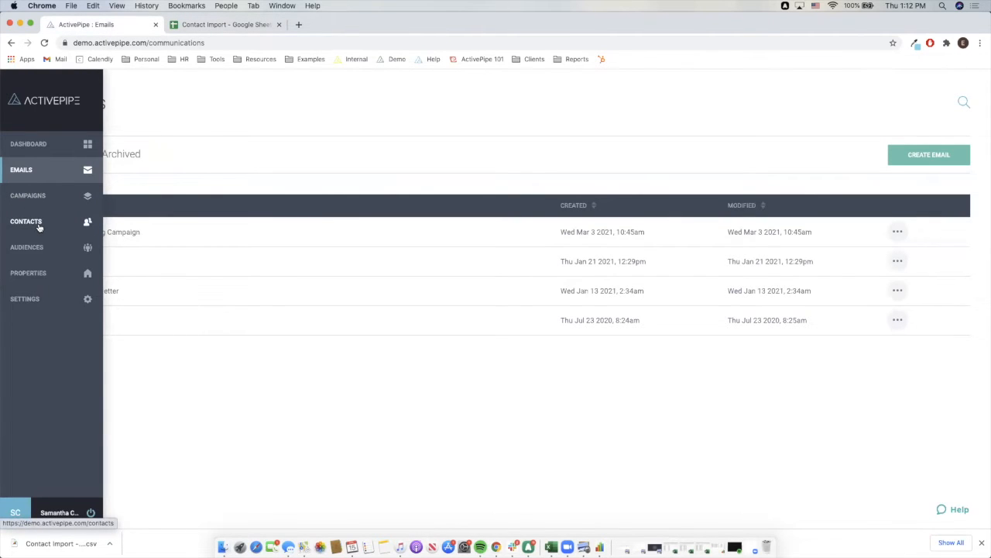
{"action": "left_click", "coordinate": [26, 222]}
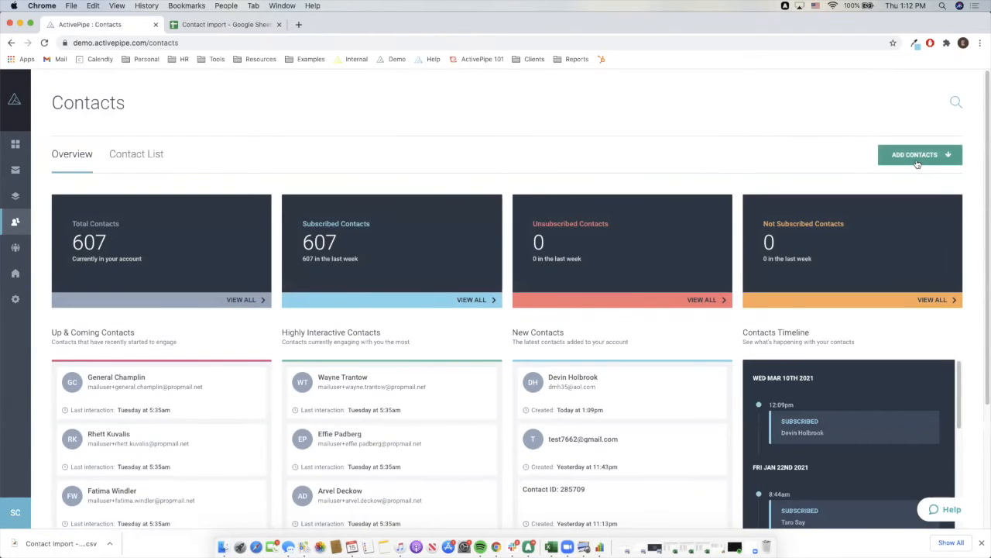
{"action": "left_click", "coordinate": [915, 159]}
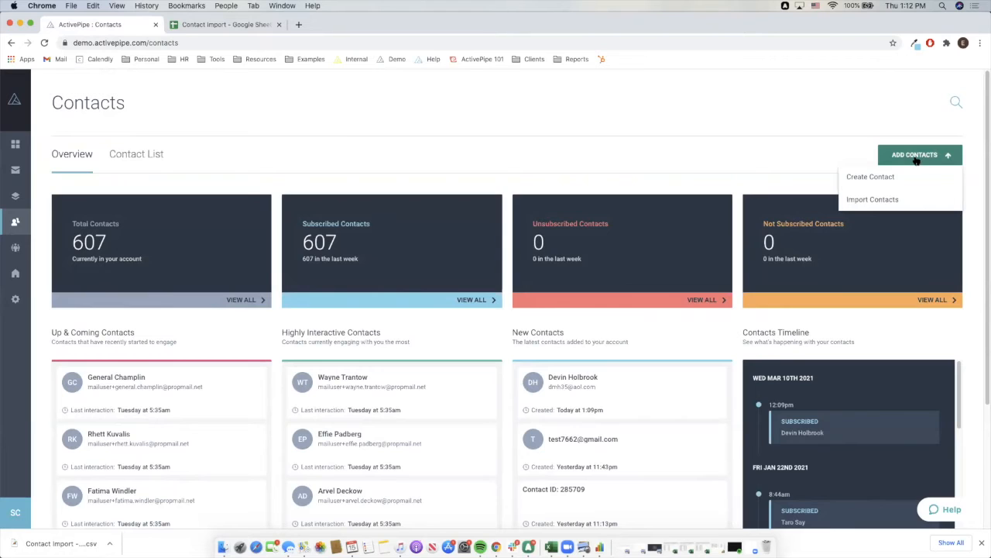
{"action": "left_click", "coordinate": [869, 200]}
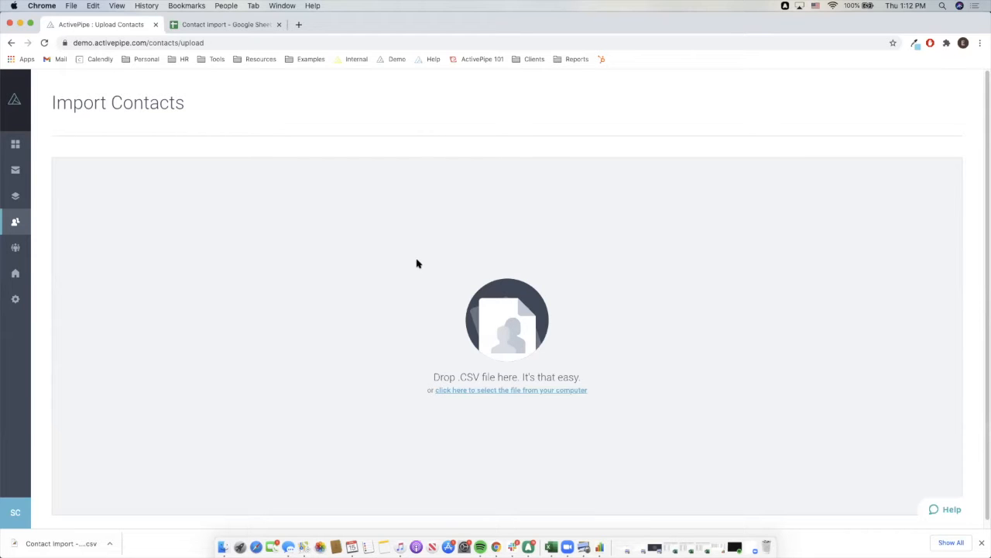
Step: Upload the downloaded Contact Import CSV file and import its contacts to reach field verification
{"action": "left_click_drag", "start_coordinate": [23, 540], "coordinate": [602, 306]}
{"action": "right_click", "coordinate": [578, 324]}
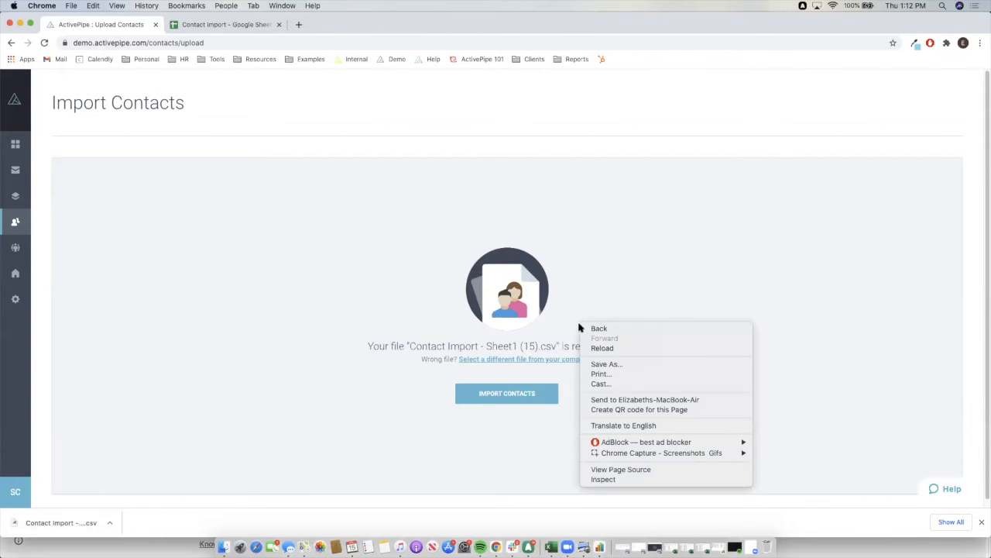
{"action": "left_click", "coordinate": [525, 389]}
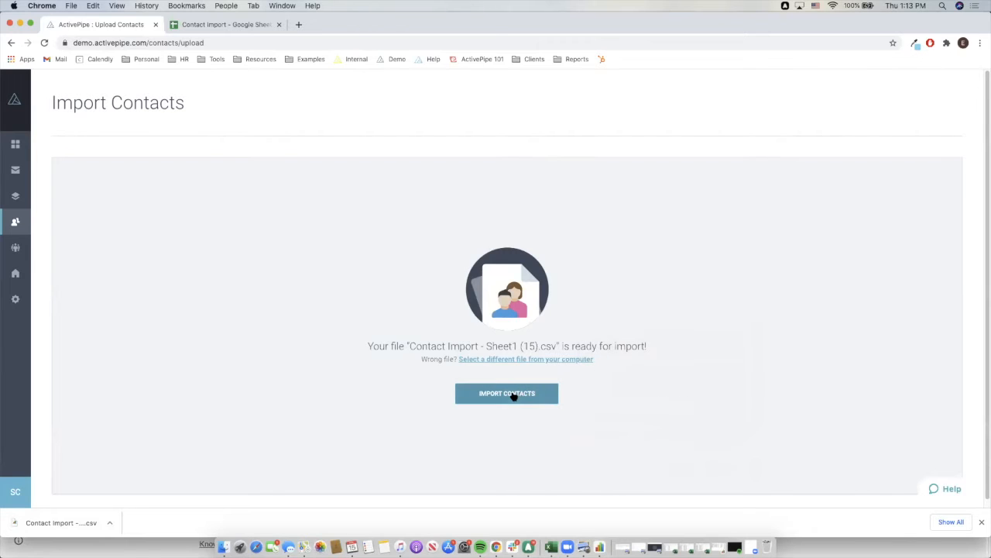
{"action": "left_click", "coordinate": [513, 396]}
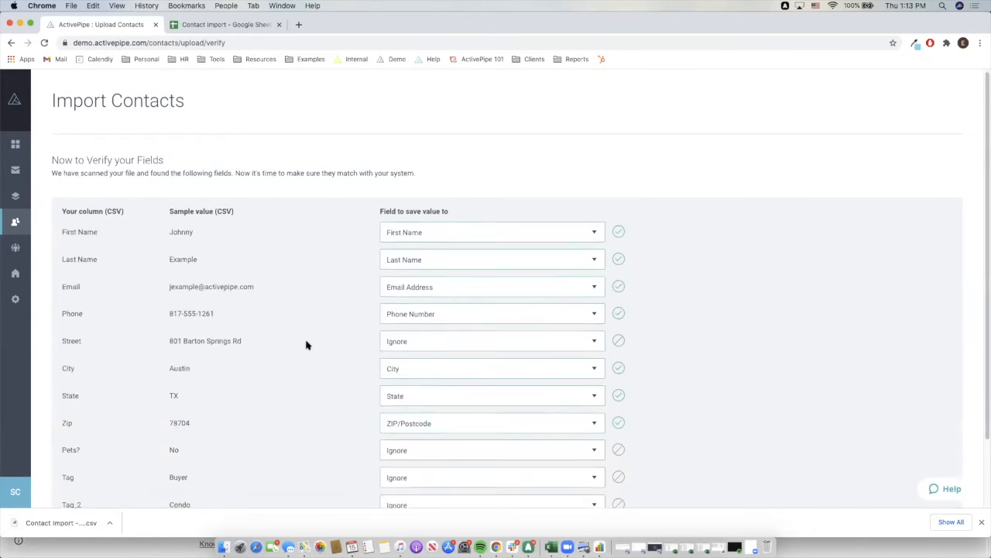
Step: Review the matched import fields and map the Street column to Street Address
{"action": "scroll", "coordinate": [312, 339], "scroll_direction": "down", "scroll_amount": 2}
{"action": "scroll", "coordinate": [305, 344], "scroll_direction": "up", "scroll_amount": 1}
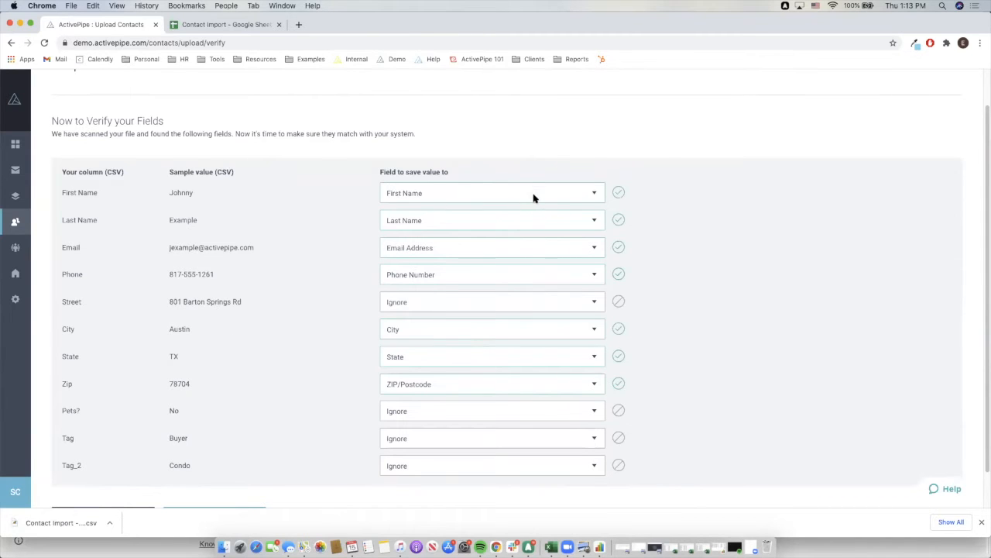
{"action": "scroll", "coordinate": [527, 268], "scroll_direction": "down", "scroll_amount": 1}
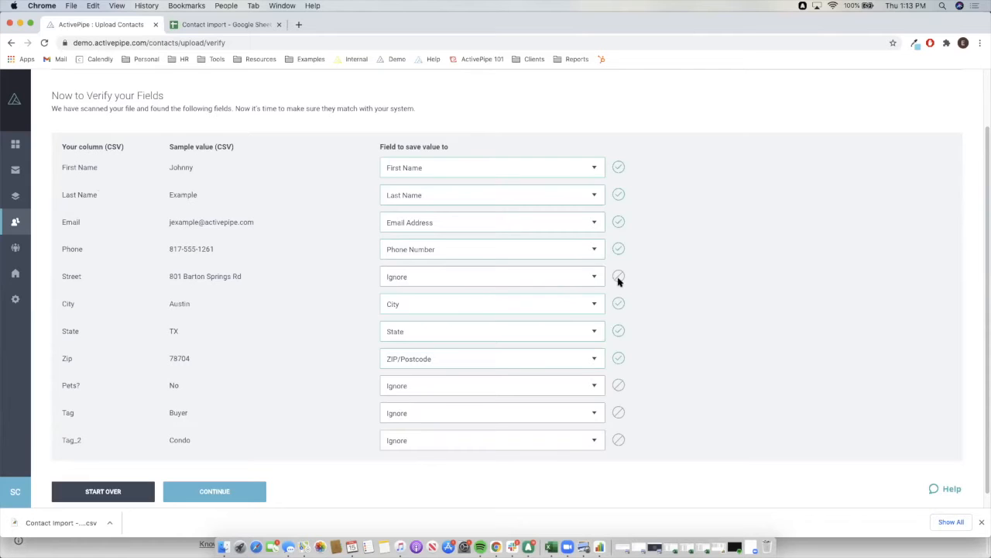
{"action": "left_click", "coordinate": [406, 279]}
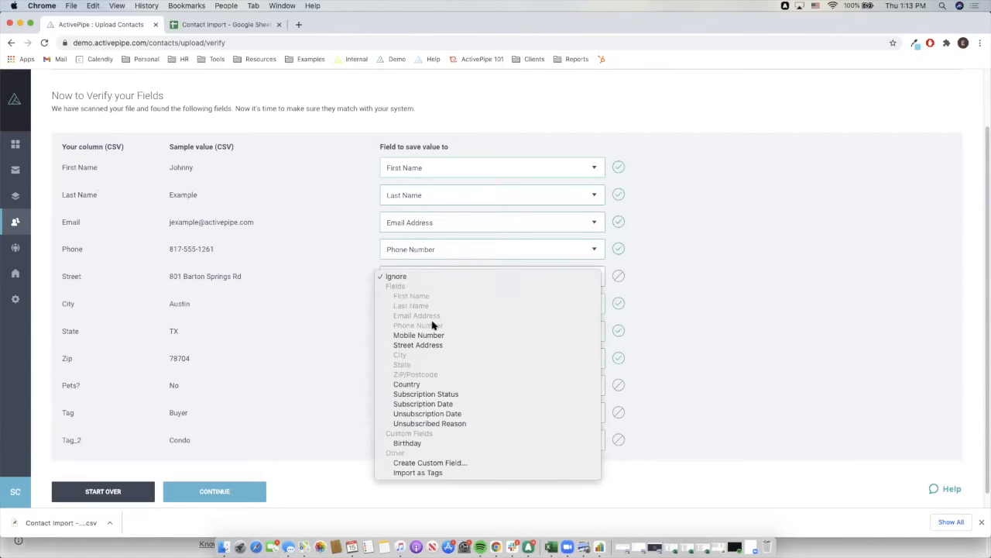
{"action": "left_click", "coordinate": [403, 348]}
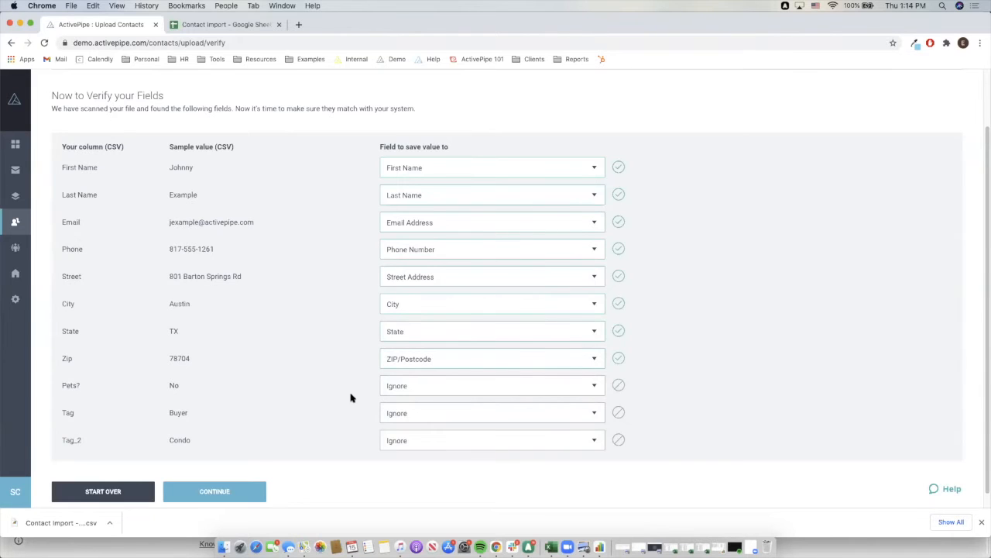
Step: Map the Pets? column to a new custom field named Pets
{"action": "scroll", "coordinate": [348, 395], "scroll_direction": "down", "scroll_amount": 1}
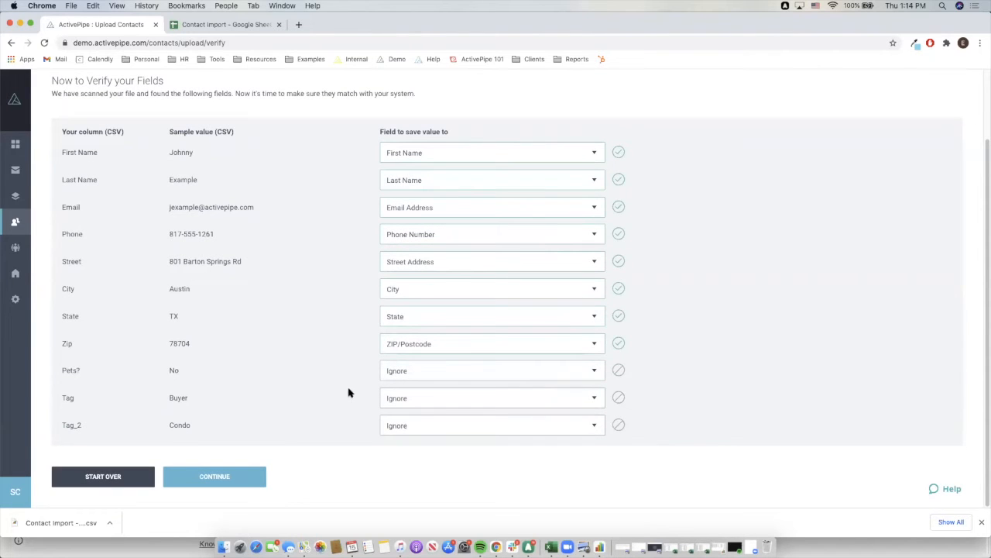
{"action": "left_click", "coordinate": [446, 373]}
{"action": "scroll", "coordinate": [447, 373], "scroll_direction": "down", "scroll_amount": 3}
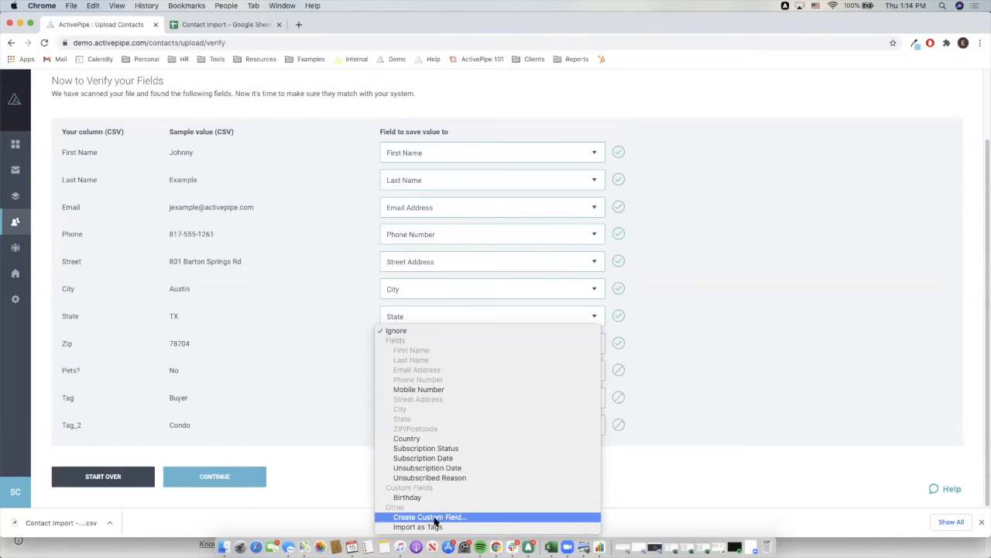
{"action": "left_click", "coordinate": [435, 517]}
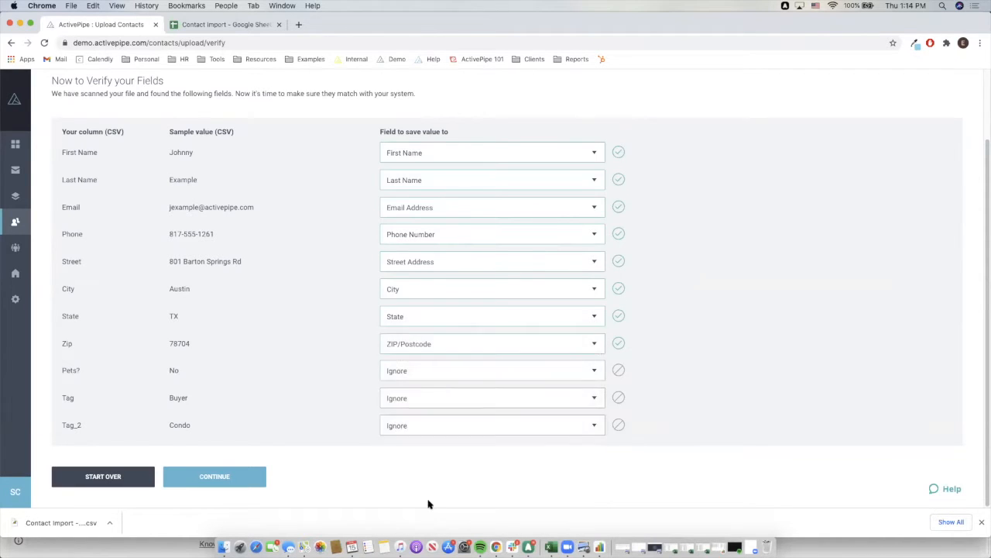
{"action": "type", "text": "Pets"}
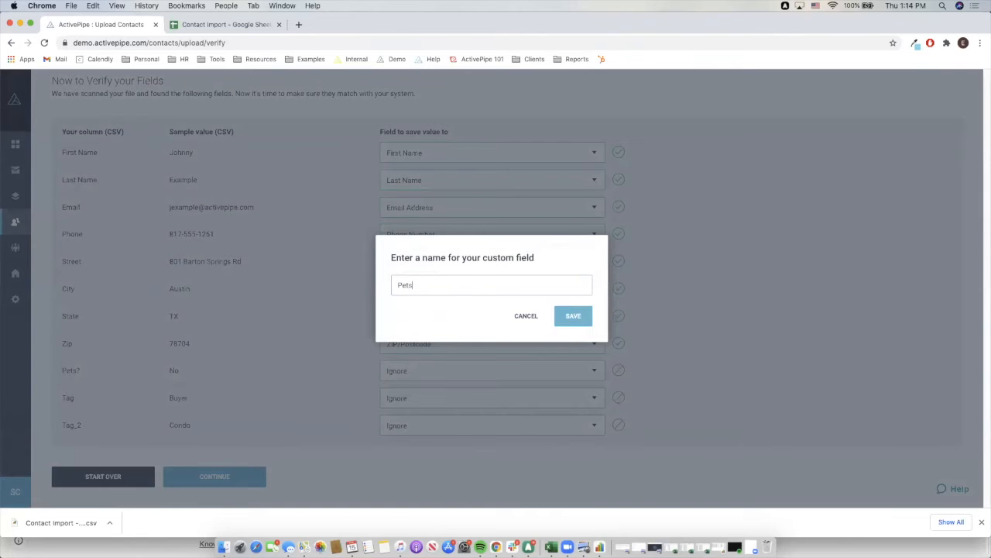
{"action": "left_click", "coordinate": [571, 323]}
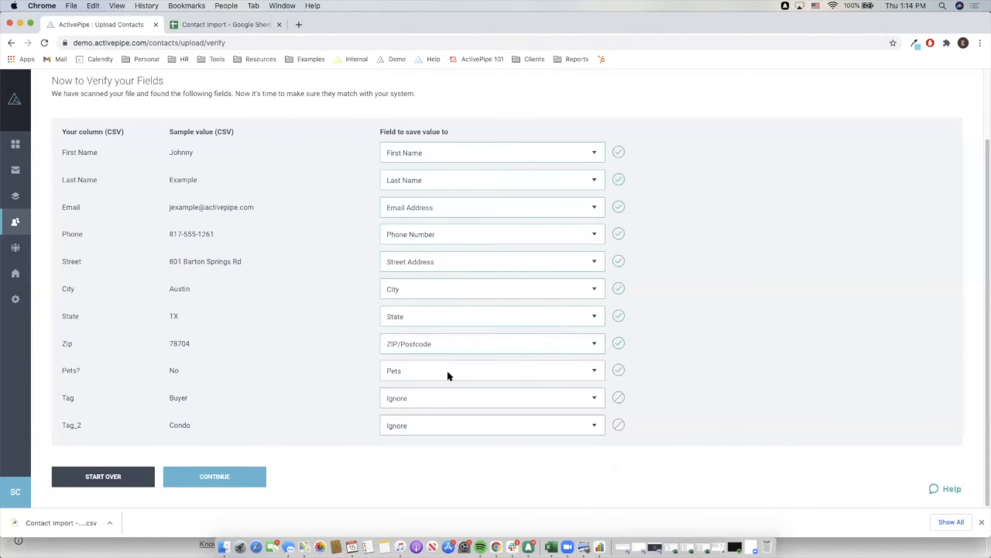
Step: Set the first Tag column, with sample value Buyer, to Import as Tags
{"action": "left_click", "coordinate": [408, 400]}
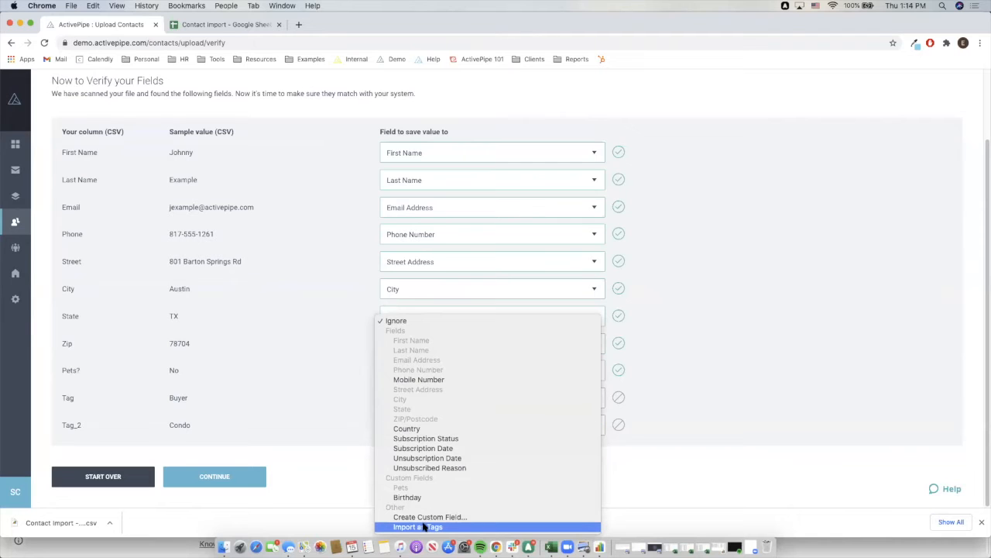
{"action": "left_click", "coordinate": [421, 527]}
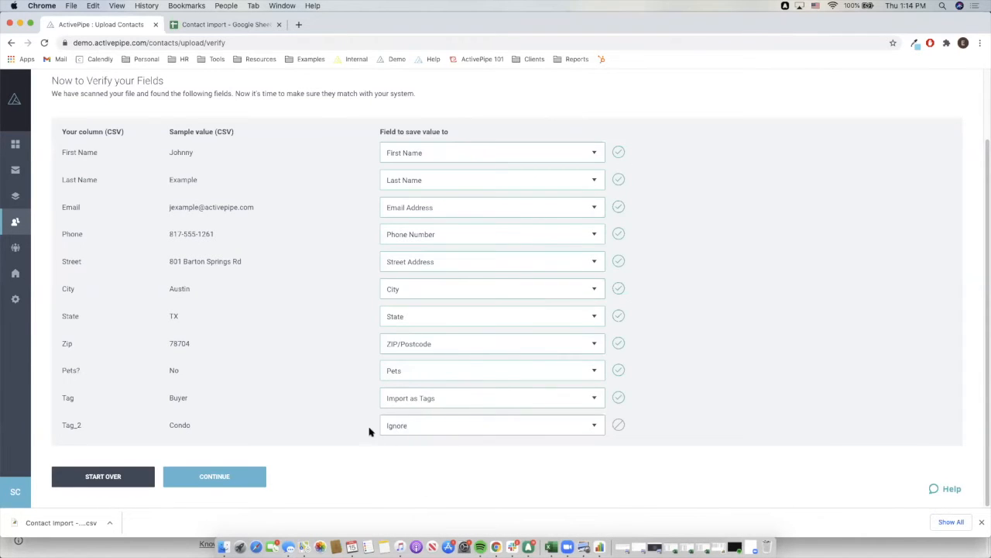
Step: Set the Tag_2 column, with sample value Condo, to Import as Tags and continue to the contact review
{"action": "left_click", "coordinate": [459, 427]}
{"action": "scroll", "coordinate": [457, 471], "scroll_direction": "down", "scroll_amount": 5}
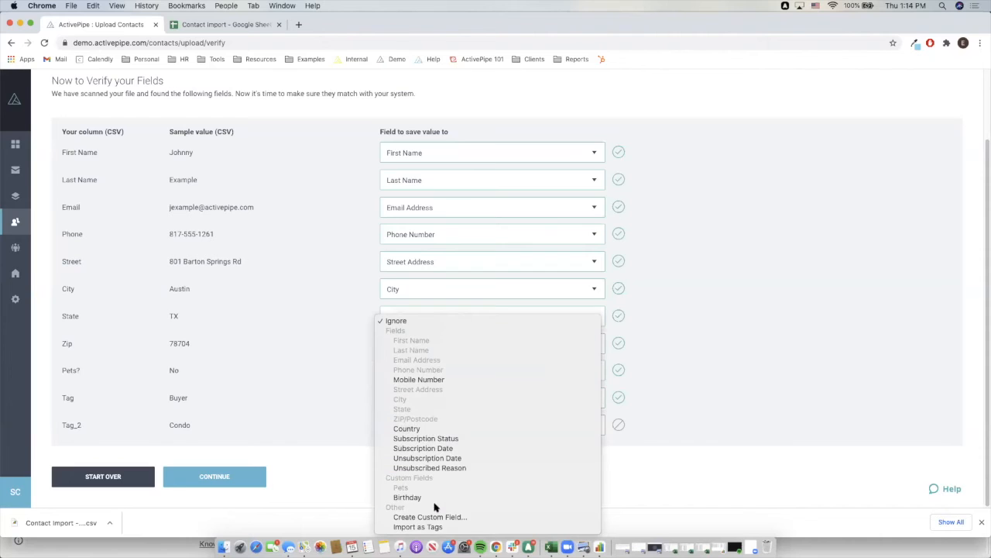
{"action": "left_click", "coordinate": [427, 528]}
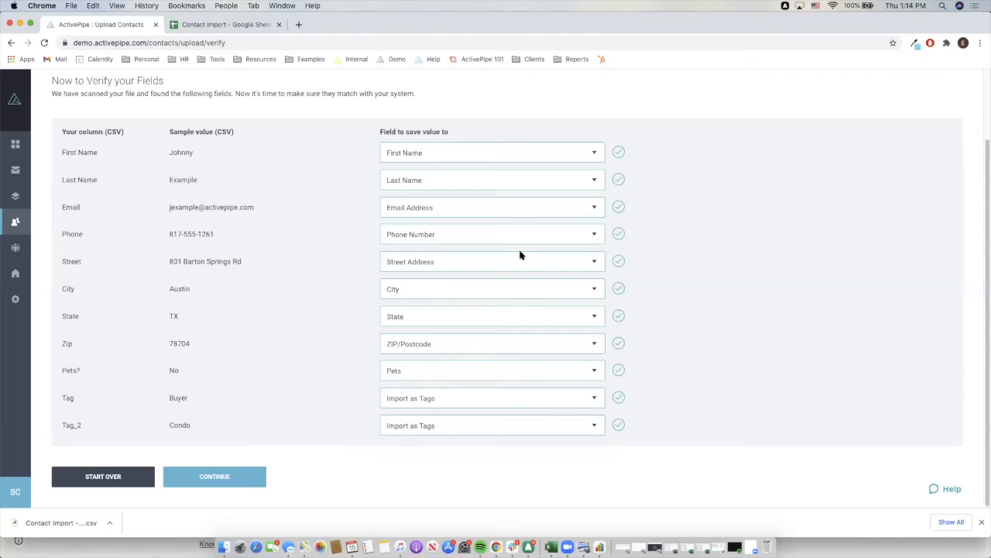
{"action": "left_click", "coordinate": [214, 477]}
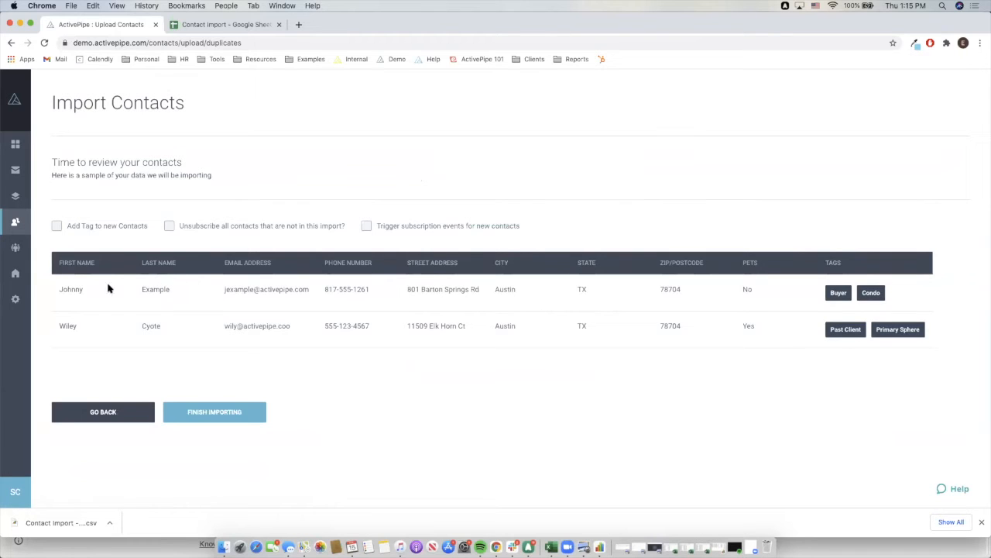
Step: Review the sample contact rows under the First Name column before finishing the import
{"action": "left_click_drag", "start_coordinate": [58, 263], "coordinate": [134, 266]}
{"action": "left_click_drag", "start_coordinate": [59, 289], "coordinate": [103, 294]}
{"action": "left_click", "coordinate": [66, 326]}
{"action": "double_click", "coordinate": [66, 326]}
Step: Try the option to tag new contacts with April 15 2021 and turn it off again
{"action": "left_click", "coordinate": [75, 228]}
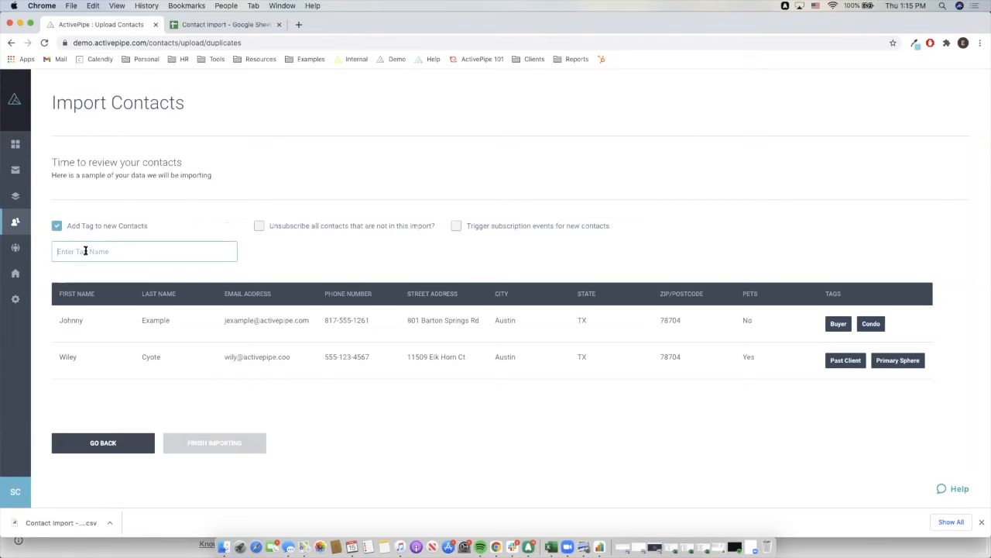
{"action": "type", "text": "April 15 2021"}
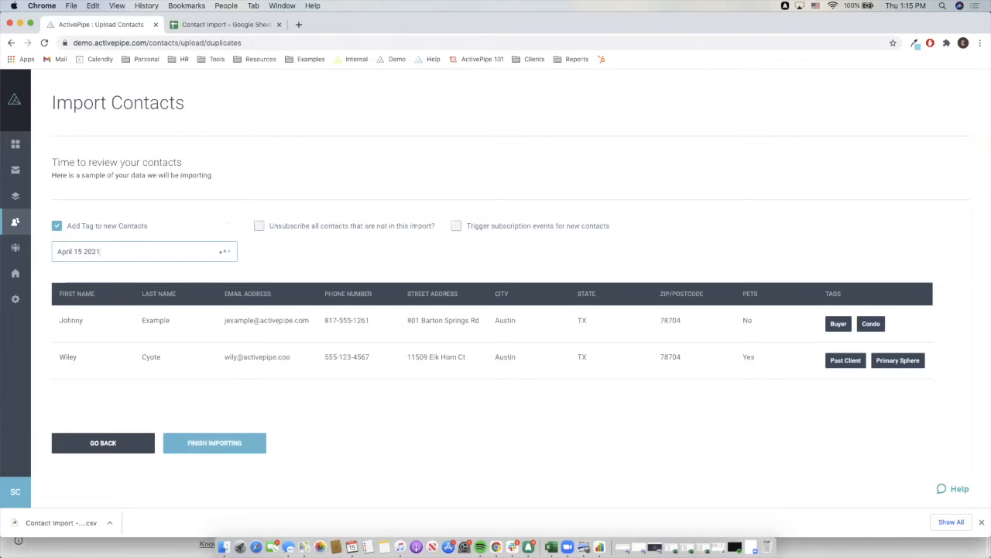
{"action": "left_click", "coordinate": [498, 420]}
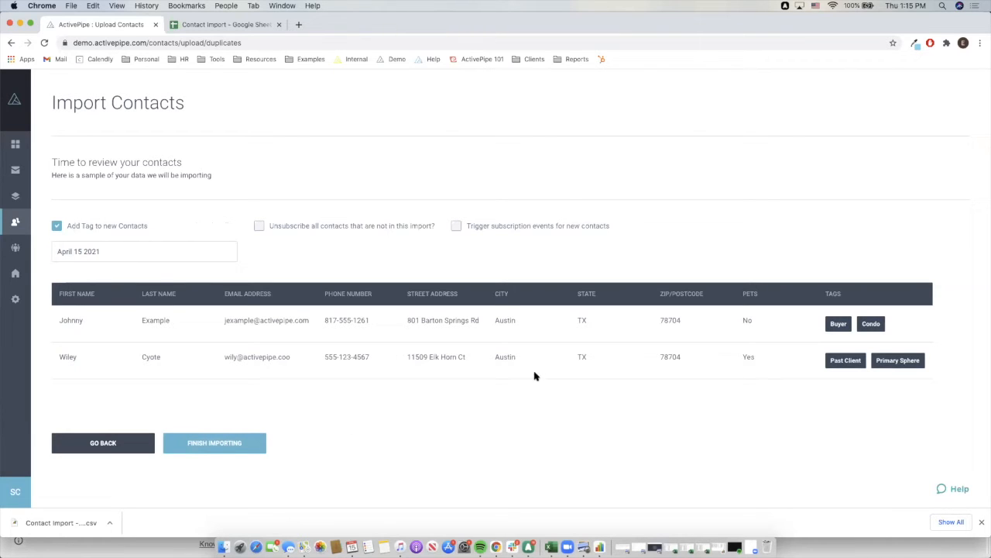
{"action": "left_click_drag", "start_coordinate": [145, 254], "coordinate": [51, 249]}
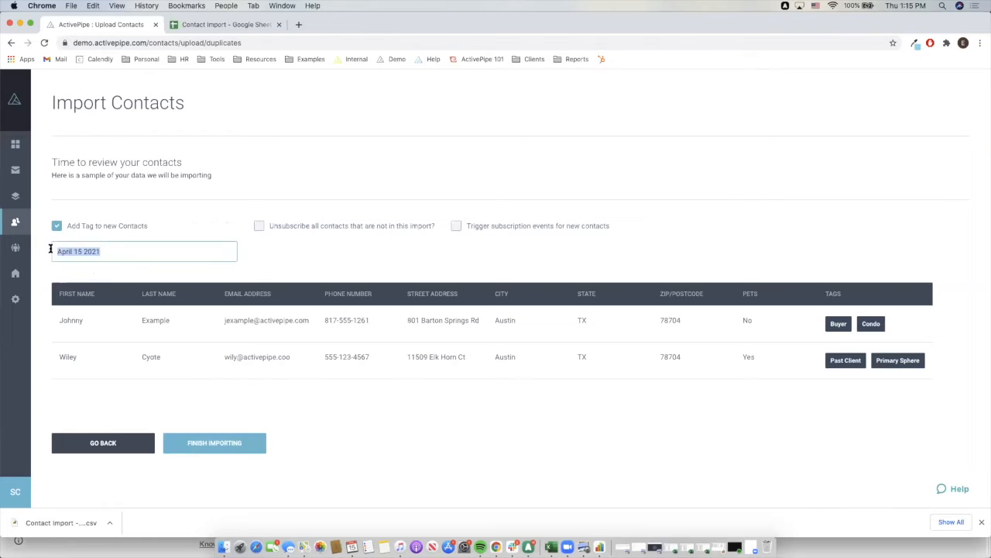
{"action": "left_click_drag", "start_coordinate": [153, 248], "coordinate": [57, 249]}
{"action": "left_click", "coordinate": [307, 265]}
{"action": "left_click", "coordinate": [124, 226]}
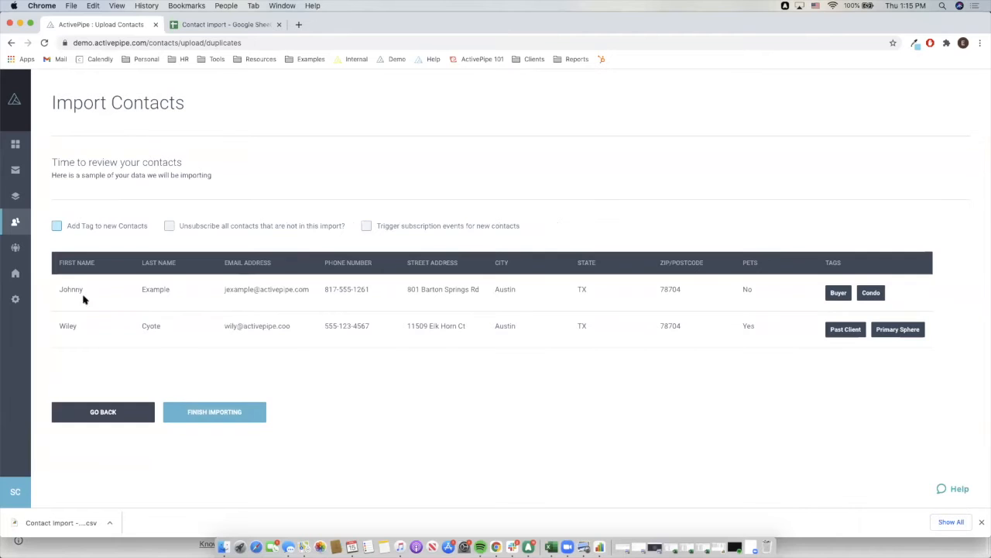
Step: Finish importing the contacts and check the import overview against the Contact Import spreadsheet
{"action": "left_click", "coordinate": [232, 419]}
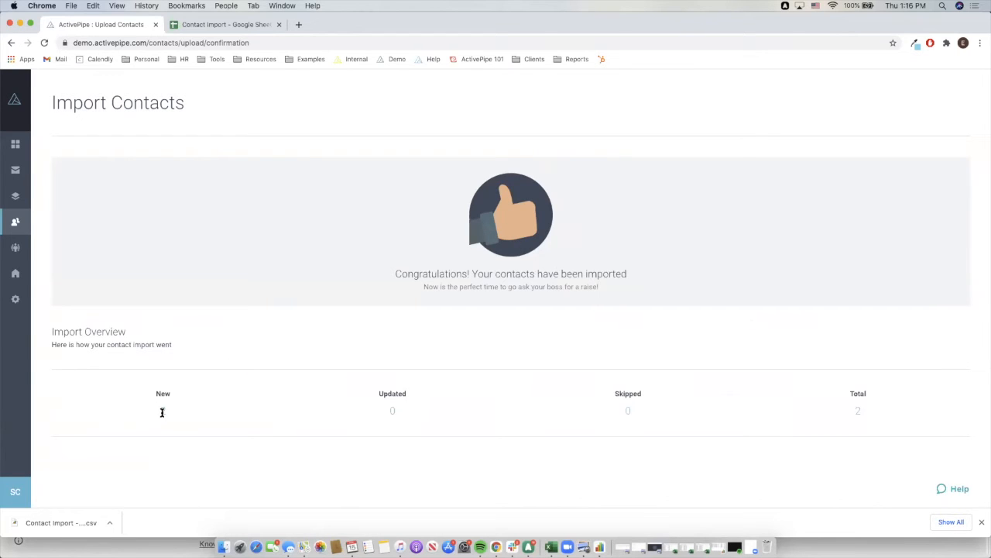
{"action": "double_click", "coordinate": [390, 413]}
{"action": "double_click", "coordinate": [627, 411]}
{"action": "left_click", "coordinate": [249, 25]}
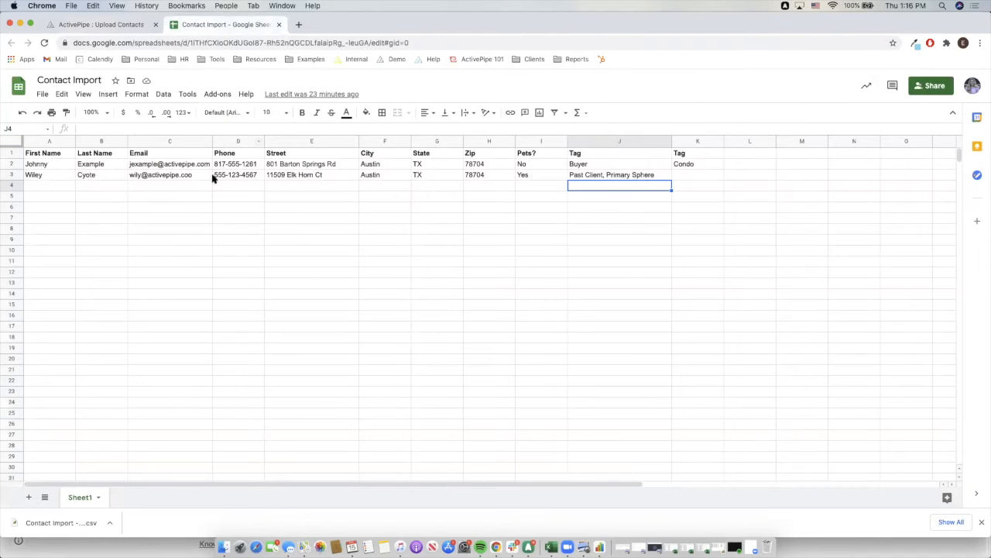
{"action": "left_click", "coordinate": [136, 29]}
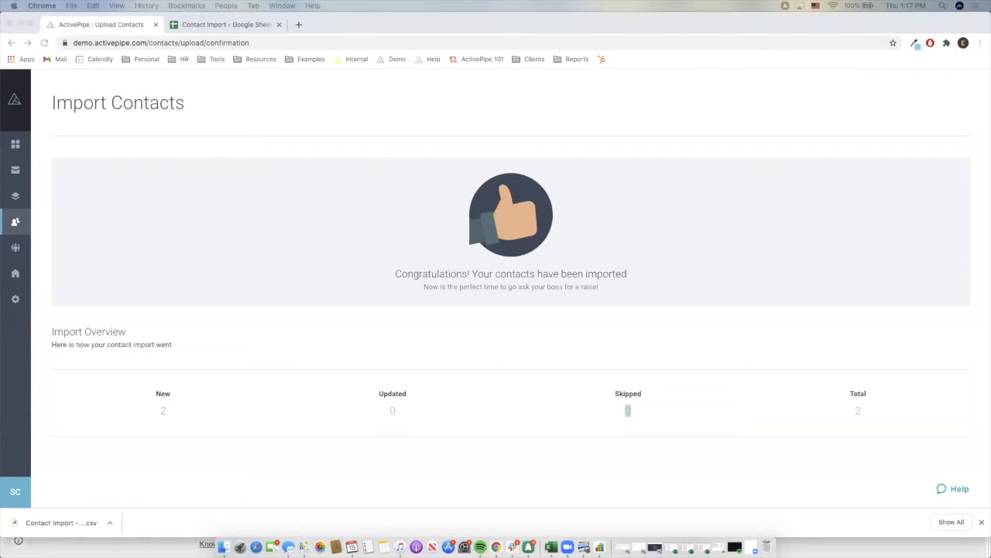
{"action": "mouse_move", "coordinate": [26, 168]}
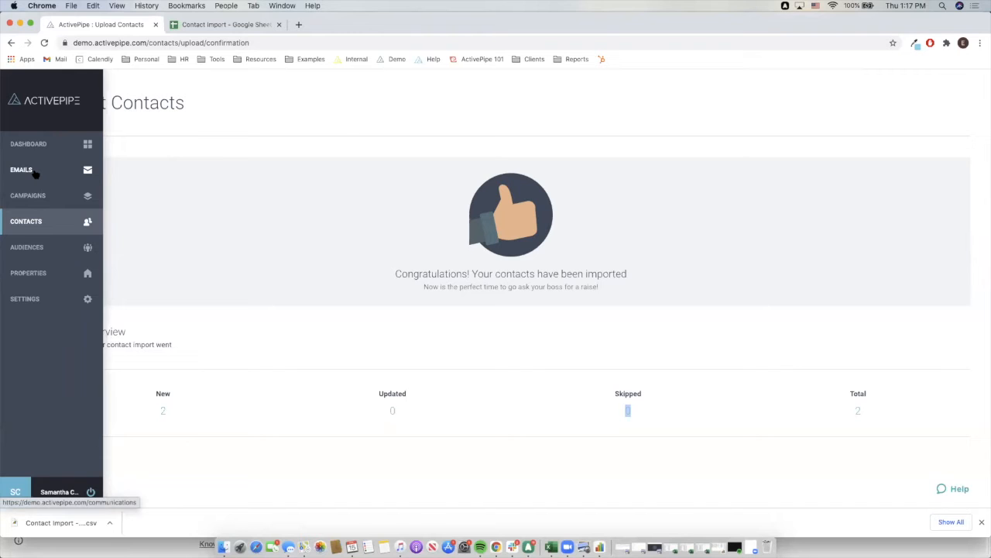
{"action": "left_click", "coordinate": [34, 174]}
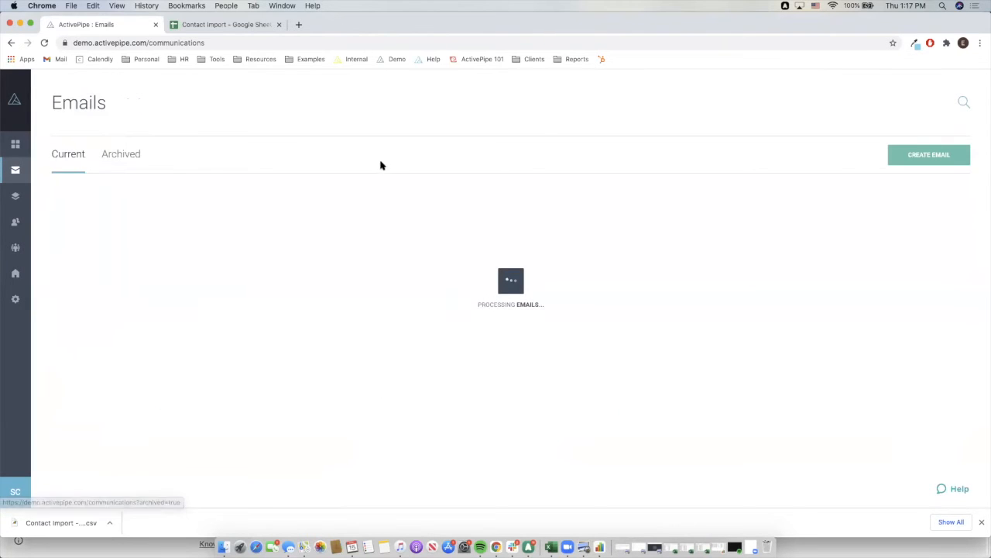
{"action": "left_click", "coordinate": [957, 163]}
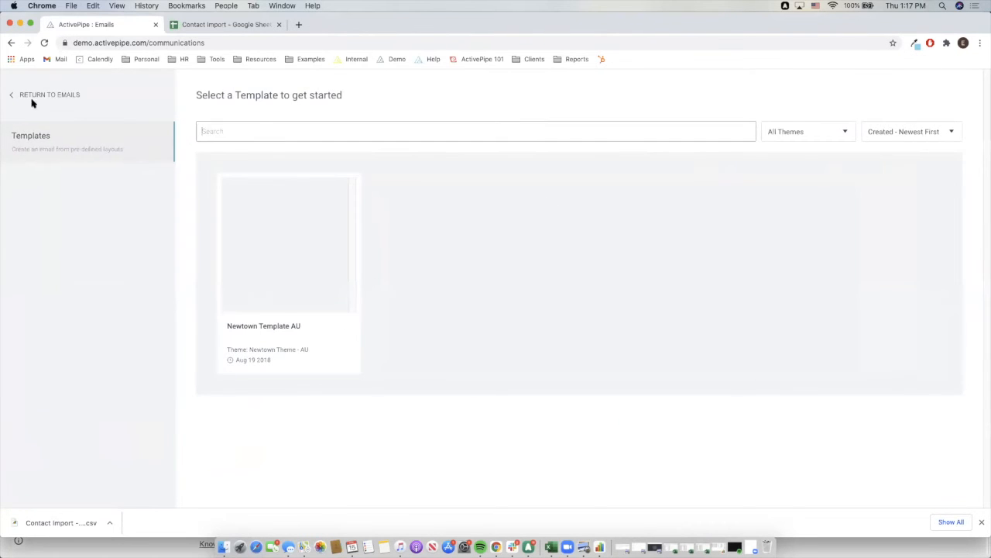
{"action": "left_click", "coordinate": [31, 97]}
Step: Filter the contact list to contacts whose City is equal to Austin
{"action": "left_click", "coordinate": [17, 224]}
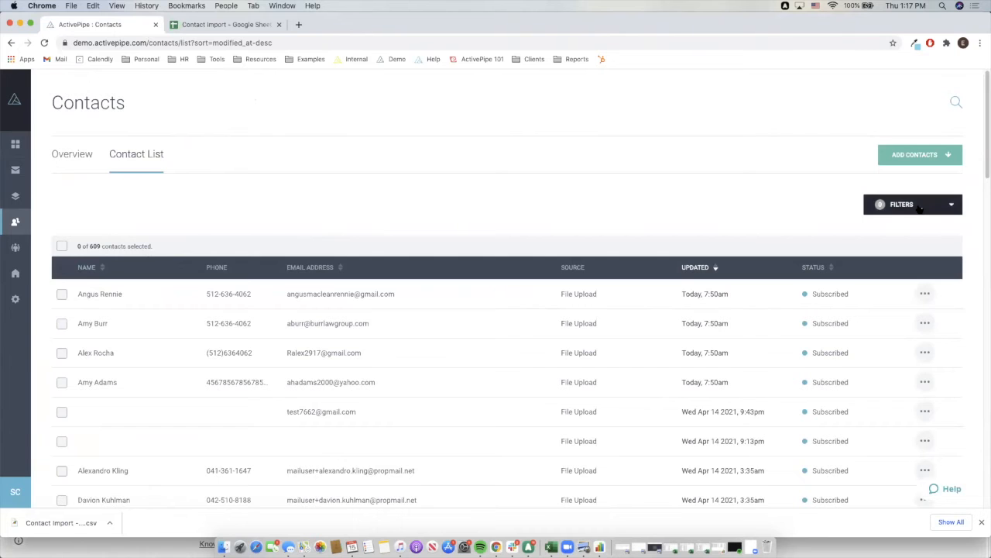
{"action": "left_click", "coordinate": [920, 206]}
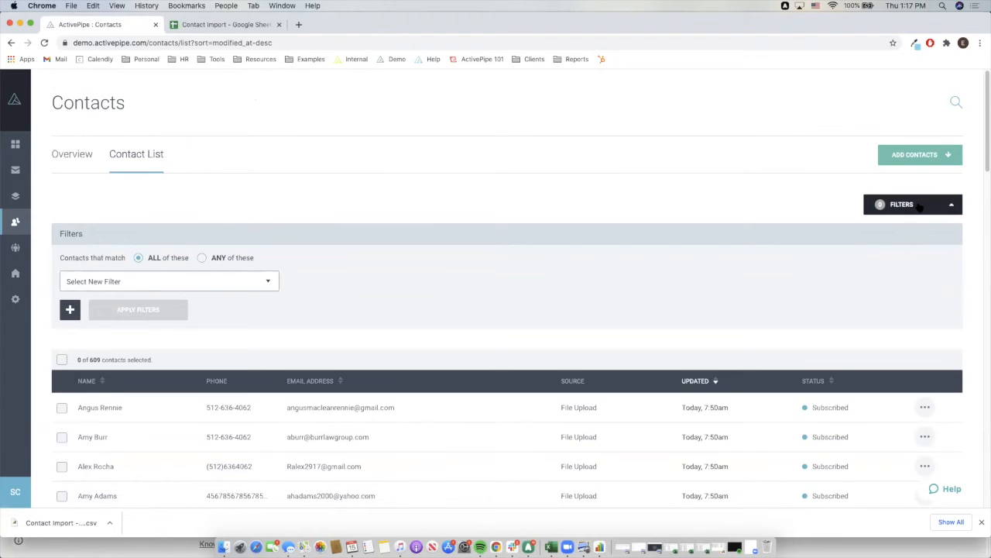
{"action": "left_click", "coordinate": [223, 281]}
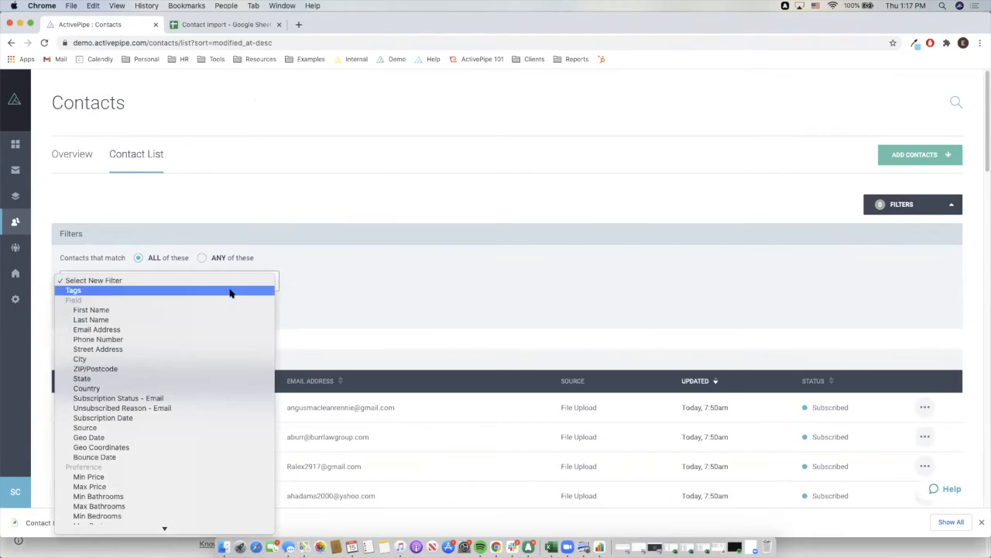
{"action": "left_click", "coordinate": [118, 360]}
{"action": "left_click", "coordinate": [618, 280]}
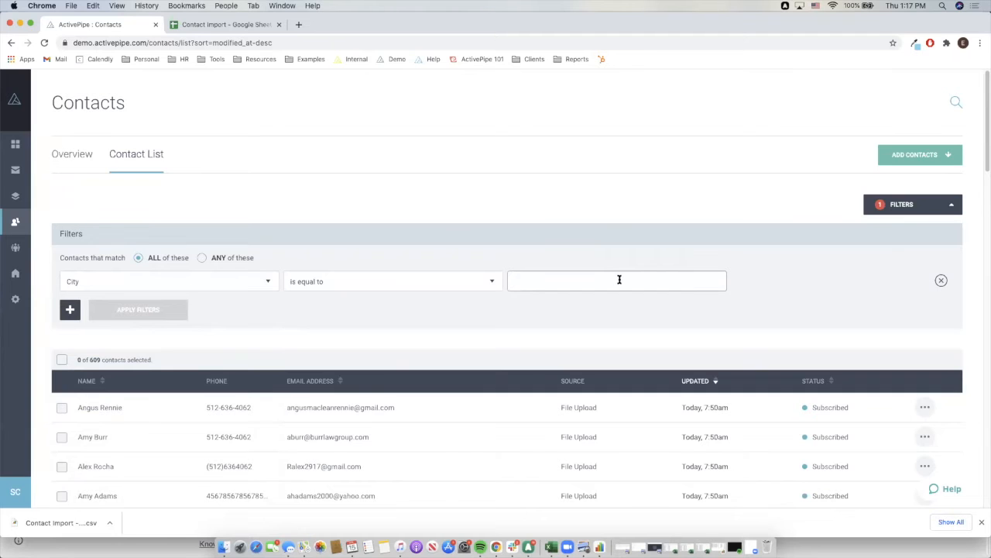
{"action": "type", "text": "Austin"}
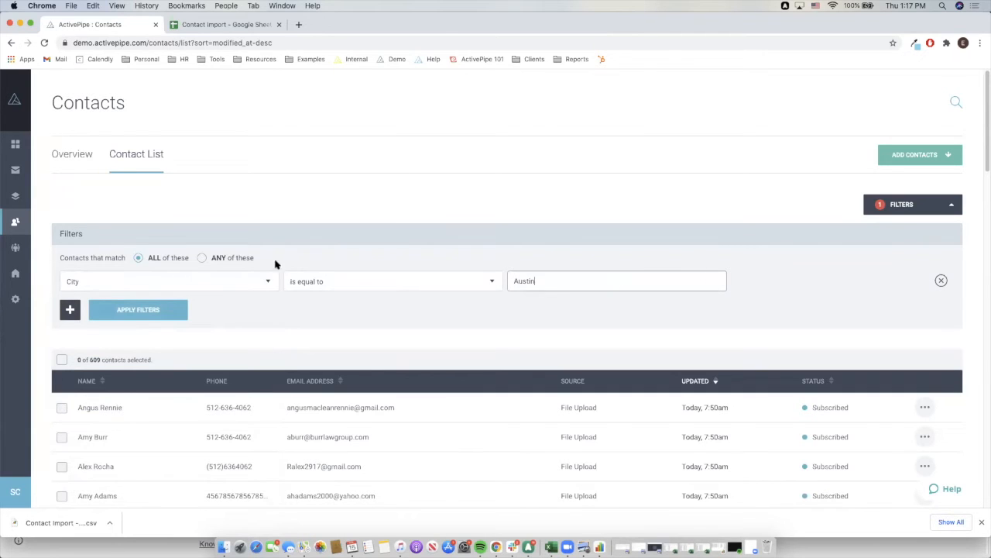
{"action": "left_click", "coordinate": [171, 309]}
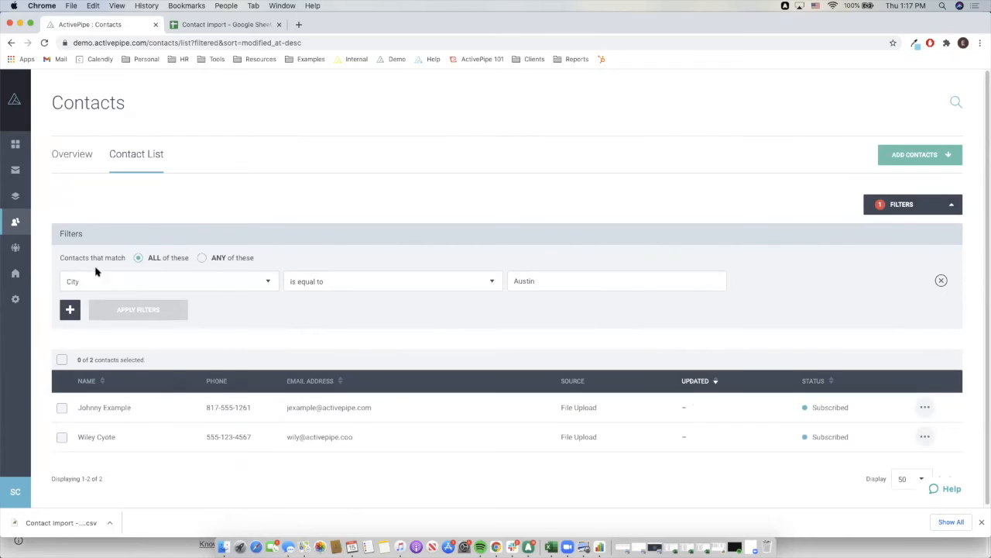
Step: Select all the filtered contacts and add the tag Austin to them in bulk
{"action": "left_click", "coordinate": [62, 360]}
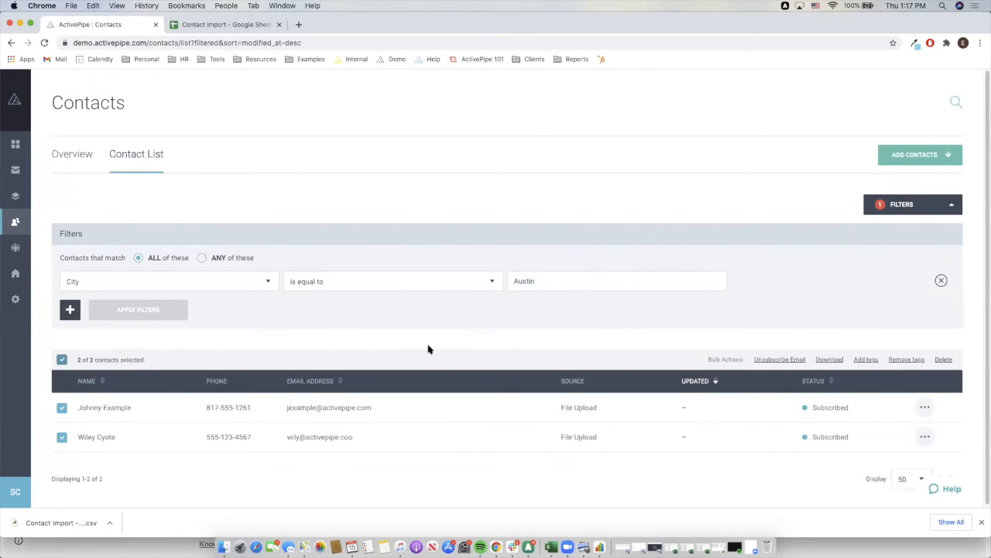
{"action": "left_click", "coordinate": [63, 361]}
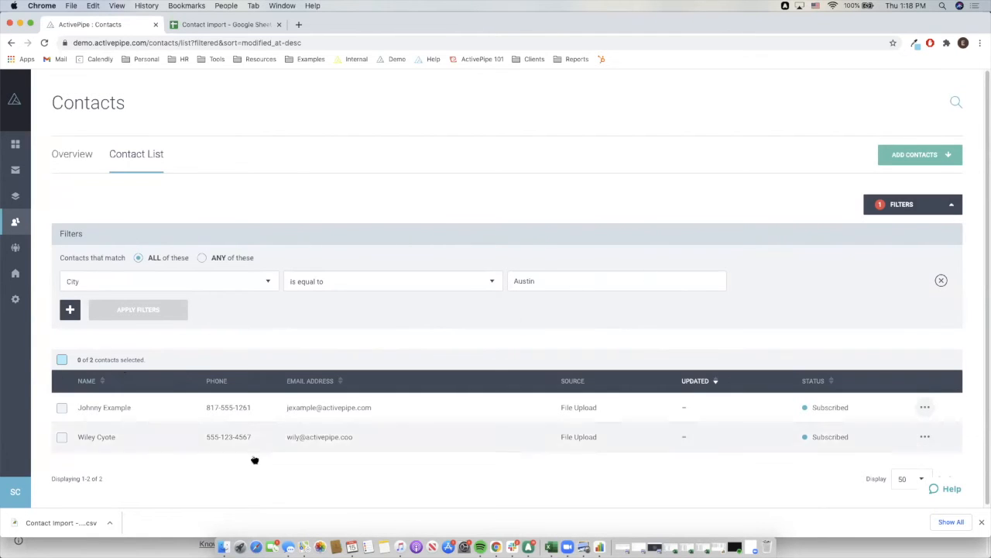
{"action": "scroll", "coordinate": [72, 377], "scroll_direction": "down", "scroll_amount": 1}
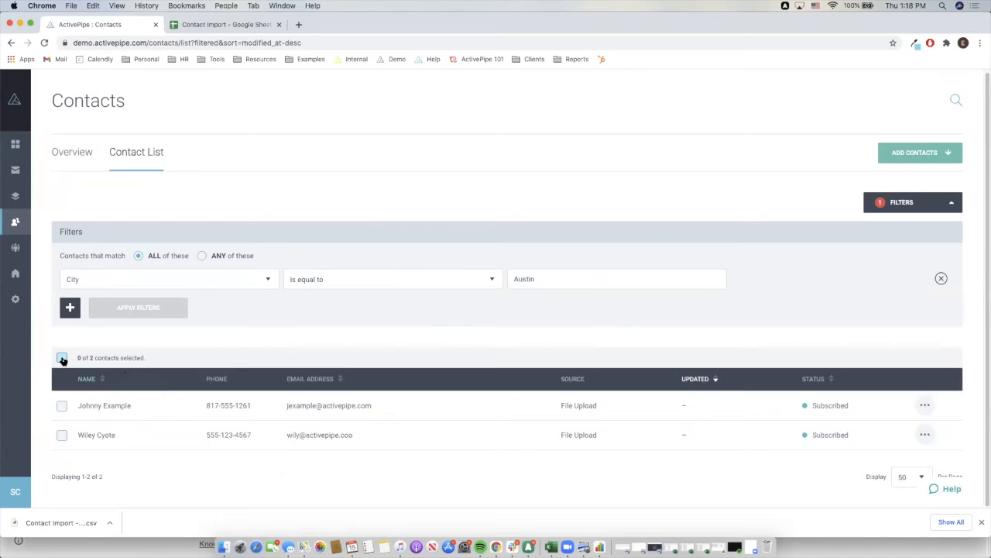
{"action": "left_click", "coordinate": [62, 358]}
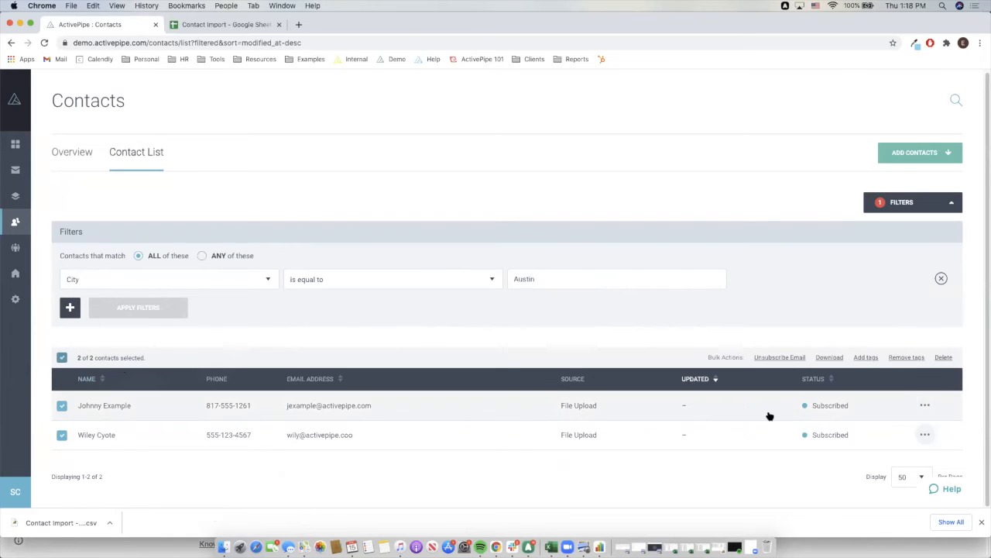
{"action": "left_click", "coordinate": [866, 358]}
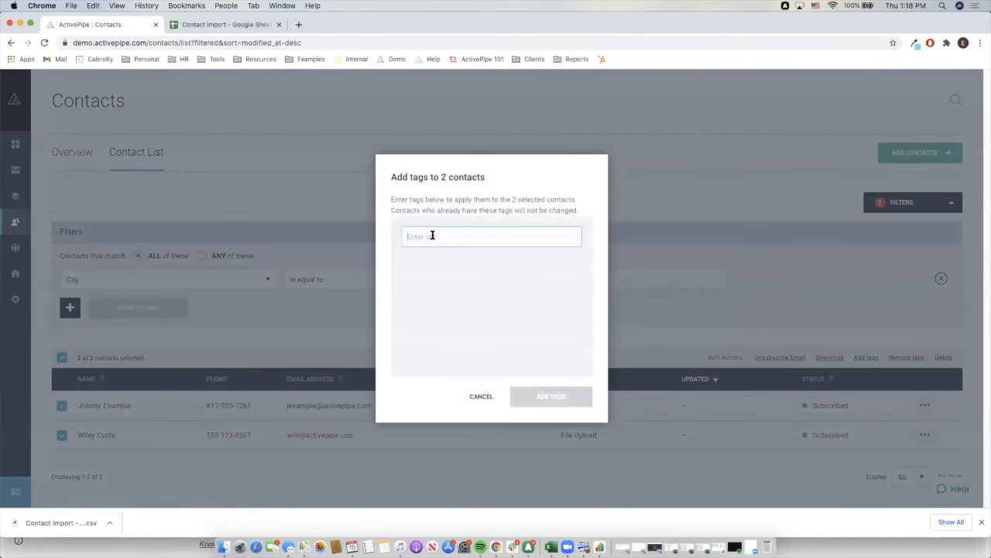
{"action": "type", "text": "Austin"}
{"action": "key", "text": "Return"}
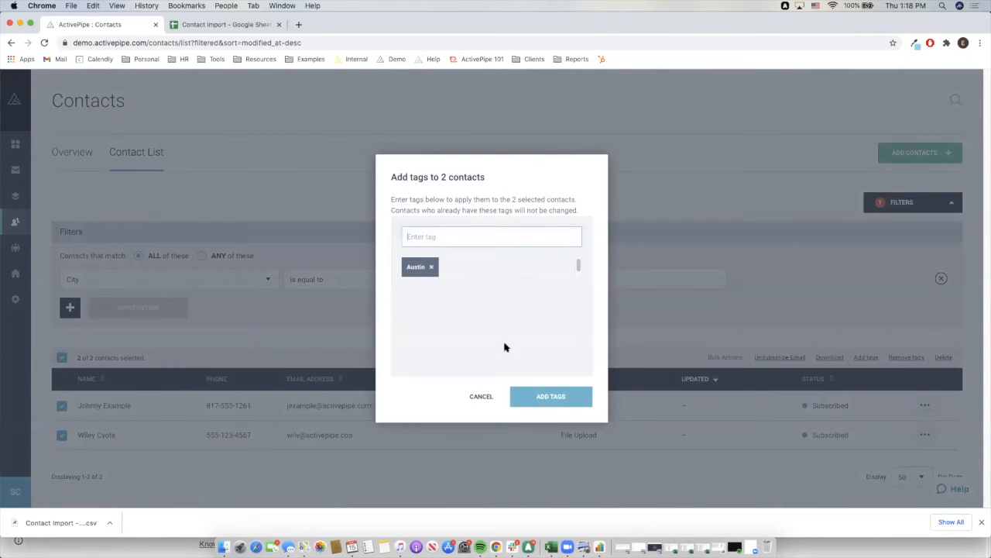
{"action": "left_click", "coordinate": [540, 394]}
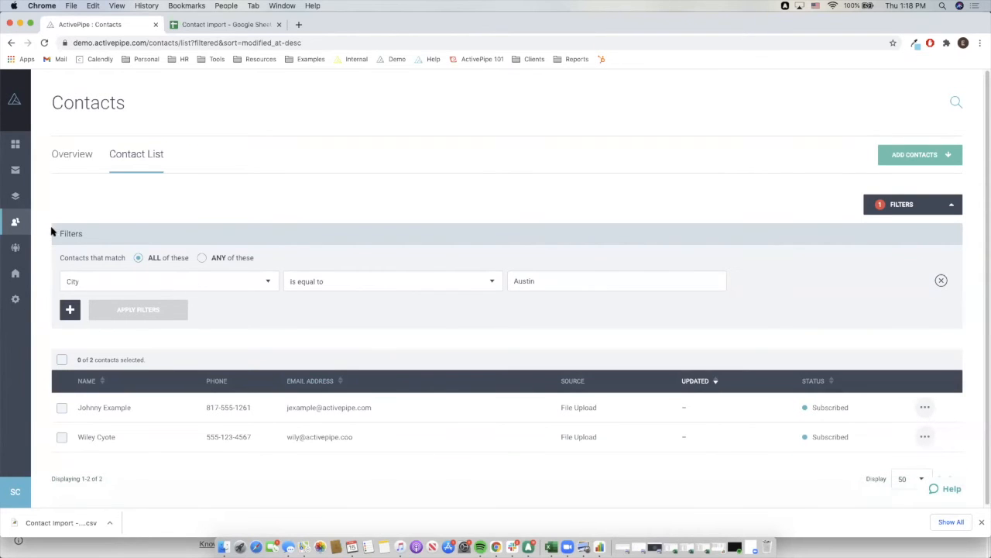
Step: View the Highly Interactive contacts report from the dashboard and open the first listed contact's profile
{"action": "mouse_move", "coordinate": [26, 224]}
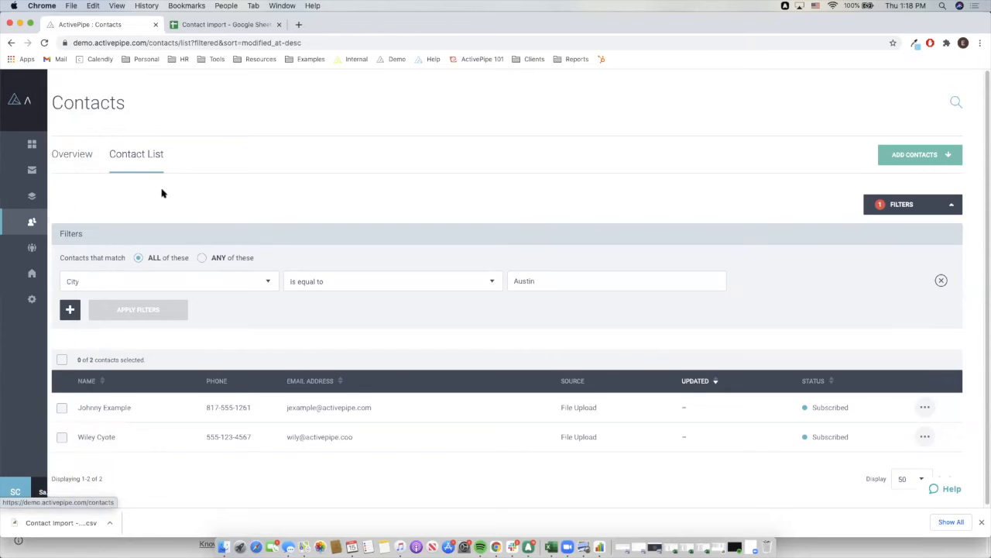
{"action": "left_click", "coordinate": [83, 166]}
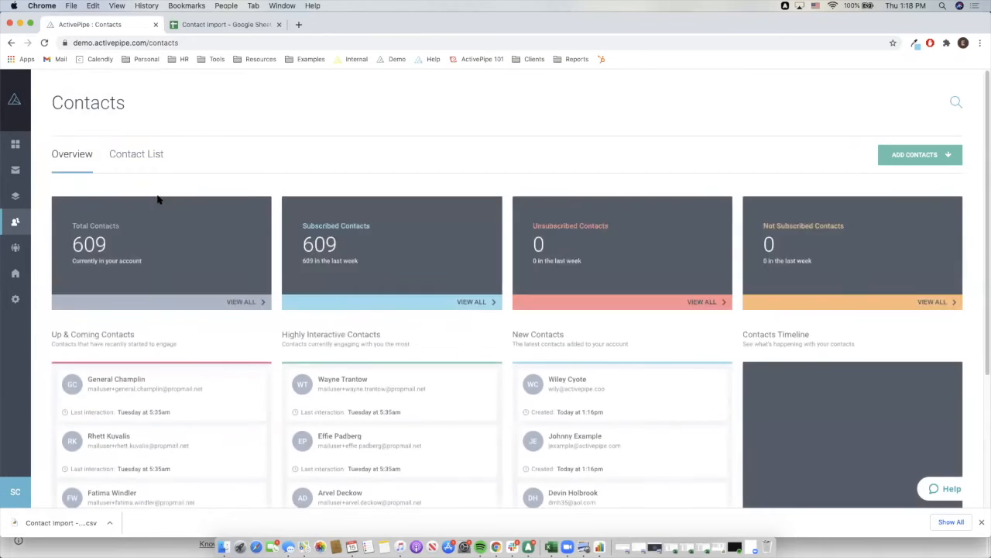
{"action": "left_click", "coordinate": [46, 142]}
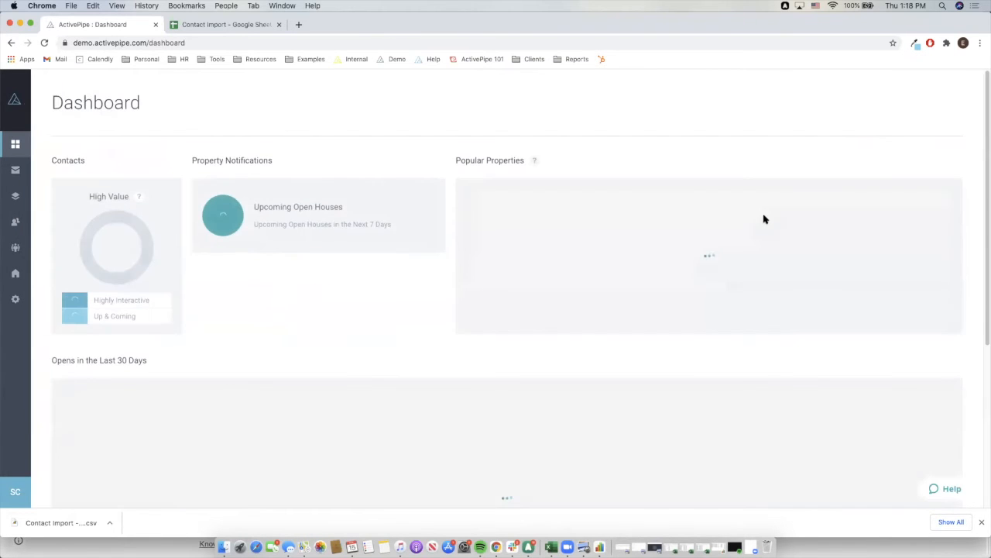
{"action": "left_click", "coordinate": [146, 302]}
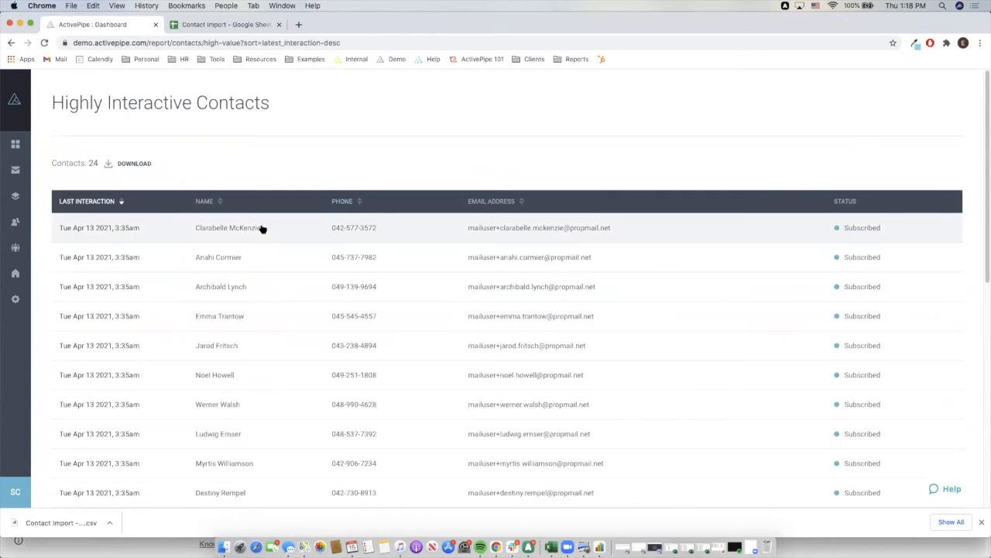
{"action": "left_click", "coordinate": [262, 227]}
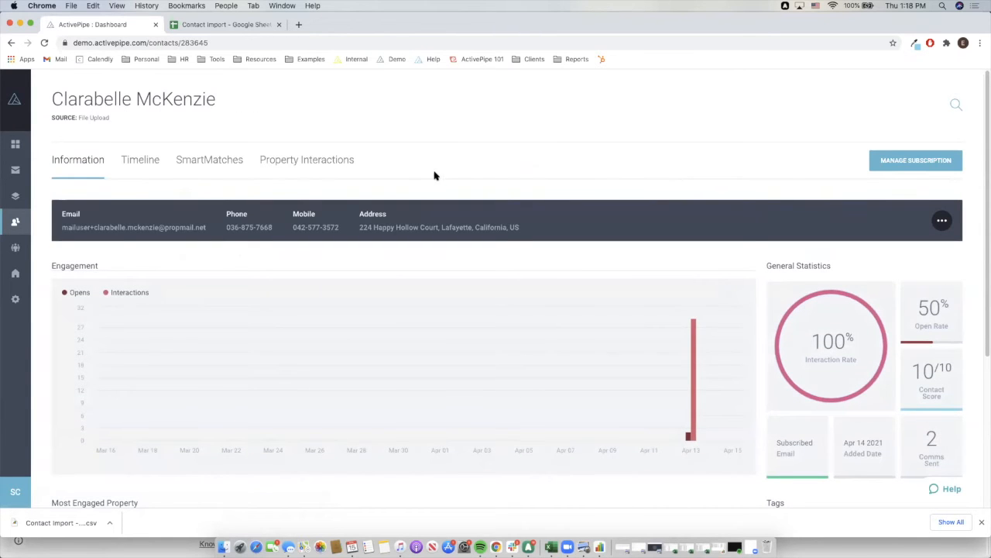
Step: Examine the contact's property interactions on the map in relation to their address
{"action": "left_click", "coordinate": [310, 161]}
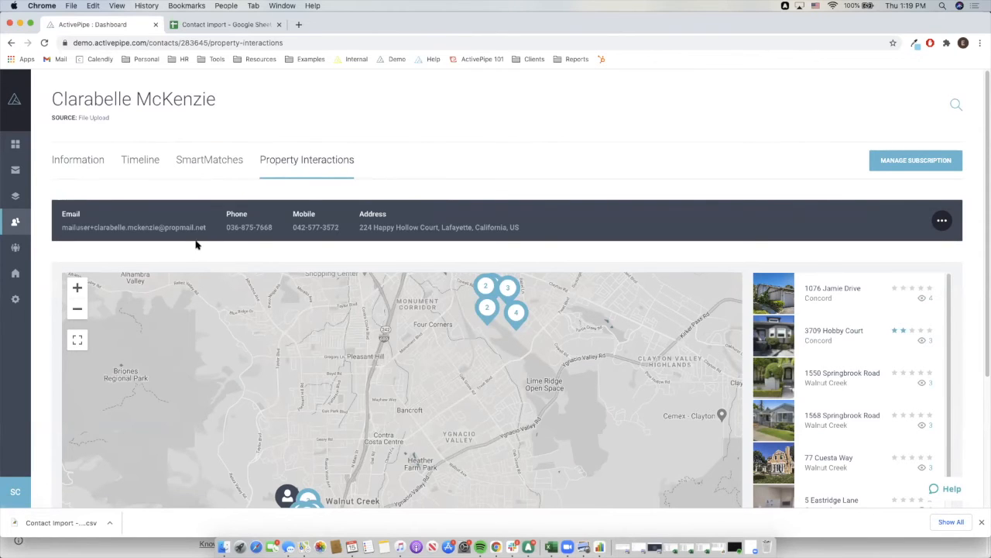
{"action": "left_click_drag", "start_coordinate": [356, 227], "coordinate": [555, 233]}
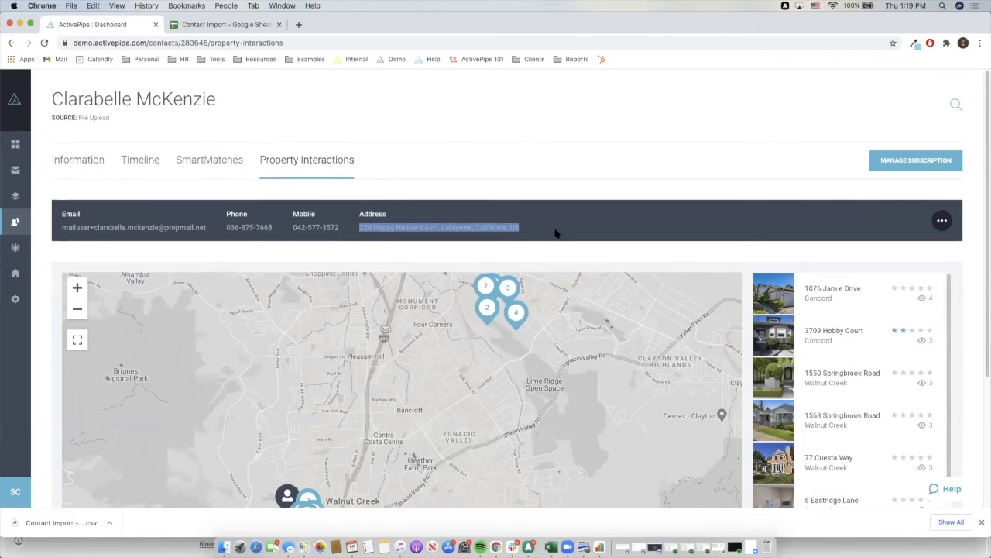
{"action": "left_click", "coordinate": [76, 309]}
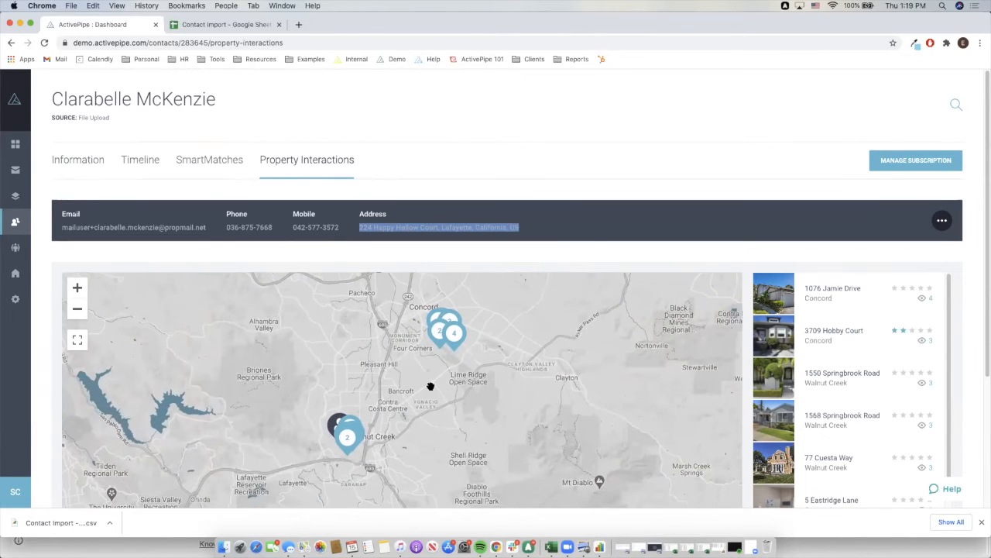
Step: View the details of the Springbrook Road listings near the contact's own location in Walnut Creek on the interactions map
{"action": "left_click", "coordinate": [76, 289]}
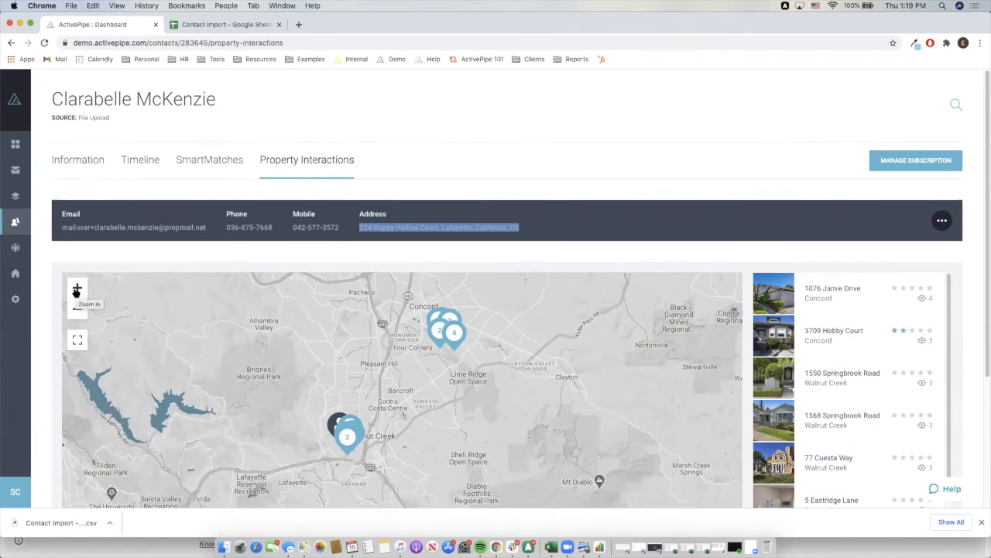
{"action": "left_click_drag", "start_coordinate": [306, 427], "coordinate": [349, 347]}
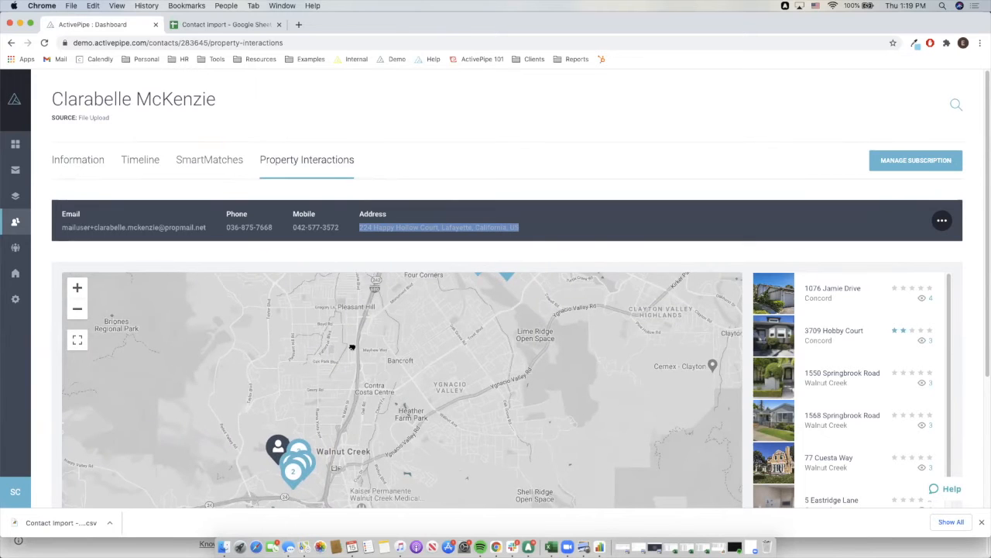
{"action": "left_click", "coordinate": [77, 288]}
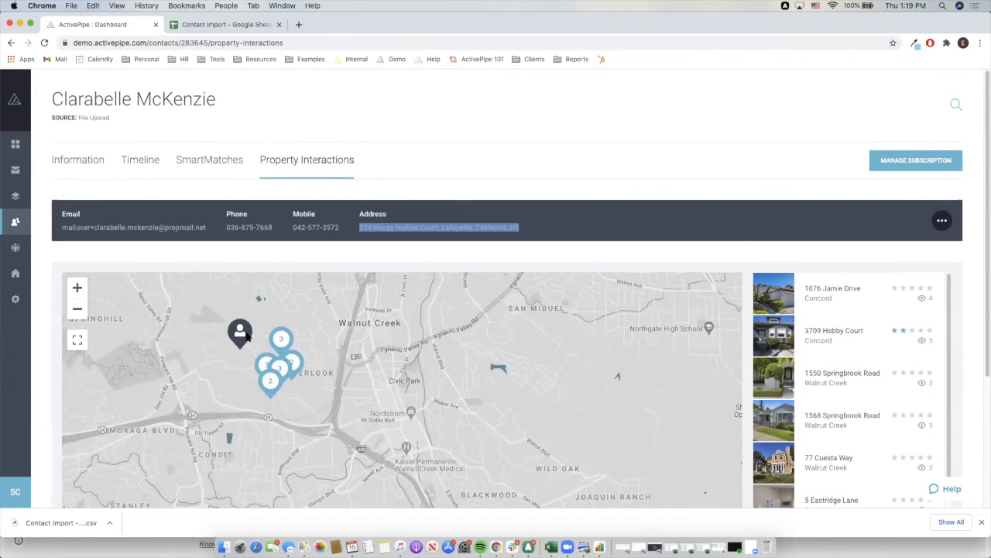
{"action": "left_click", "coordinate": [295, 361]}
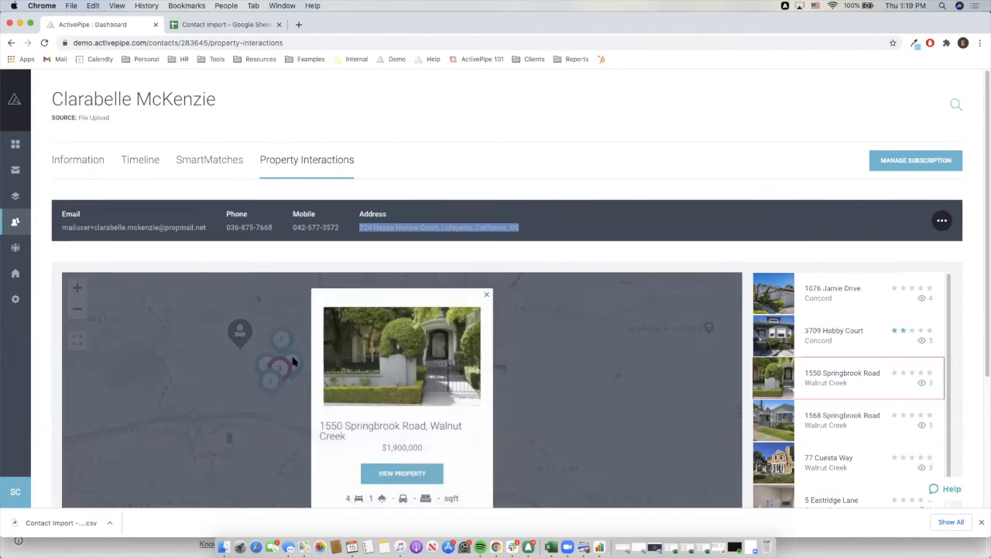
{"action": "left_click", "coordinate": [485, 299]}
{"action": "left_click", "coordinate": [295, 362]}
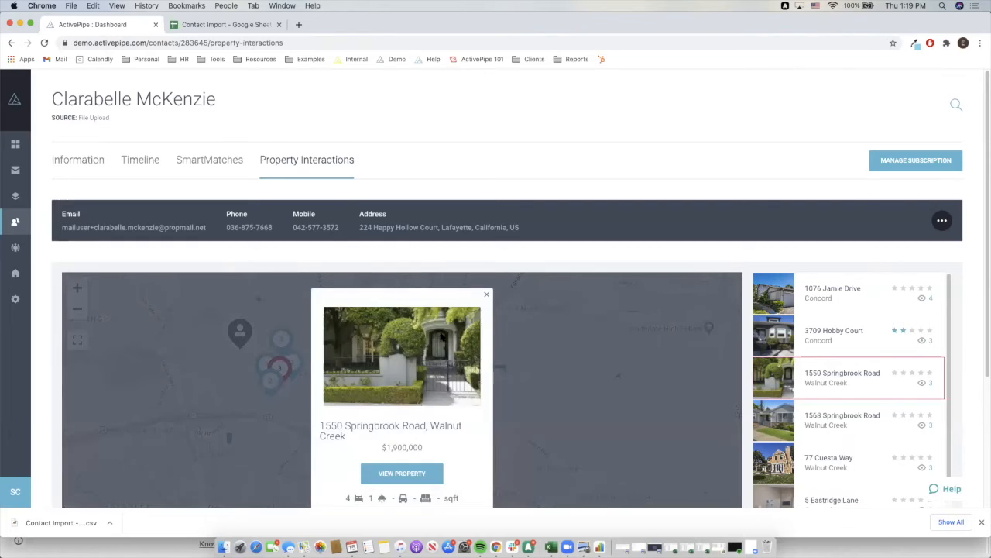
{"action": "left_click", "coordinate": [486, 297]}
{"action": "left_click", "coordinate": [263, 365]}
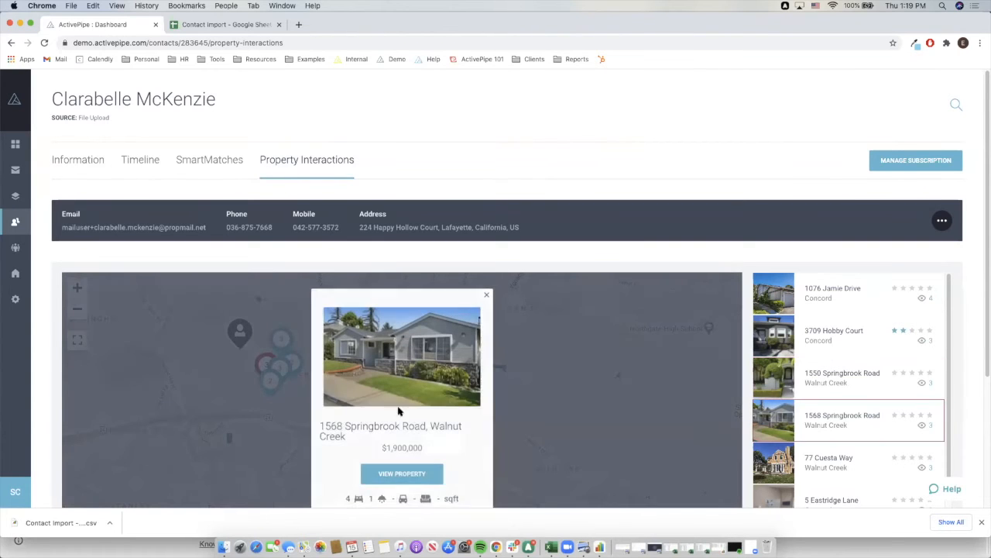
{"action": "left_click", "coordinate": [486, 299]}
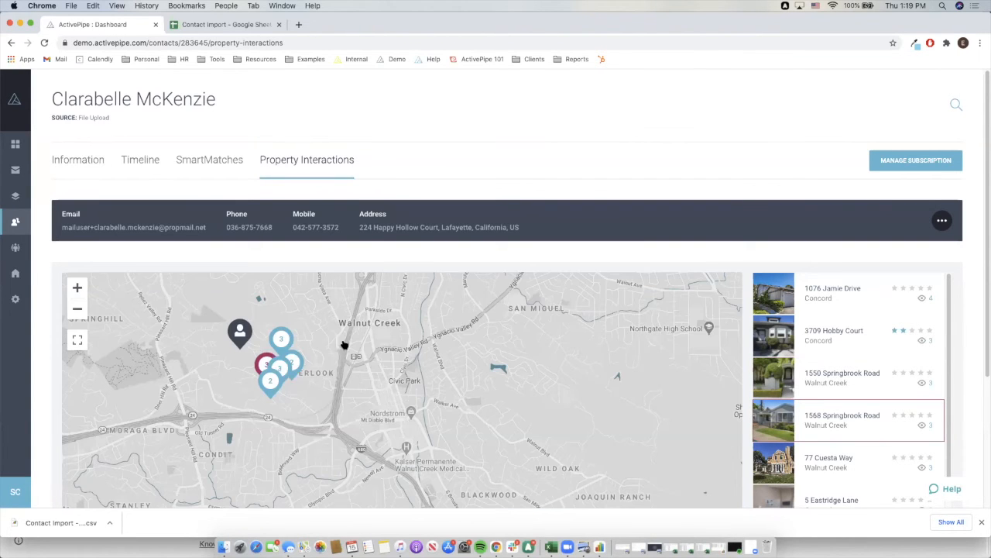
Step: View the details of the Hobby Court and Jamie Drive listings in the Concord cluster on the map
{"action": "left_click", "coordinate": [77, 308]}
{"action": "left_click_drag", "start_coordinate": [426, 324], "coordinate": [366, 488]}
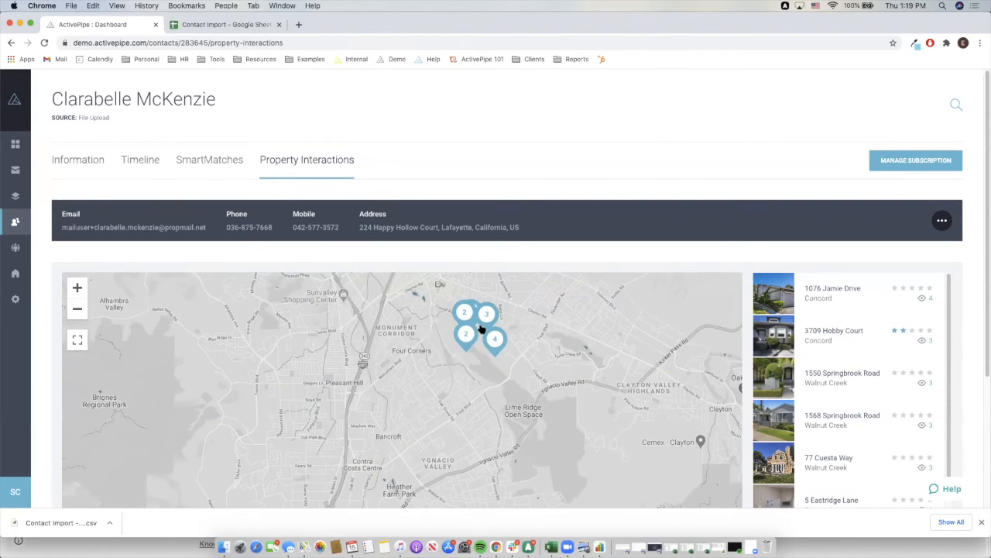
{"action": "left_click", "coordinate": [478, 330]}
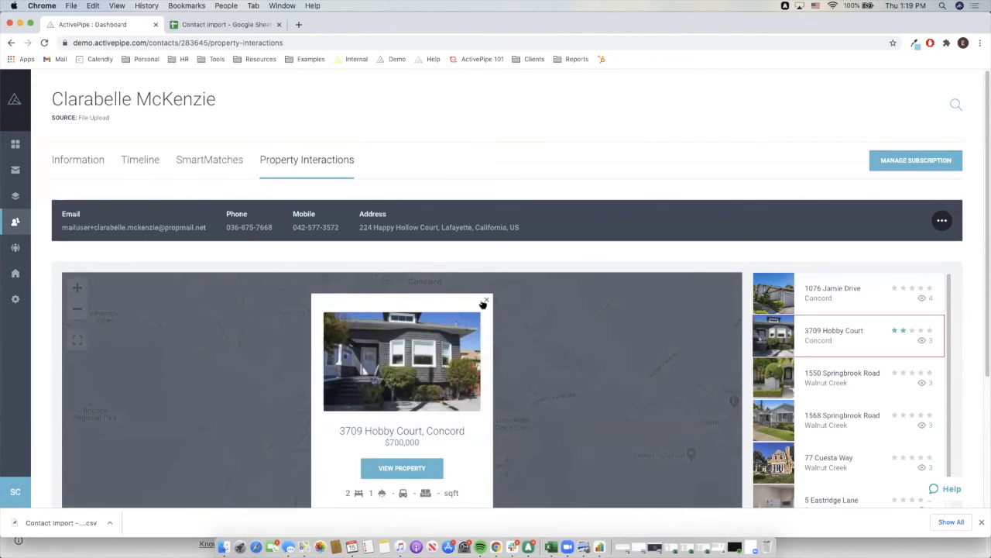
{"action": "left_click", "coordinate": [486, 300]}
{"action": "left_click", "coordinate": [489, 355]}
{"action": "left_click", "coordinate": [485, 297]}
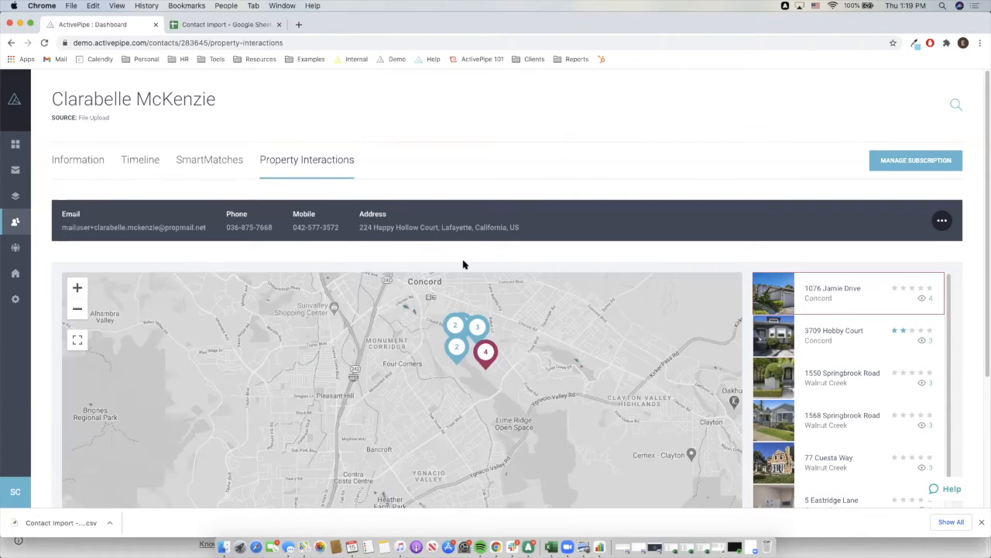
Step: Compare the Walnut Creek and Concord clusters of viewed properties with the contact's own address on the map
{"action": "left_click_drag", "start_coordinate": [361, 223], "coordinate": [570, 222]}
{"action": "left_click", "coordinate": [555, 257]}
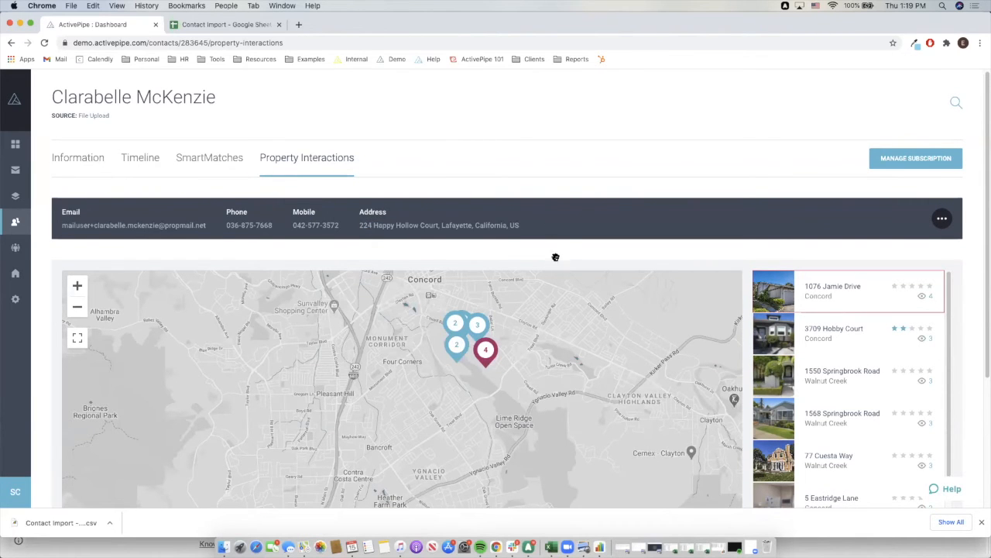
{"action": "scroll", "coordinate": [398, 411], "scroll_direction": "down", "scroll_amount": 2}
{"action": "left_click_drag", "start_coordinate": [401, 388], "coordinate": [436, 343]}
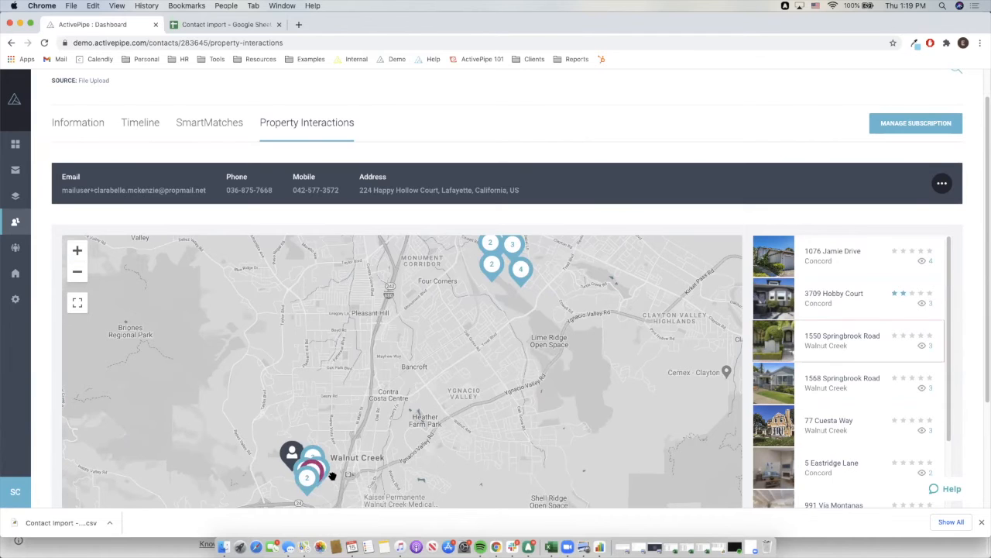
{"action": "left_click_drag", "start_coordinate": [482, 343], "coordinate": [434, 472]}
{"action": "left_click_drag", "start_coordinate": [456, 419], "coordinate": [442, 456]}
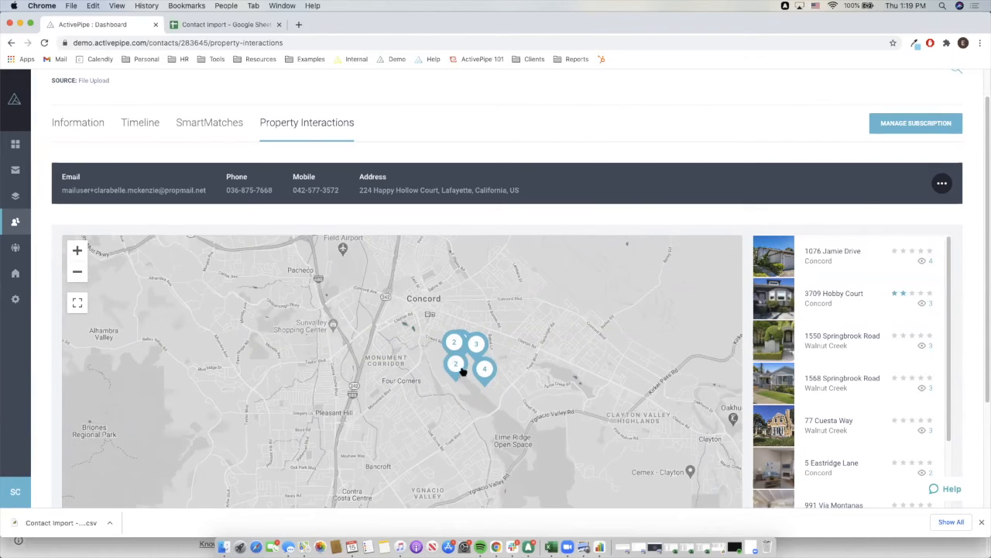
{"action": "left_click_drag", "start_coordinate": [463, 373], "coordinate": [453, 397]}
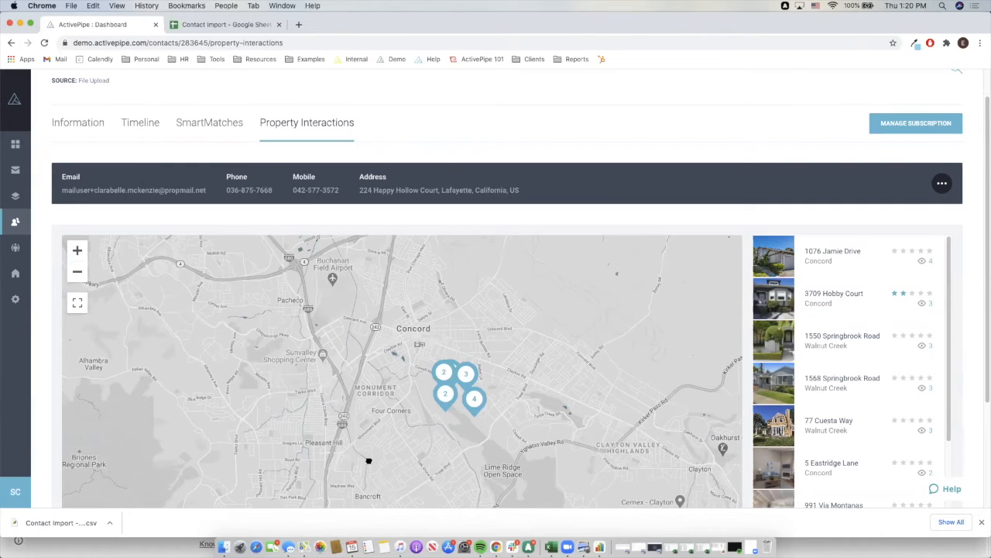
{"action": "left_click_drag", "start_coordinate": [444, 360], "coordinate": [472, 337]}
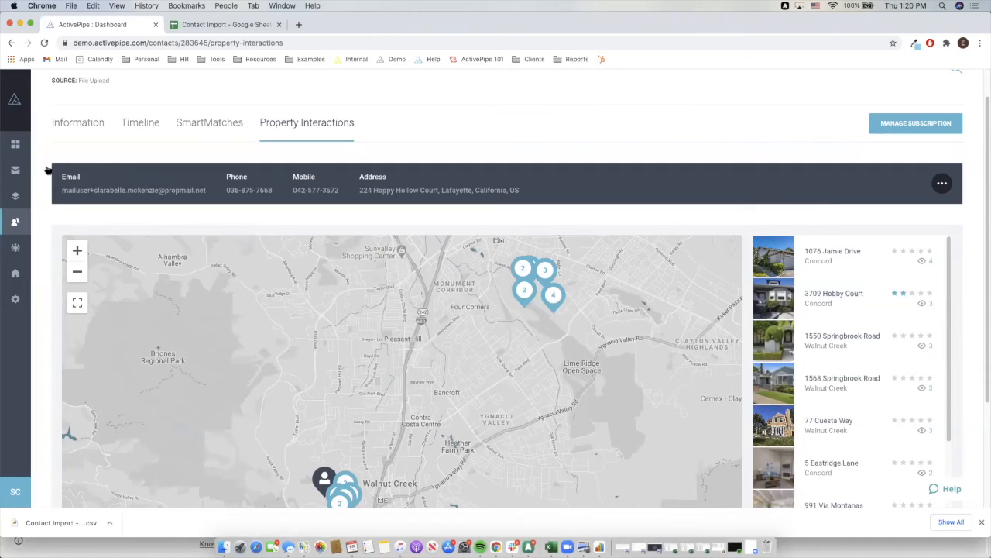
{"action": "mouse_move", "coordinate": [52, 173]}
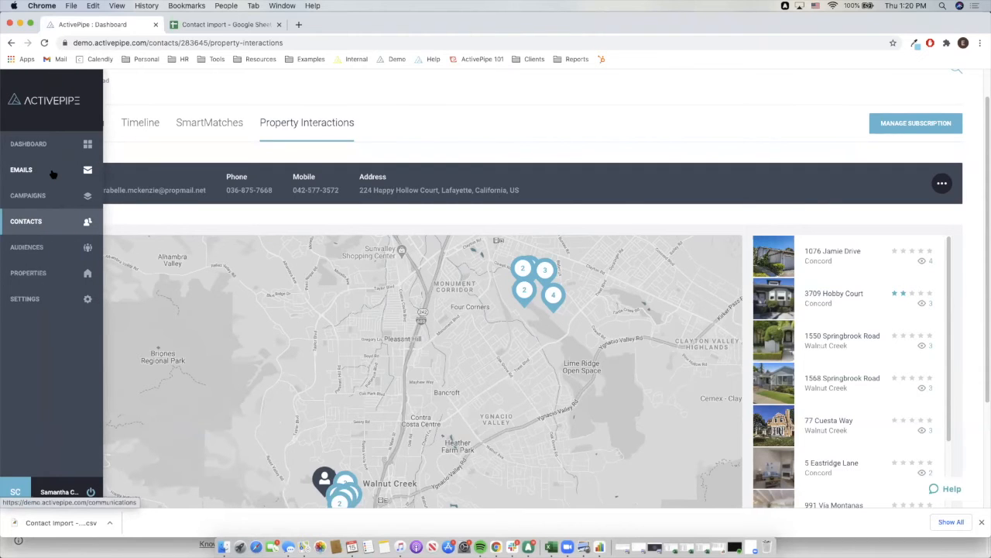
{"action": "left_click", "coordinate": [53, 172]}
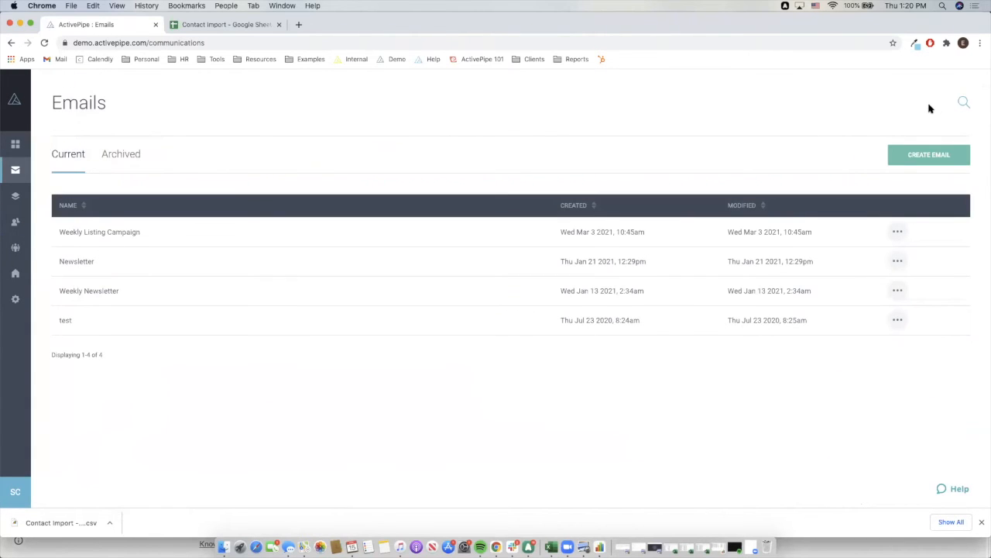
{"action": "left_click", "coordinate": [936, 162]}
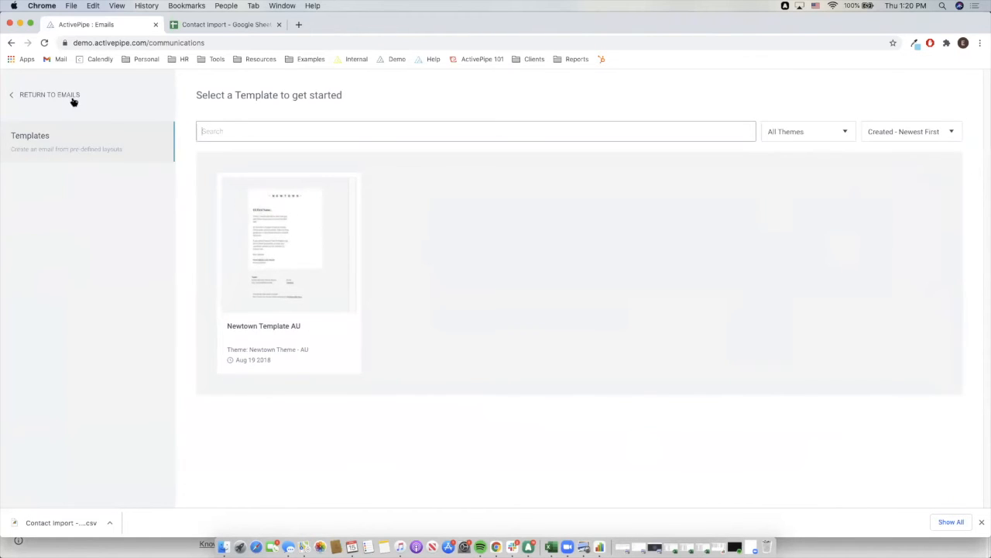
{"action": "left_click", "coordinate": [50, 94]}
Step: Switch to the Newtown Real Estate US account and start creating a new email there
{"action": "left_click", "coordinate": [23, 492]}
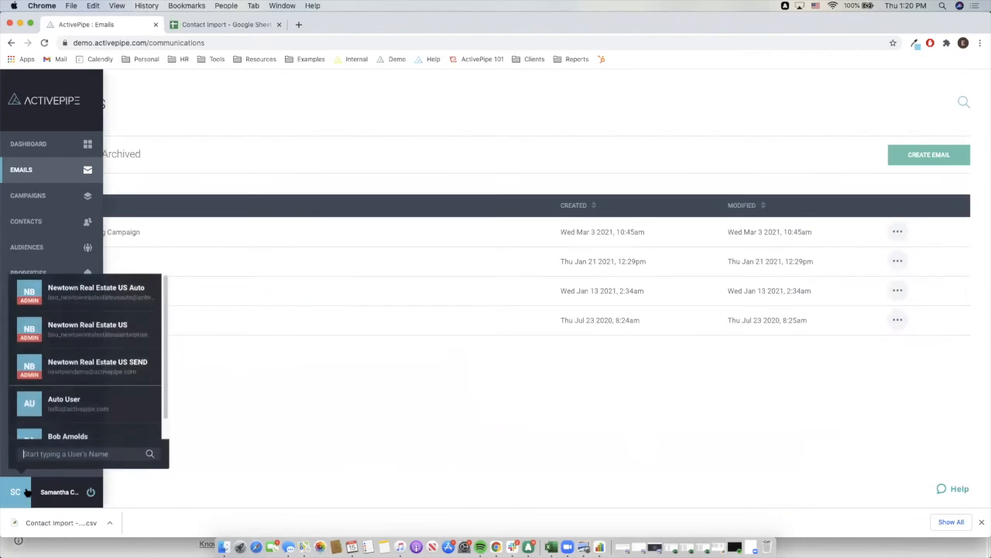
{"action": "left_click", "coordinate": [131, 329]}
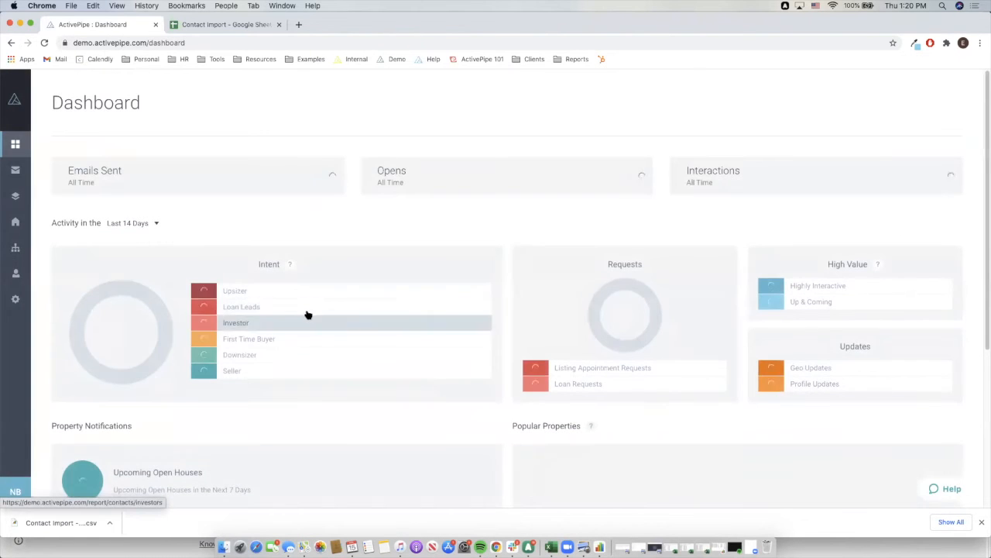
{"action": "left_click", "coordinate": [33, 172]}
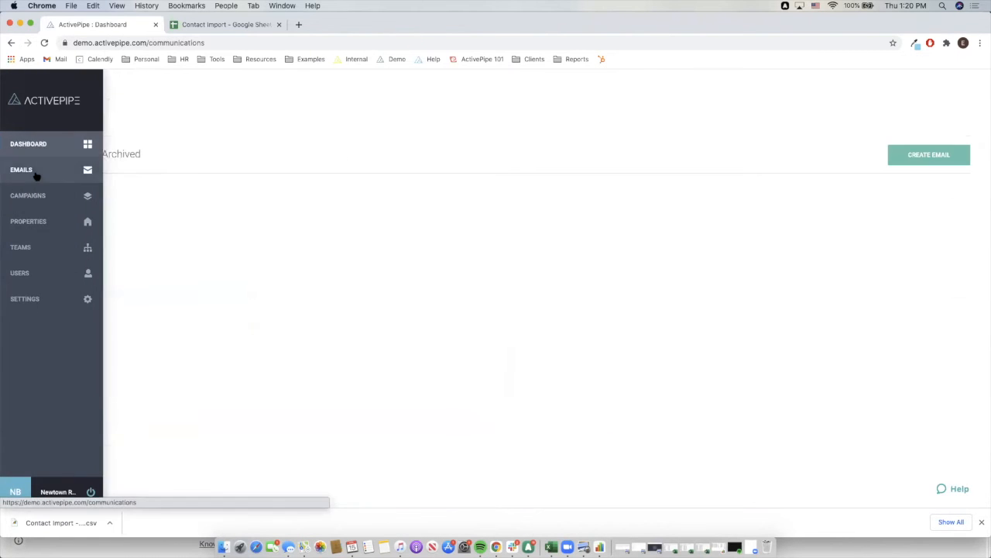
{"action": "left_click", "coordinate": [930, 156]}
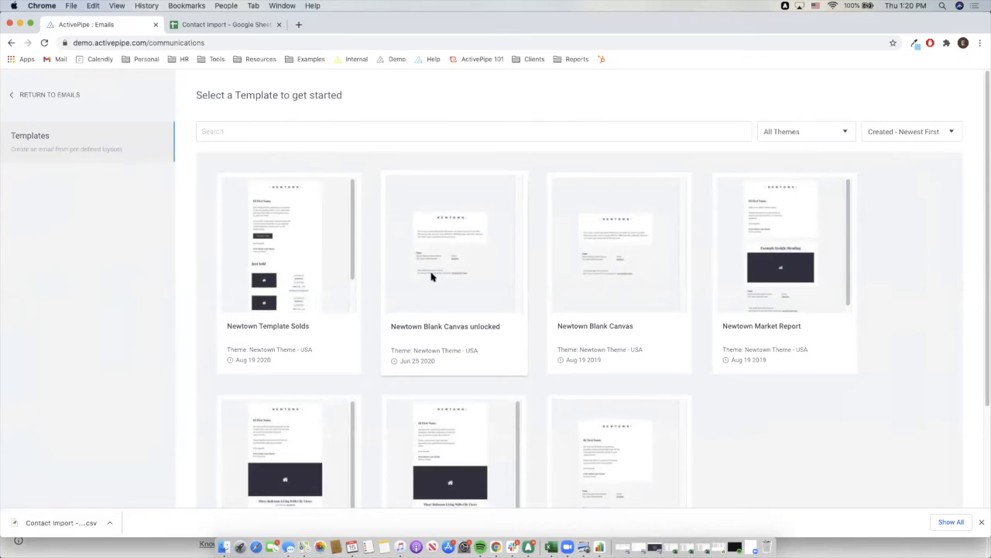
Step: Choose the Newtown Blank Canvas unlocked template and create the email with the name test
{"action": "left_click", "coordinate": [432, 275]}
{"action": "type", "text": "test"}
{"action": "left_click", "coordinate": [783, 328]}
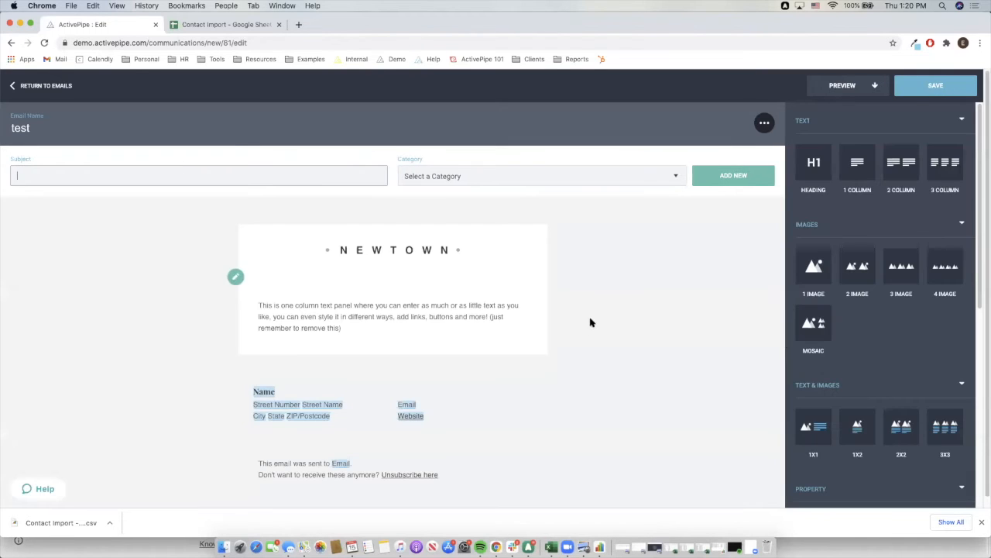
Step: Add a property Grid panel to the email directly below the one-column text panel
{"action": "scroll", "coordinate": [857, 321], "scroll_direction": "down", "scroll_amount": 3}
{"action": "scroll", "coordinate": [858, 321], "scroll_direction": "down", "scroll_amount": 2}
{"action": "left_click_drag", "start_coordinate": [812, 329], "coordinate": [542, 353]}
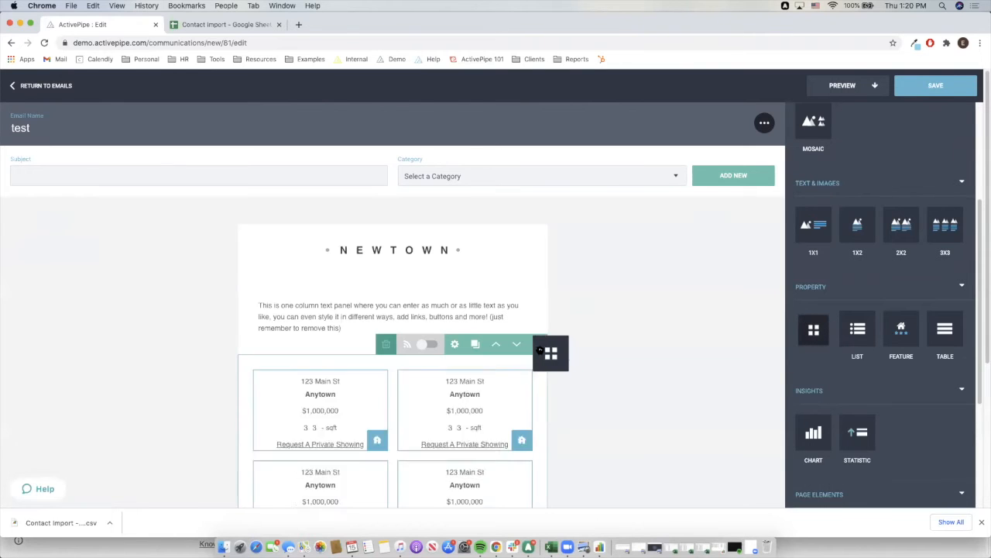
{"action": "scroll", "coordinate": [488, 372], "scroll_direction": "down", "scroll_amount": 2}
{"action": "scroll", "coordinate": [487, 364], "scroll_direction": "down", "scroll_amount": 1}
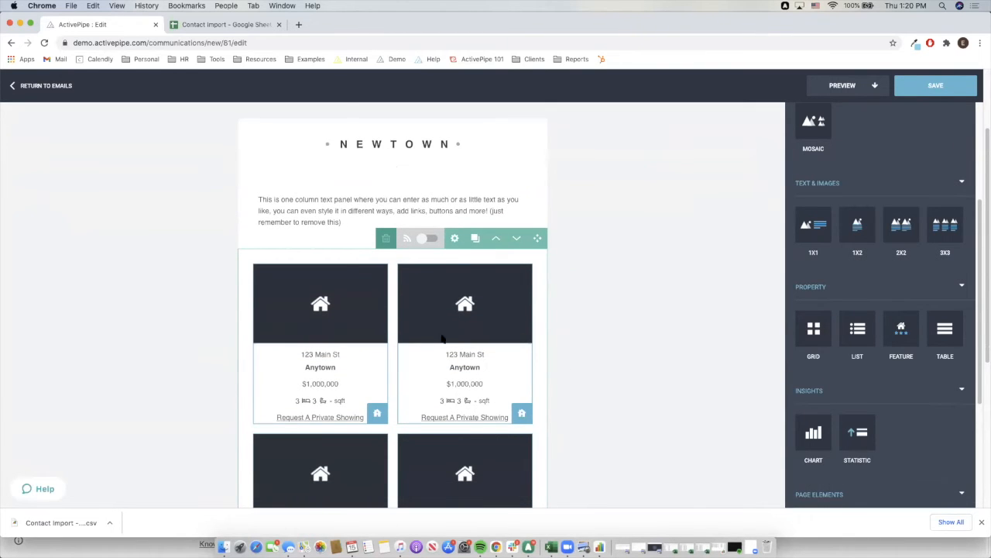
{"action": "scroll", "coordinate": [464, 453], "scroll_direction": "down", "scroll_amount": 4}
Step: Turn on the feed for the property grid and review the listings that fill it
{"action": "scroll", "coordinate": [463, 450], "scroll_direction": "up", "scroll_amount": 2}
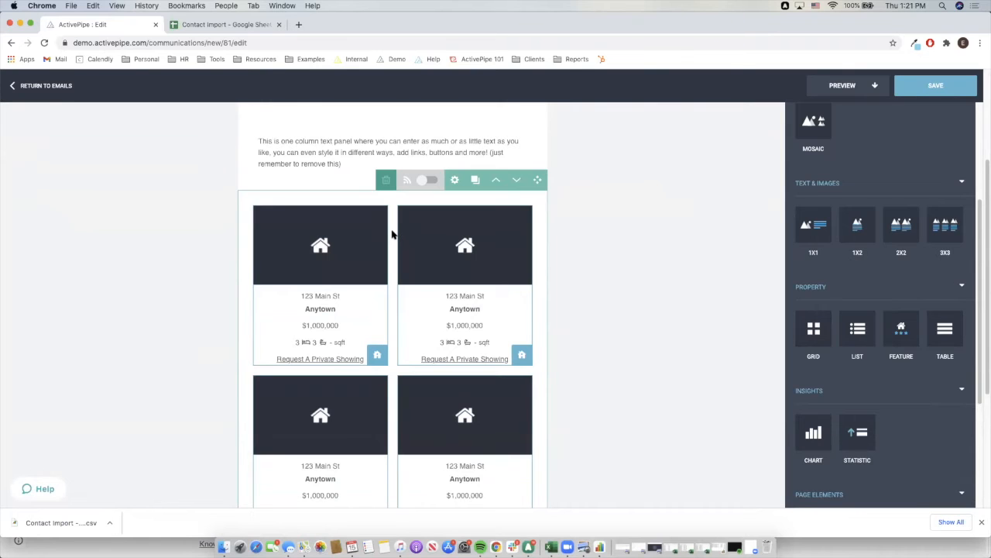
{"action": "scroll", "coordinate": [395, 231], "scroll_direction": "up", "scroll_amount": 1}
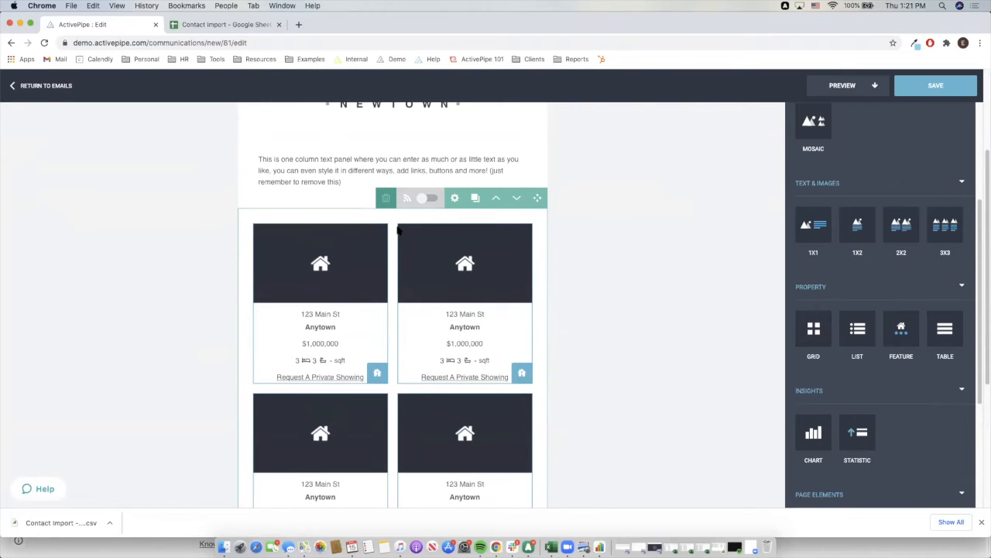
{"action": "left_click", "coordinate": [429, 200]}
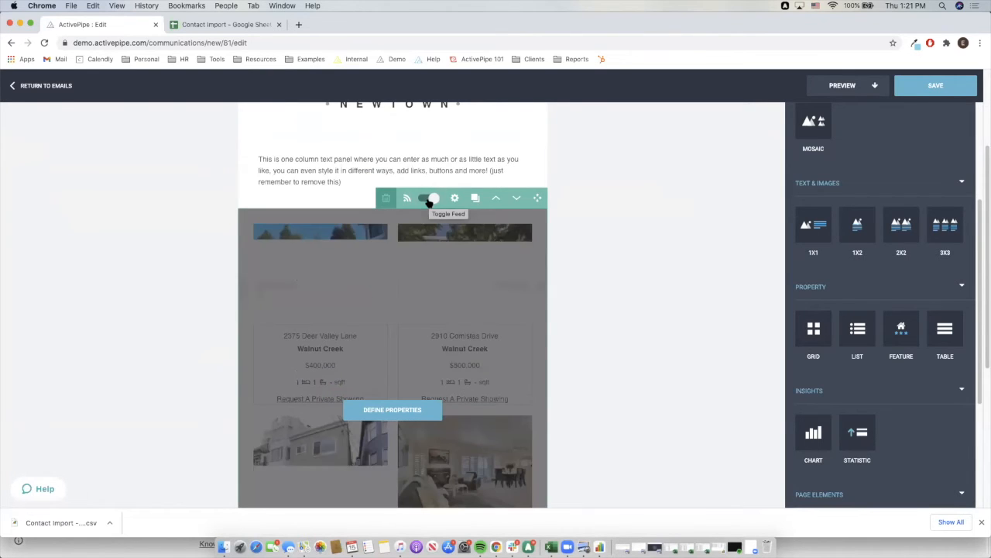
{"action": "left_click", "coordinate": [612, 354]}
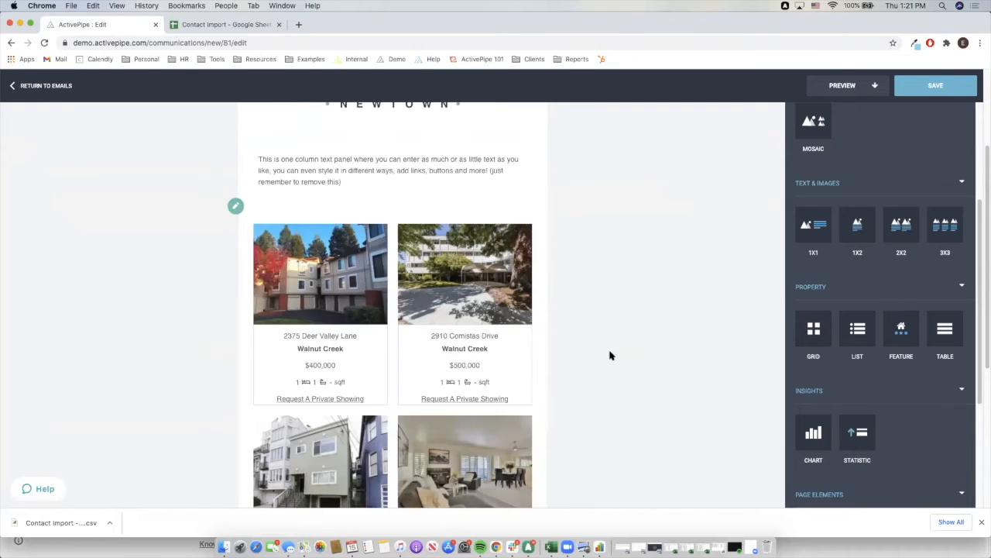
{"action": "scroll", "coordinate": [369, 364], "scroll_direction": "down", "scroll_amount": 5}
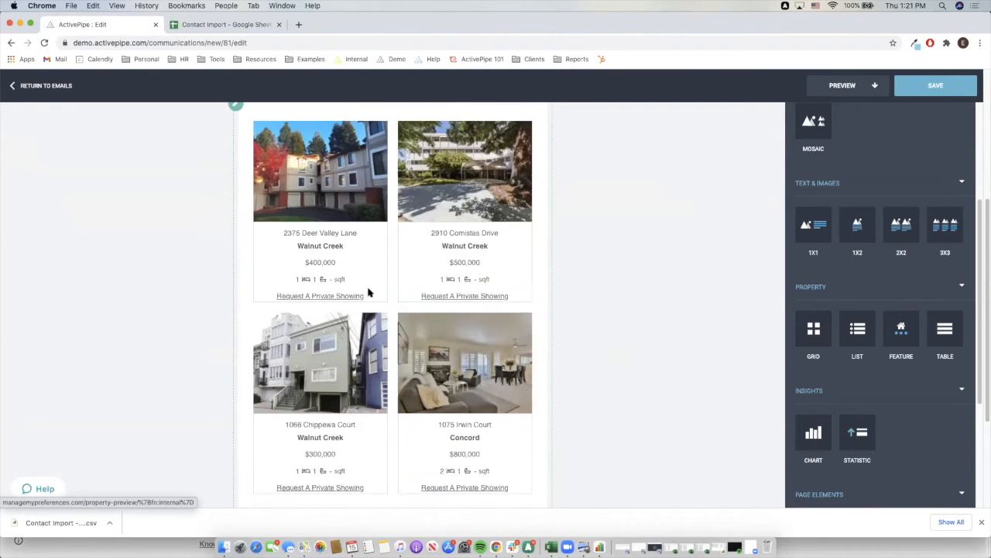
{"action": "scroll", "coordinate": [403, 387], "scroll_direction": "up", "scroll_amount": 3}
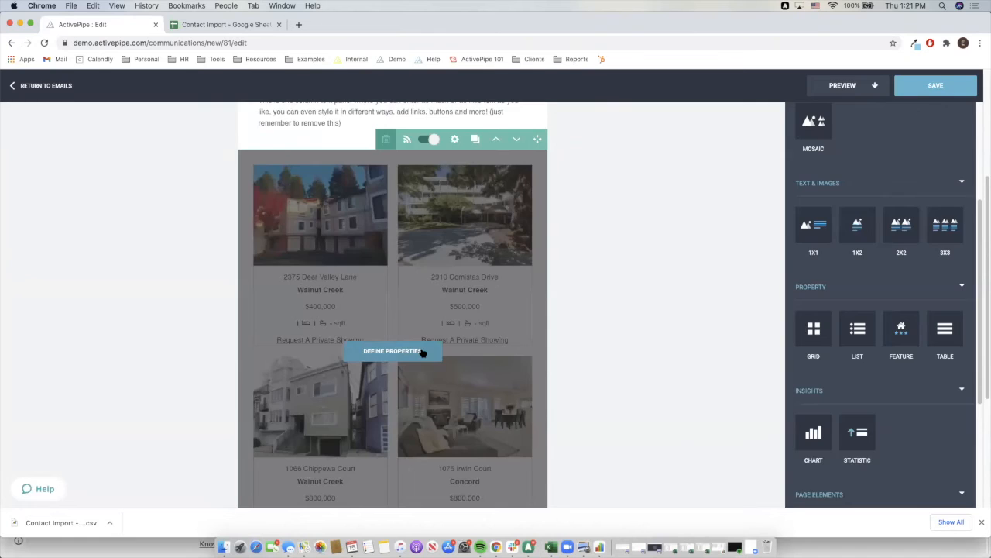
Step: Review the basic and advanced criteria available for the grid's property feed, leaving them unchanged
{"action": "left_click", "coordinate": [423, 350]}
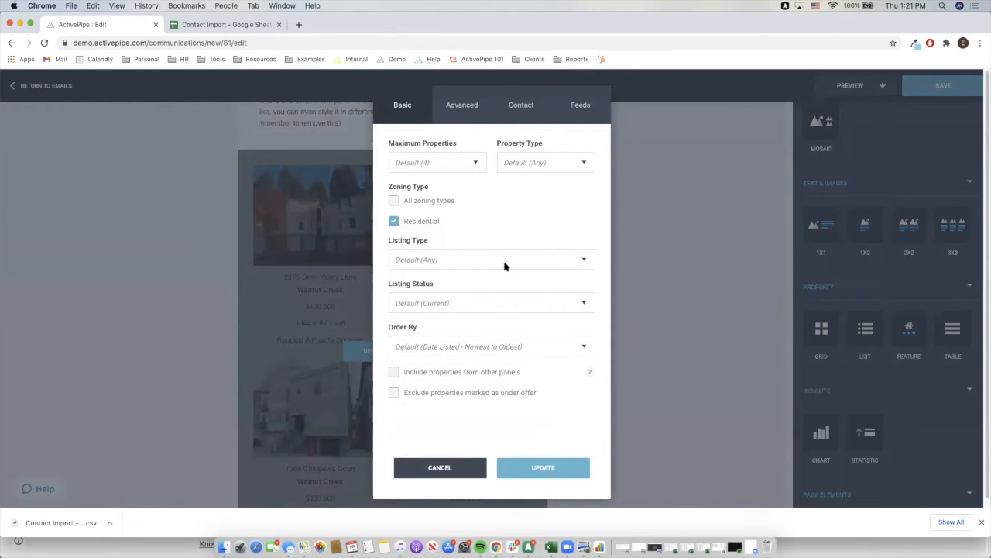
{"action": "left_click", "coordinate": [459, 116]}
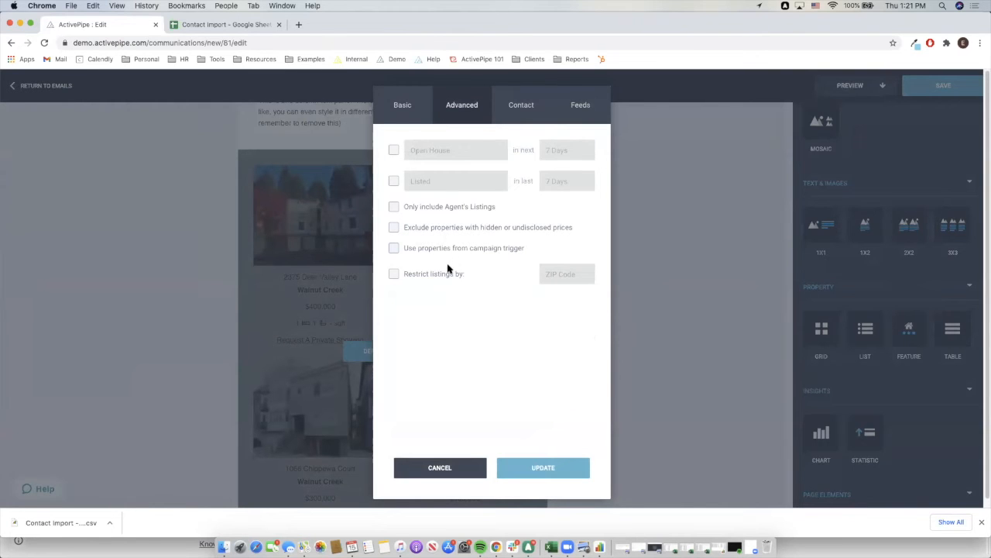
{"action": "left_click", "coordinate": [439, 467]}
Step: In the grid feed's advanced property criteria, restrict the listings to ZIP codes 78731 and 76052
{"action": "left_click", "coordinate": [393, 352]}
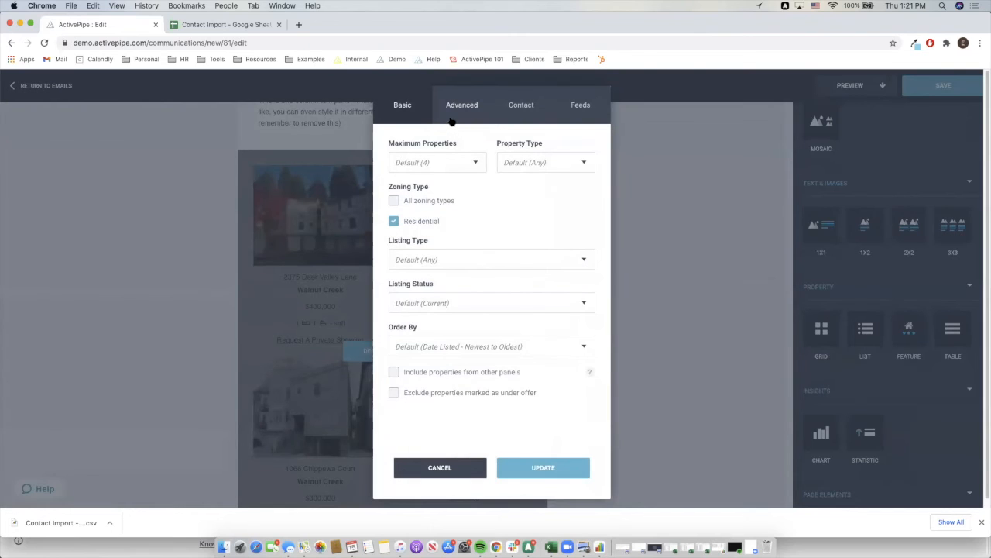
{"action": "left_click", "coordinate": [473, 106]}
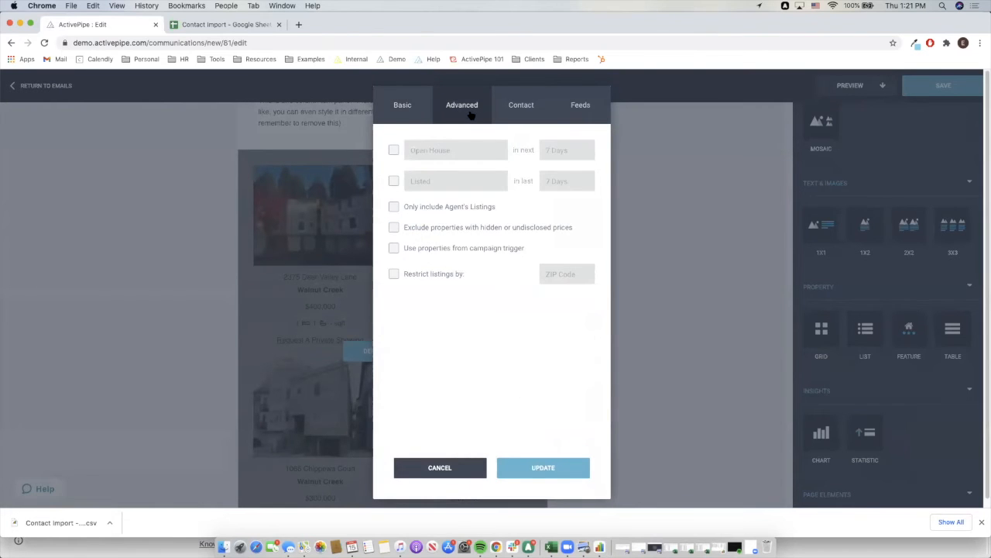
{"action": "left_click", "coordinate": [409, 280]}
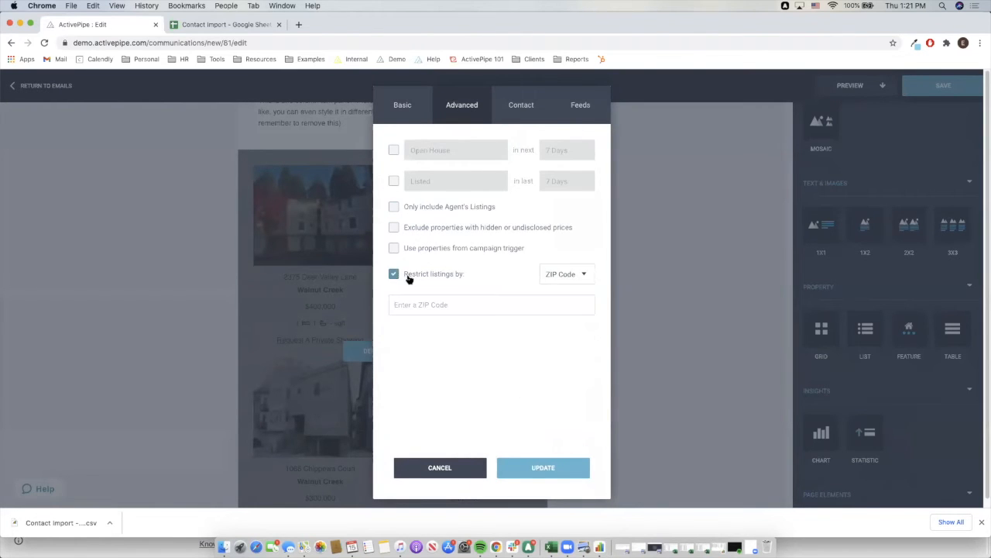
{"action": "left_click", "coordinate": [578, 277]}
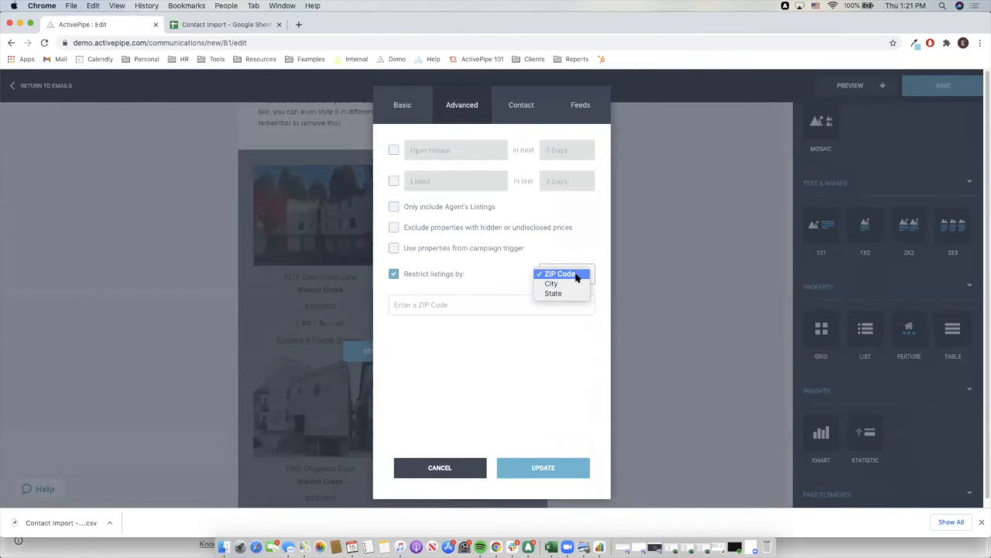
{"action": "left_click", "coordinate": [576, 276]}
{"action": "left_click", "coordinate": [515, 301]}
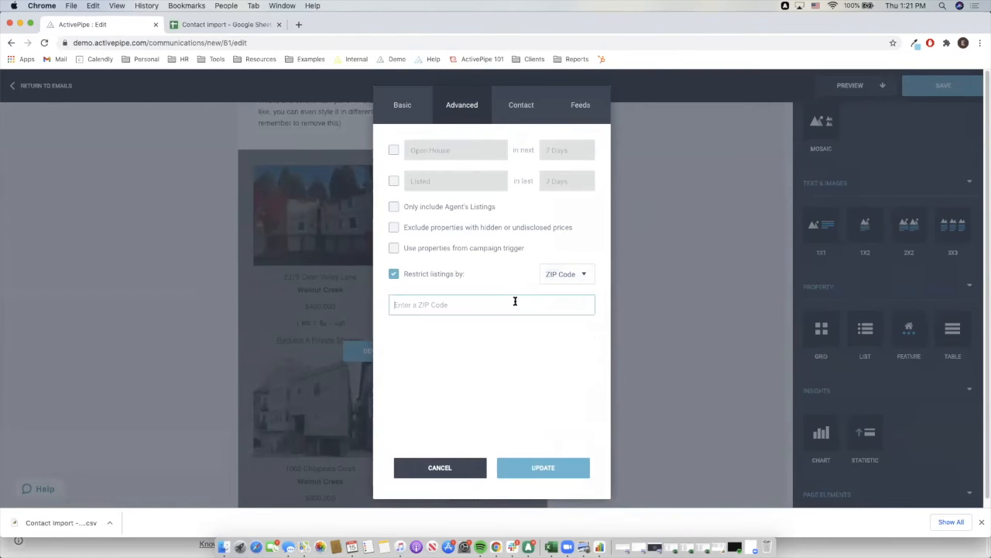
{"action": "type", "text": "78731"}
{"action": "key", "text": "Return"}
{"action": "type", "text": "76052"}
{"action": "key", "text": "Return"}
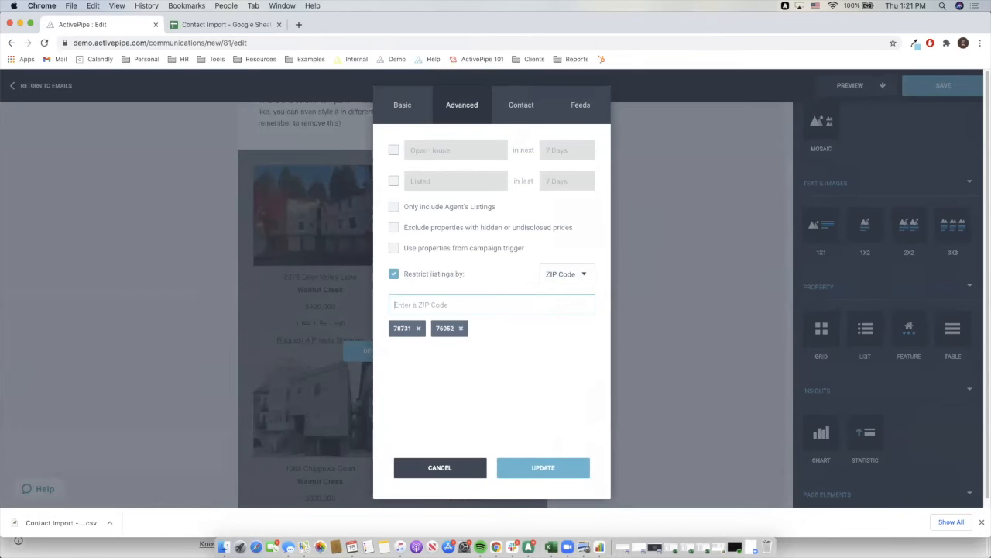
Step: Remove both ZIP codes and restrict the feed listings by city to Austin and Round Rock instead
{"action": "left_click", "coordinate": [462, 329]}
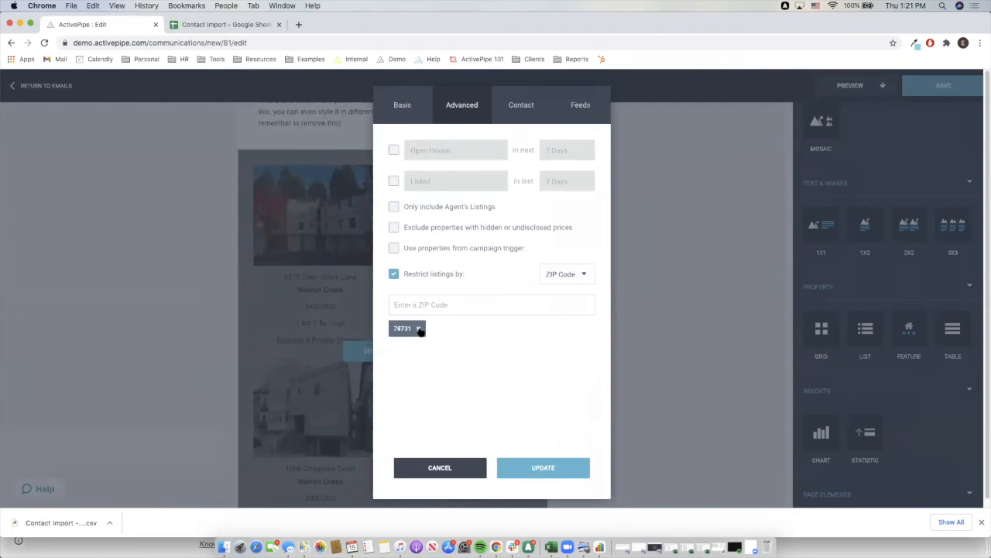
{"action": "left_click", "coordinate": [418, 329]}
{"action": "left_click", "coordinate": [561, 279]}
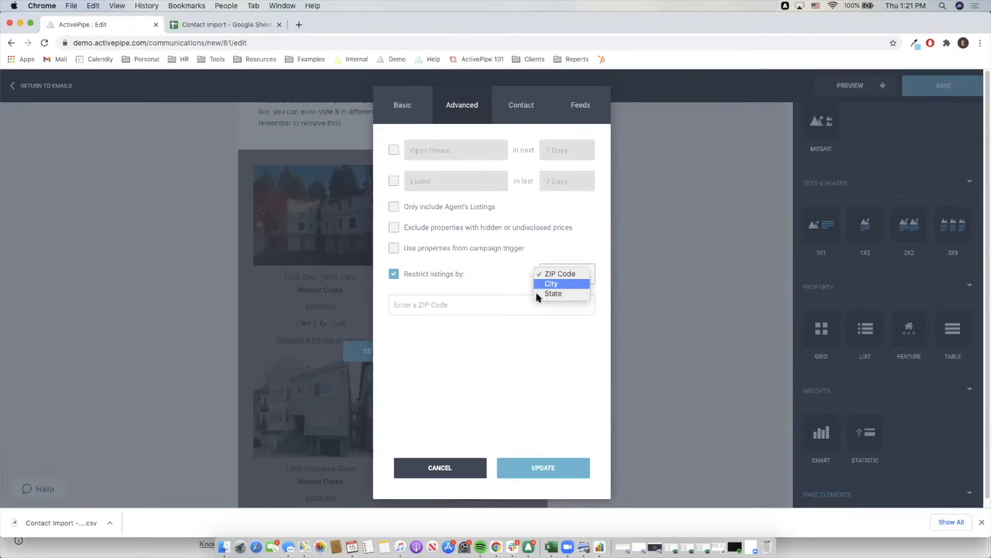
{"action": "left_click", "coordinate": [546, 284]}
{"action": "left_click", "coordinate": [463, 304]}
{"action": "type", "text": "Aus"}
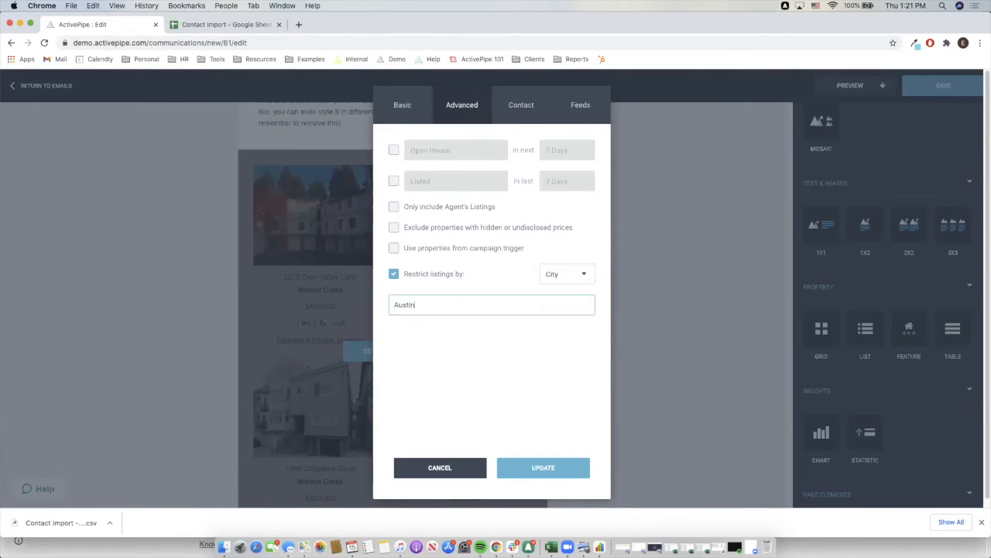
{"action": "type", "text": "tin"}
{"action": "key", "text": "Return"}
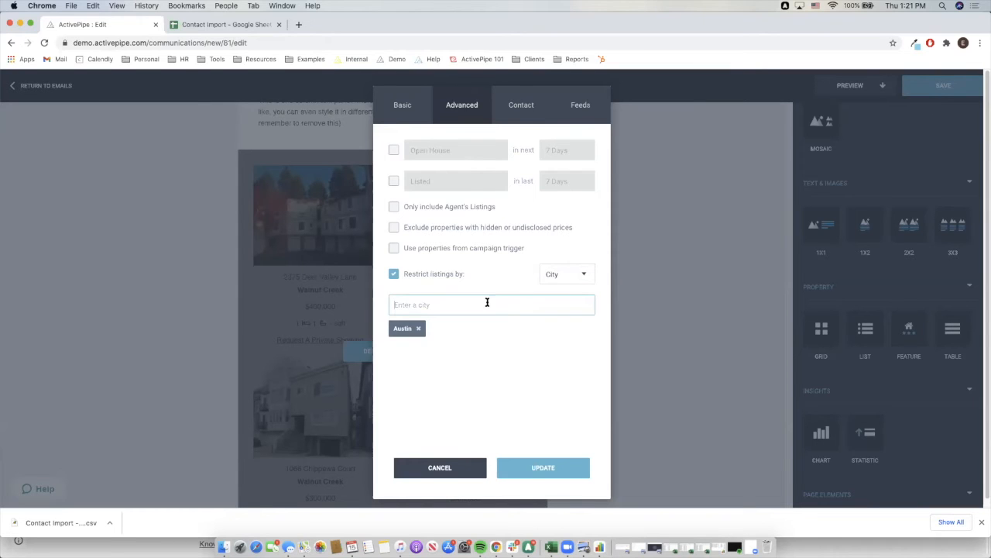
{"action": "type", "text": "Round Rock"}
{"action": "key", "text": "Return"}
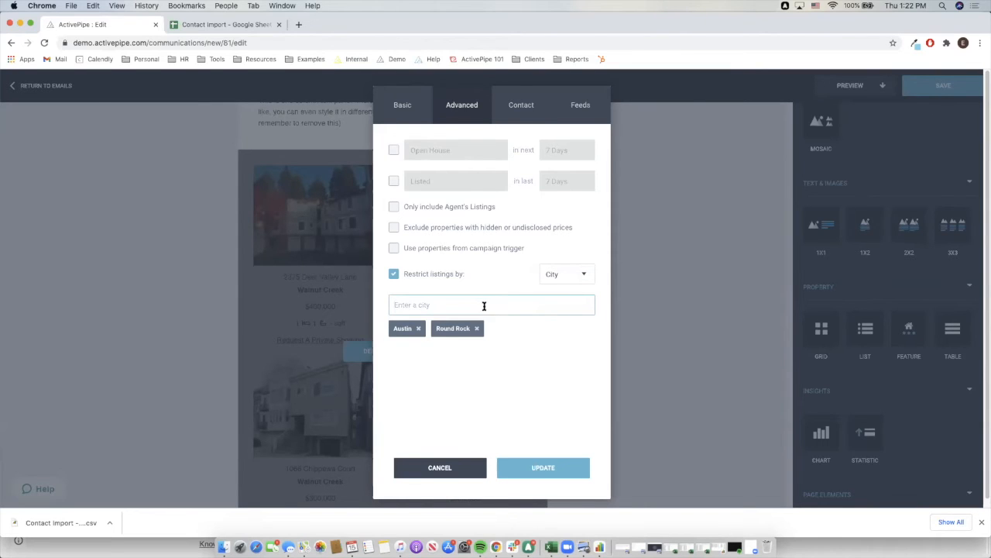
Step: Remove both cities from the listing restriction and cancel the property feed criteria changes
{"action": "left_click", "coordinate": [477, 329]}
{"action": "left_click", "coordinate": [421, 328]}
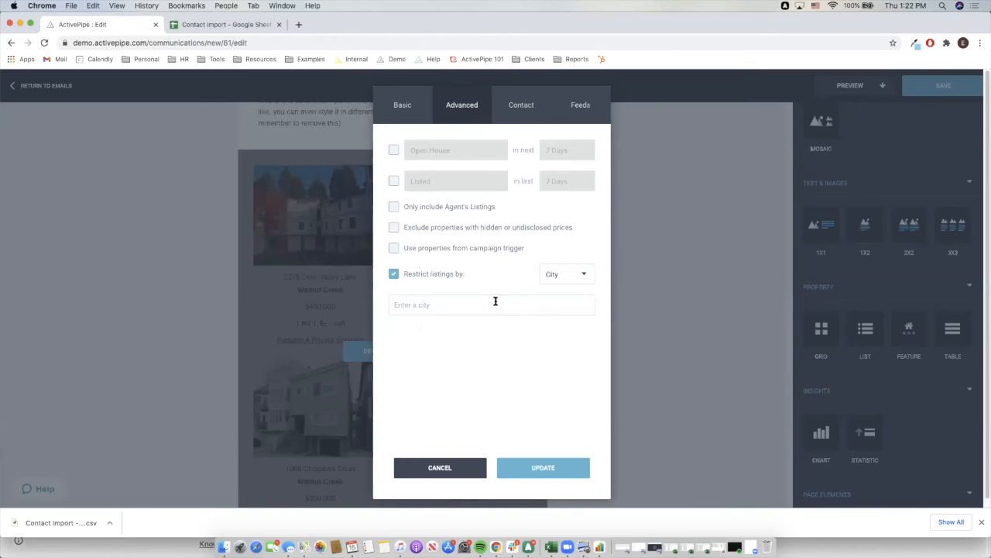
{"action": "left_click", "coordinate": [551, 279]}
{"action": "left_click", "coordinate": [563, 284]}
{"action": "left_click", "coordinate": [438, 468]}
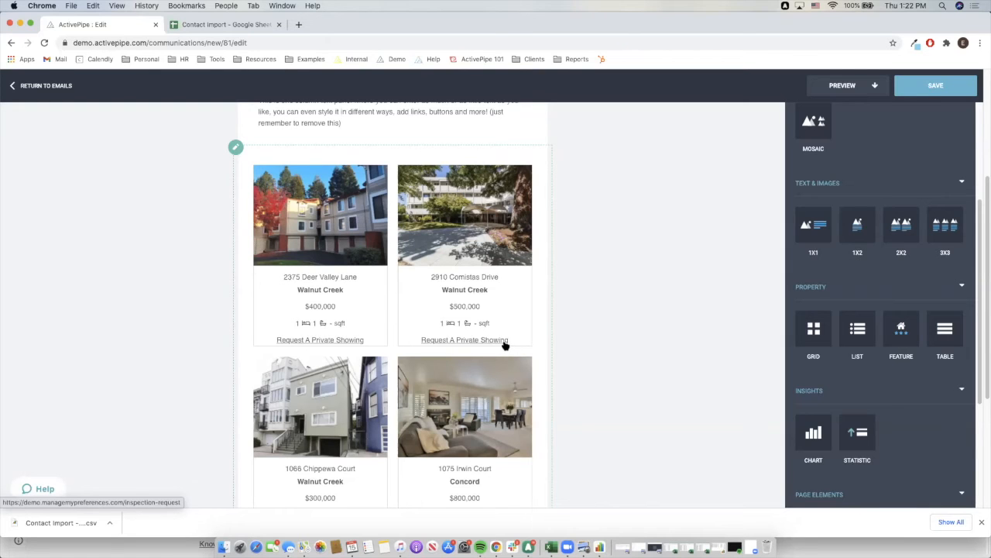
Step: Leave the email editor and open the list of campaigns
{"action": "left_click", "coordinate": [67, 88]}
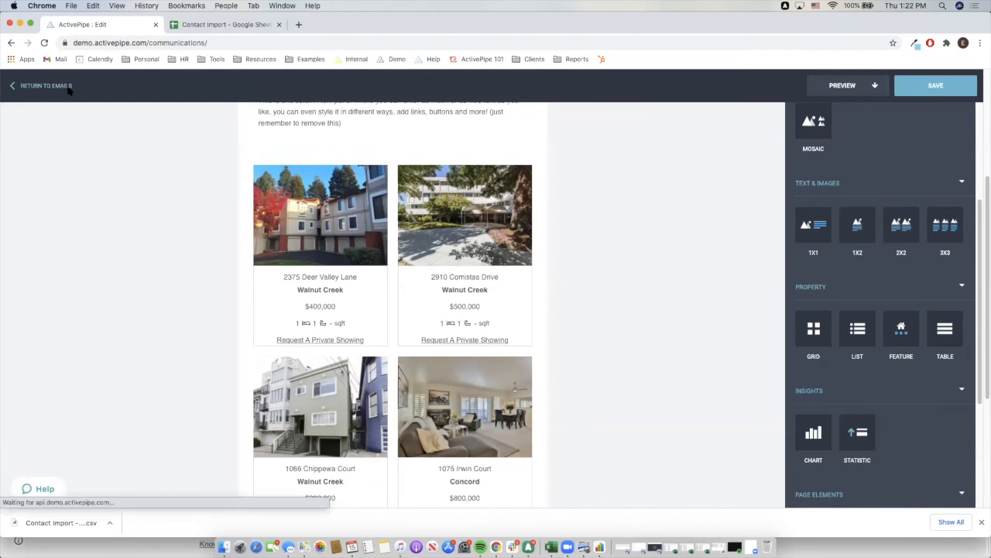
{"action": "left_click", "coordinate": [547, 311]}
{"action": "mouse_move", "coordinate": [33, 210]}
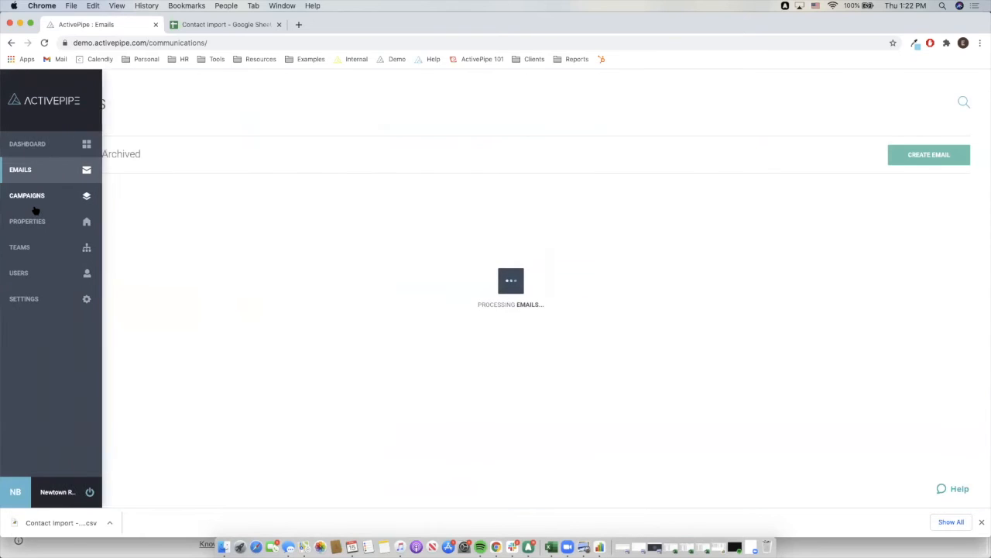
{"action": "left_click", "coordinate": [34, 203]}
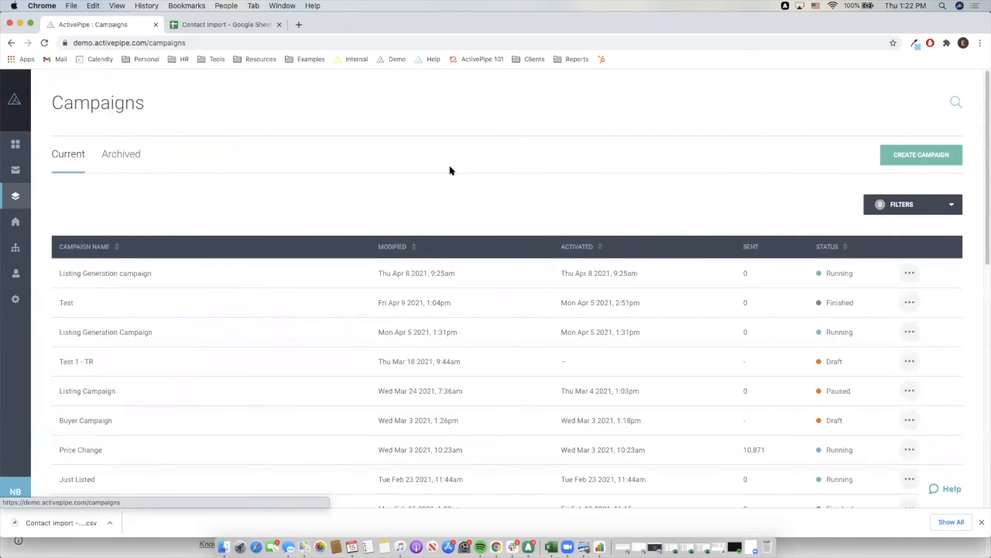
Step: Create a campaign named Test in the Newtown account and view its default modules
{"action": "left_click", "coordinate": [931, 156]}
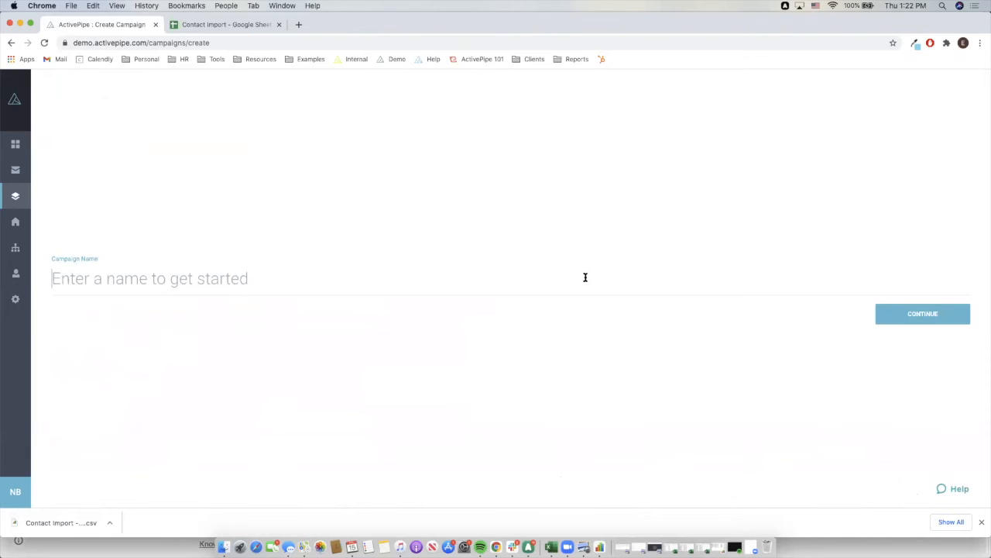
{"action": "type", "text": "Test"}
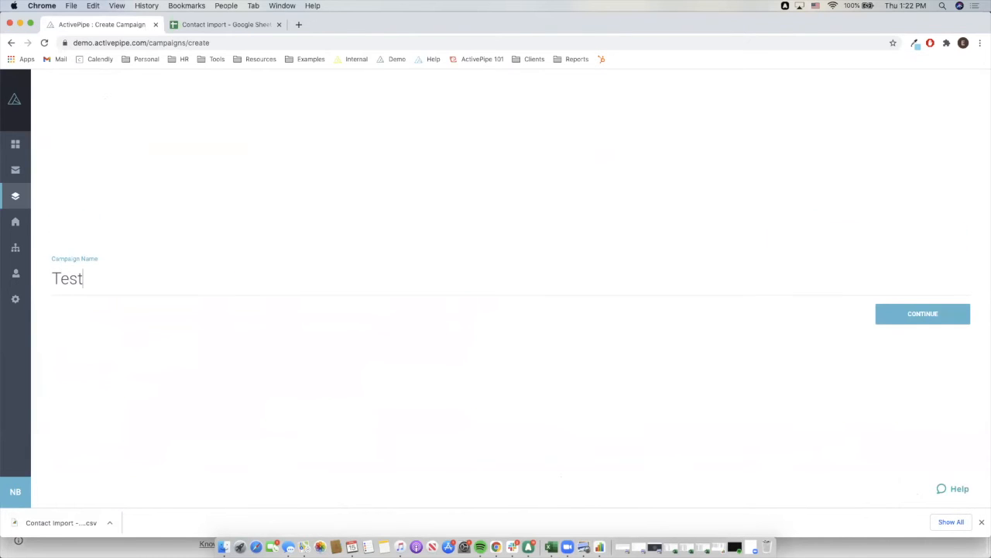
{"action": "key", "text": "Return"}
{"action": "scroll", "coordinate": [586, 323], "scroll_direction": "down", "scroll_amount": 1}
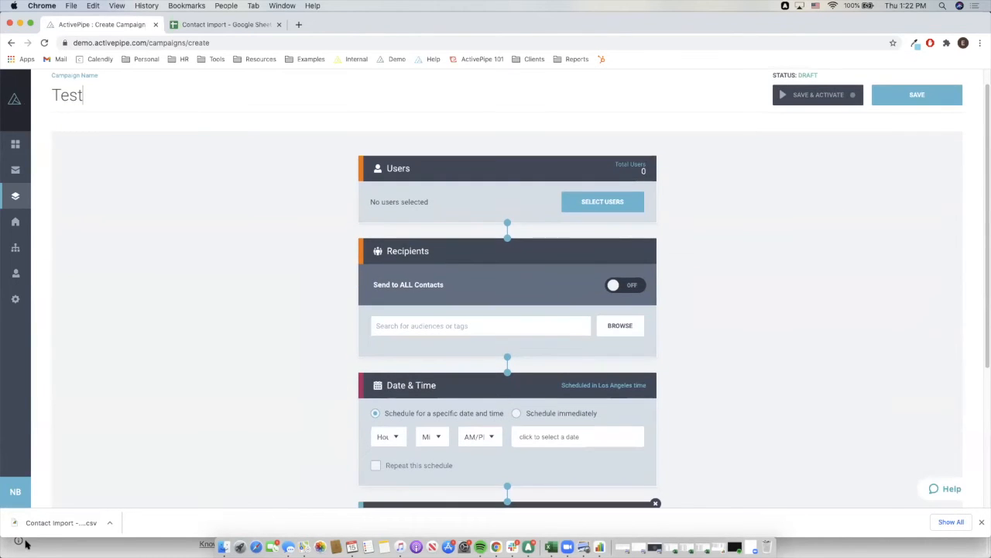
Step: Leave the unsaved campaign and switch from the Newtown account to the individual agent's account
{"action": "left_click", "coordinate": [24, 485]}
{"action": "left_click", "coordinate": [98, 402]}
{"action": "left_click", "coordinate": [560, 310]}
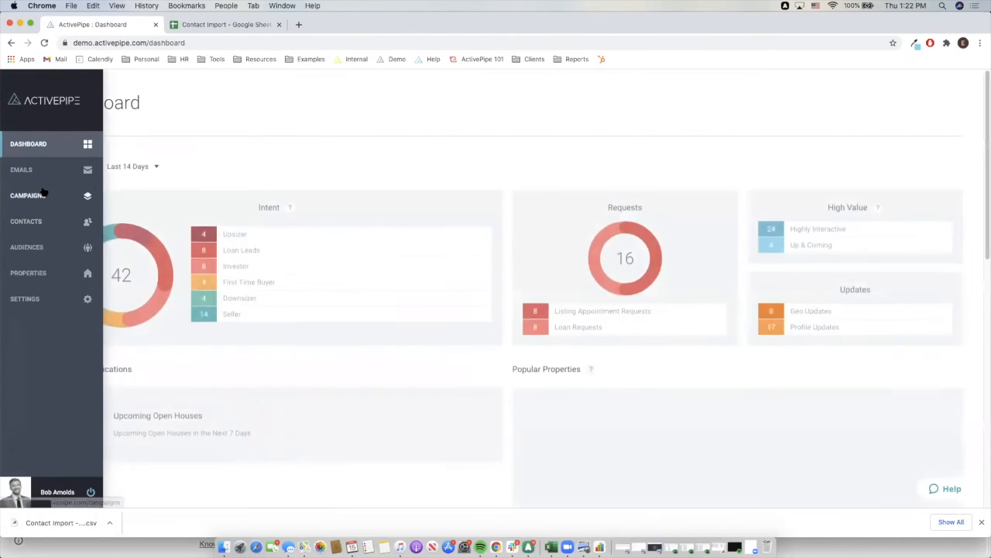
Step: Create a campaign named test in the agent's account and set it to send to all contacts
{"action": "left_click", "coordinate": [43, 194]}
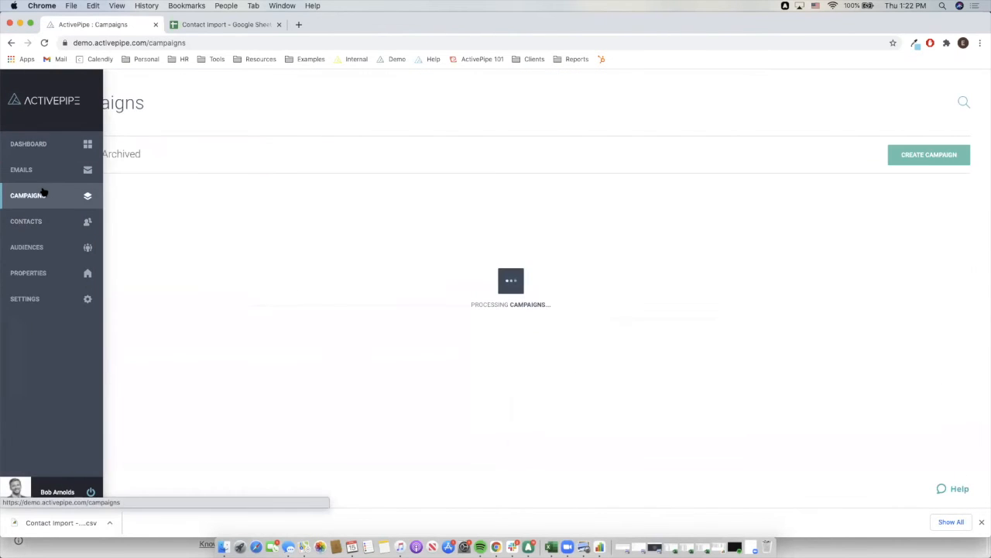
{"action": "left_click", "coordinate": [917, 155]}
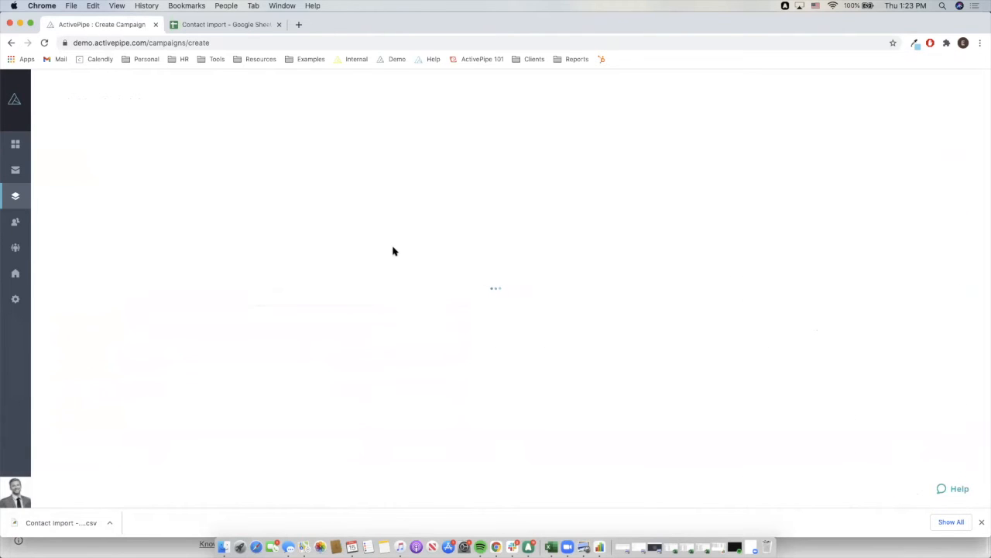
{"action": "type", "text": "test"}
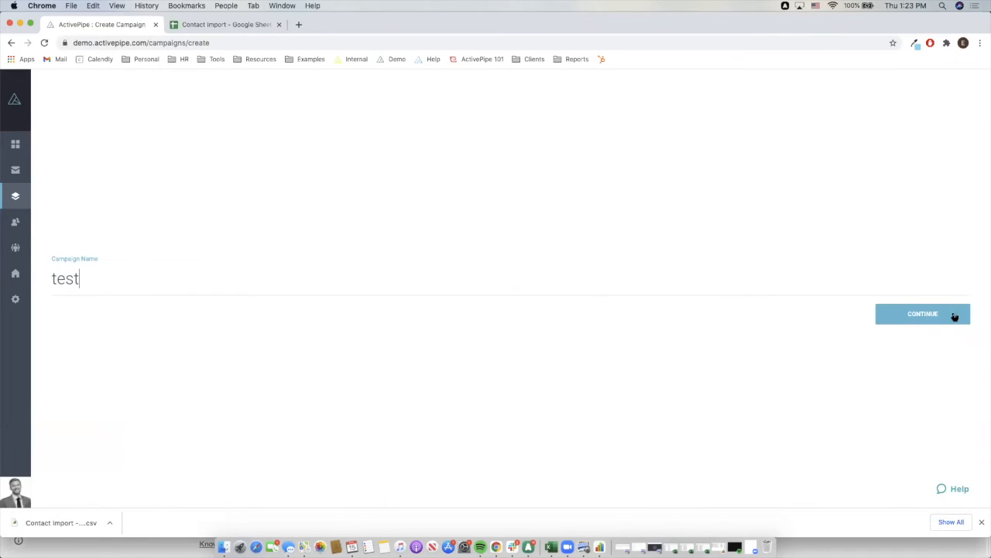
{"action": "left_click", "coordinate": [955, 317]}
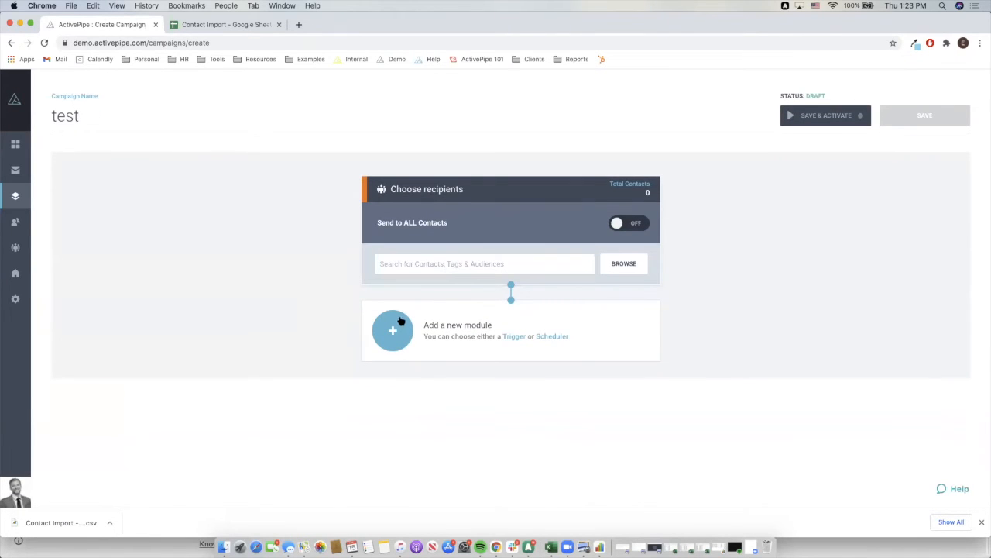
{"action": "left_click", "coordinate": [621, 224]}
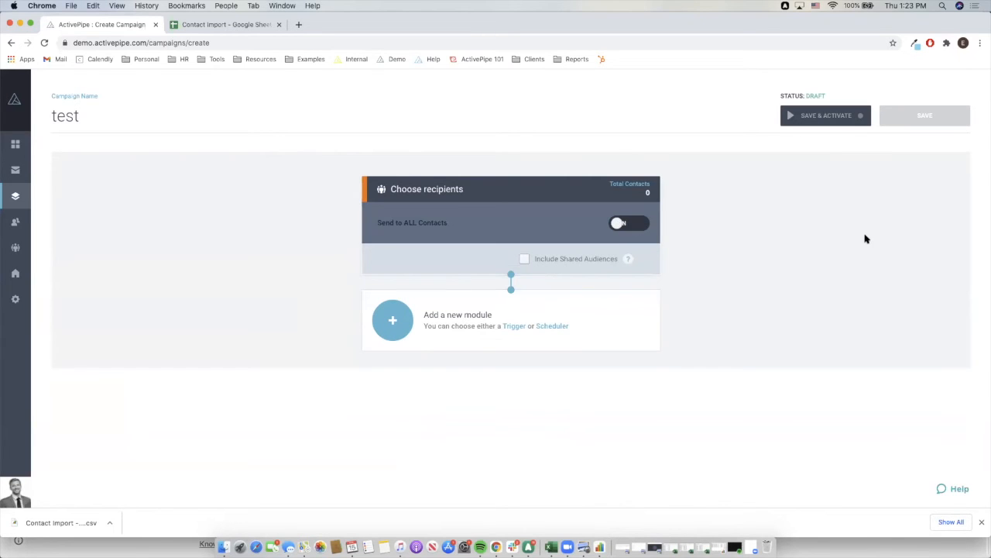
Step: Add a Date & Time scheduler to the campaign, followed by an If Attribute condition
{"action": "left_click", "coordinate": [393, 321]}
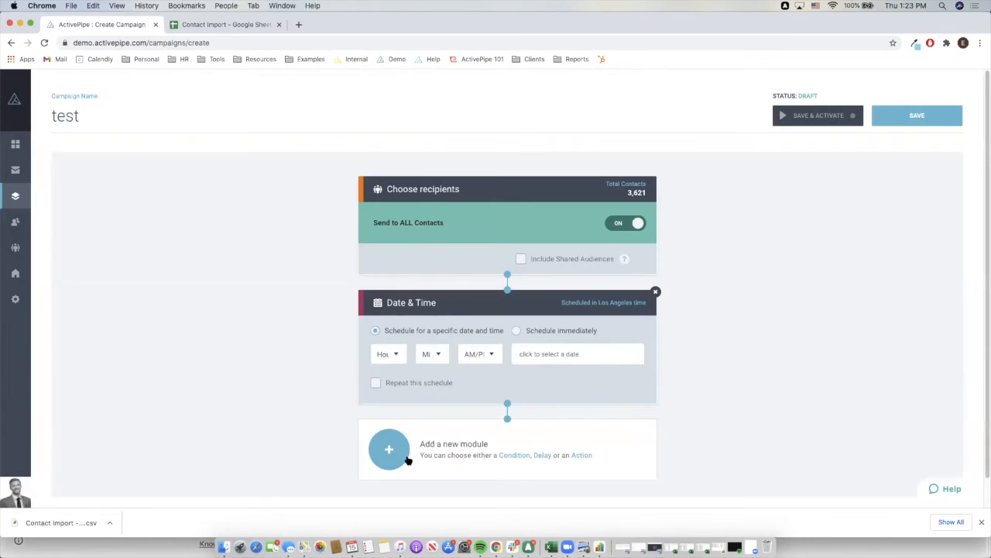
{"action": "left_click", "coordinate": [403, 453]}
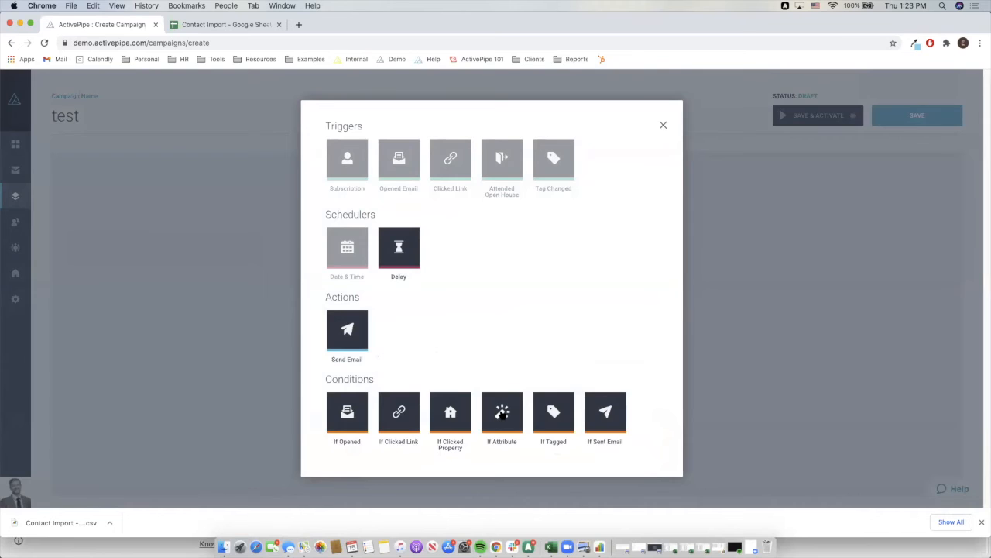
{"action": "left_click", "coordinate": [503, 414]}
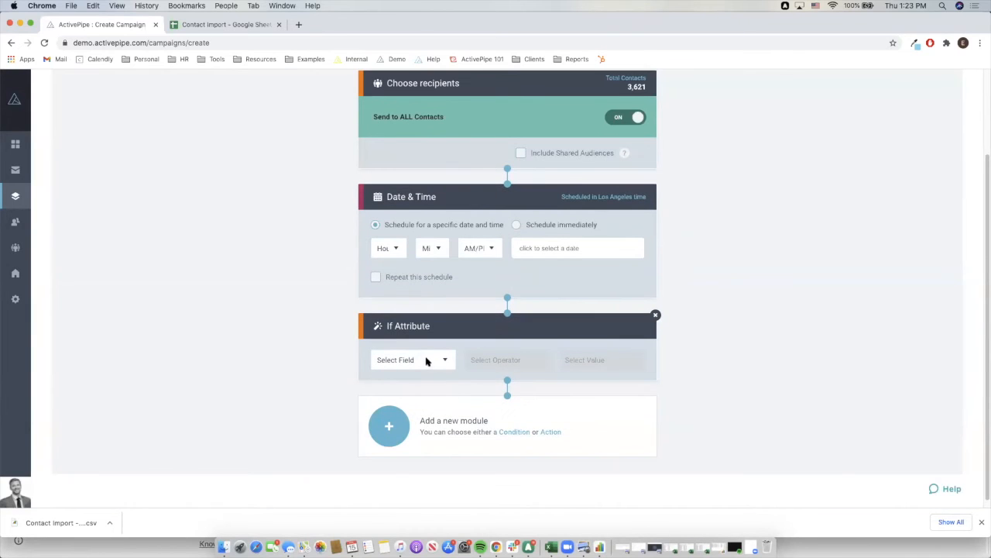
Step: Set the attribute condition to City is equal to Round Rock and add a Send Email action below it
{"action": "left_click", "coordinate": [427, 362]}
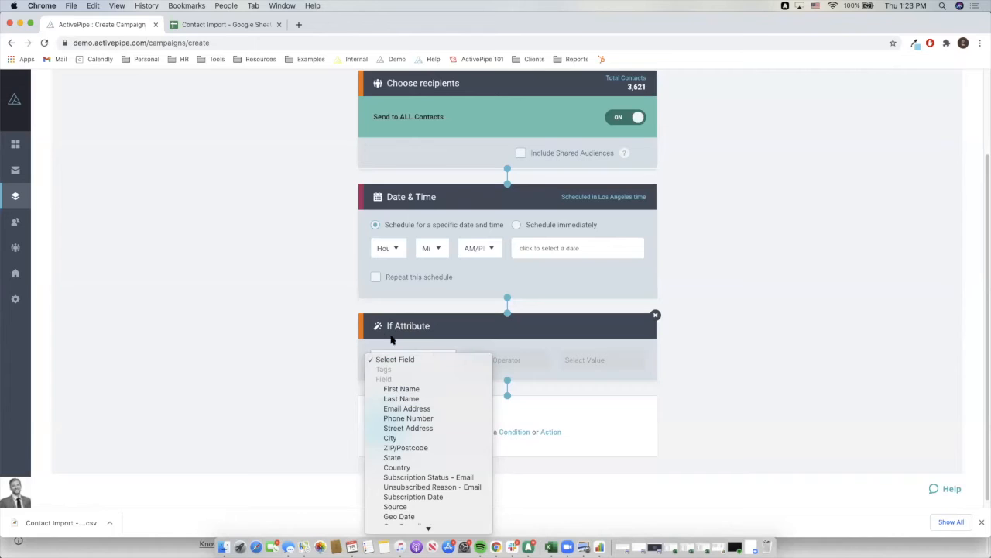
{"action": "left_click", "coordinate": [440, 439]}
{"action": "left_click", "coordinate": [497, 367]}
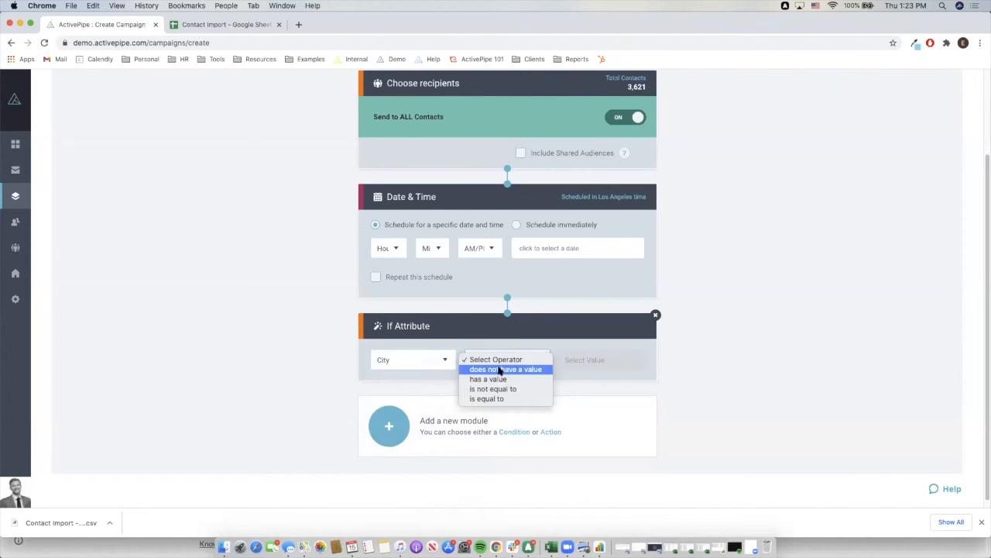
{"action": "left_click", "coordinate": [592, 365]}
{"action": "left_click", "coordinate": [595, 359]}
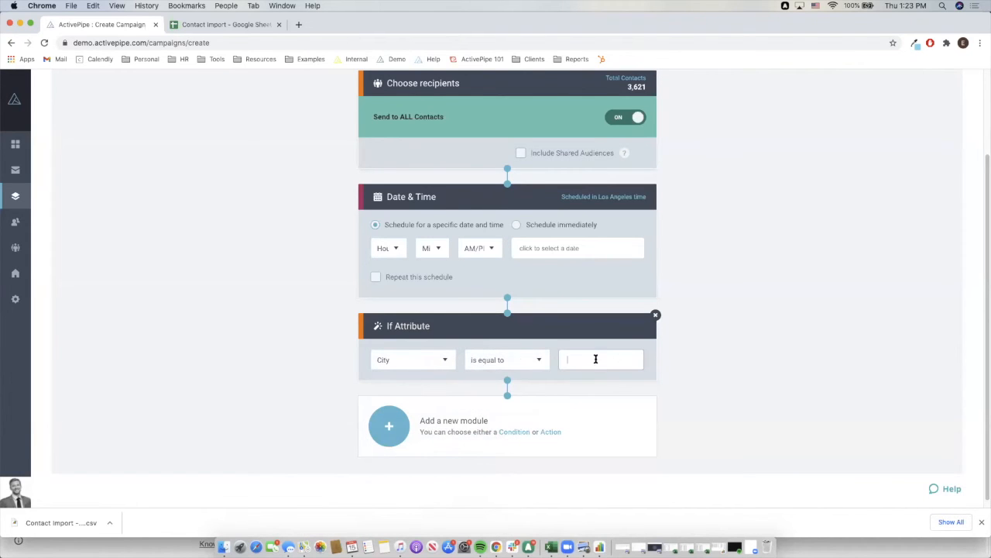
{"action": "type", "text": "Round Rock"}
{"action": "left_click", "coordinate": [390, 425]}
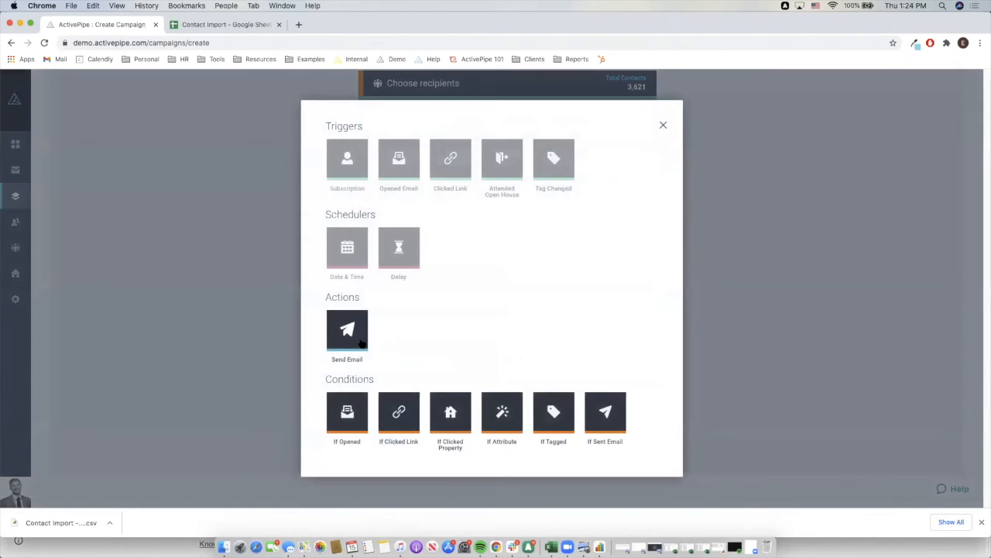
{"action": "left_click", "coordinate": [360, 344]}
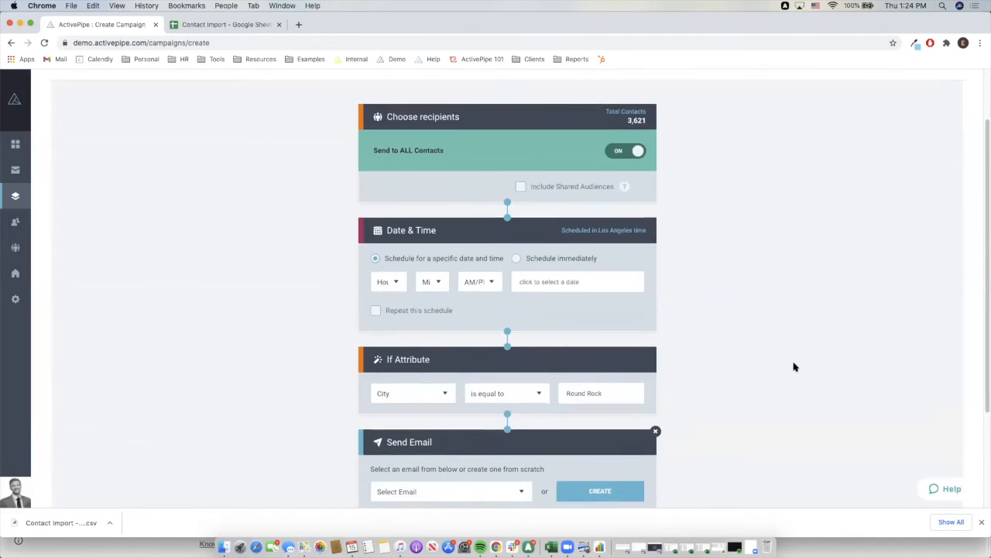
Step: Switch the campaign's Date & Time scheduler to Schedule immediately
{"action": "scroll", "coordinate": [794, 366], "scroll_direction": "up", "scroll_amount": 2}
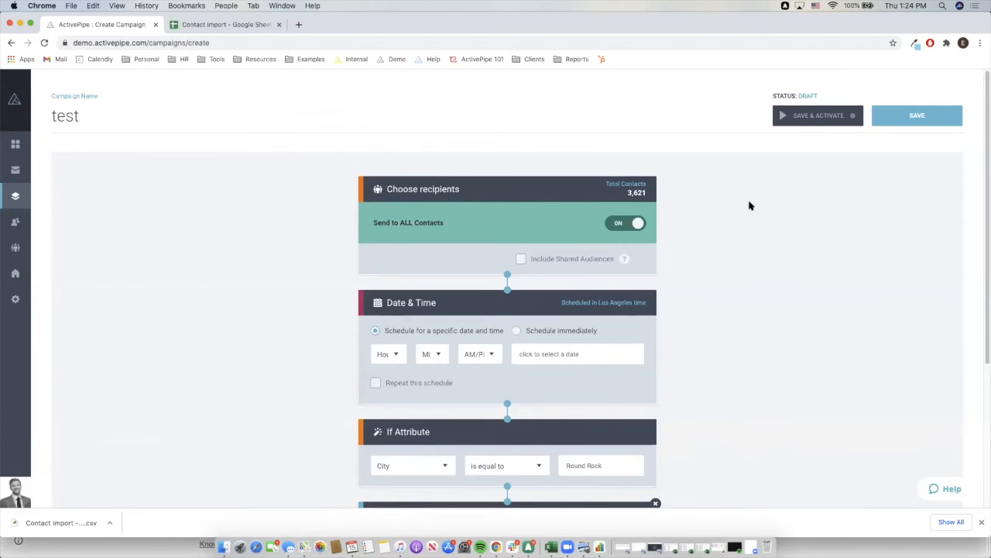
{"action": "scroll", "coordinate": [356, 255], "scroll_direction": "down", "scroll_amount": 2}
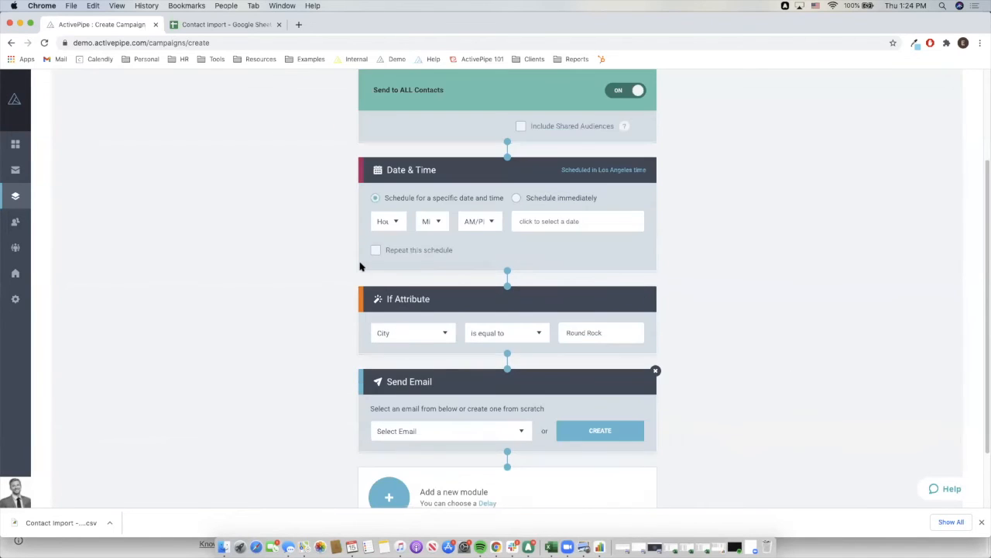
{"action": "scroll", "coordinate": [359, 266], "scroll_direction": "up", "scroll_amount": 2}
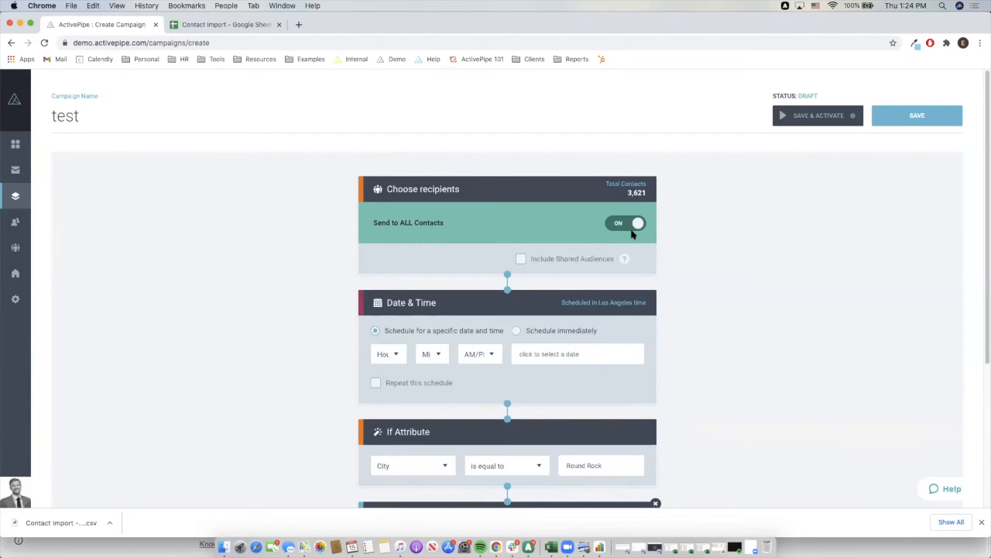
{"action": "scroll", "coordinate": [584, 253], "scroll_direction": "down", "scroll_amount": 1}
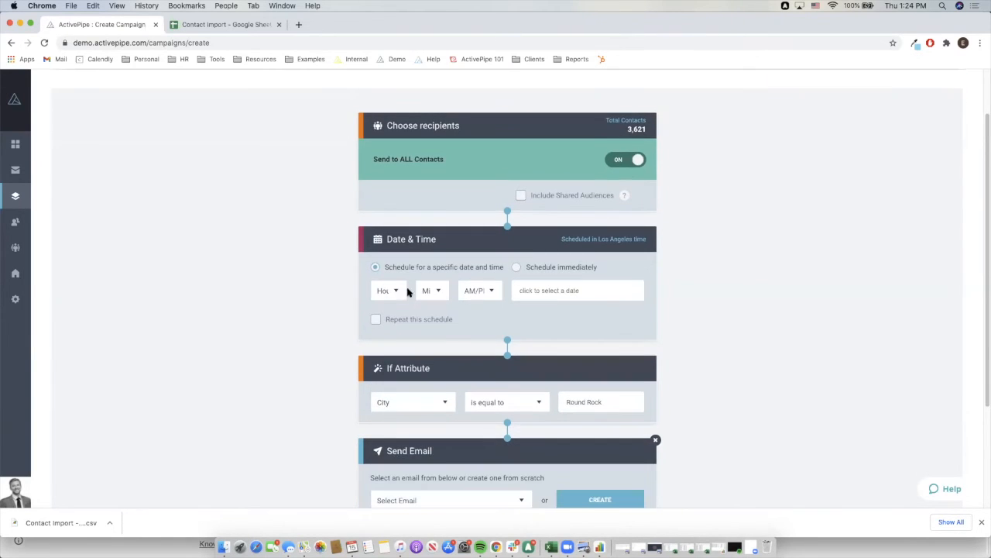
{"action": "left_click", "coordinate": [533, 269]}
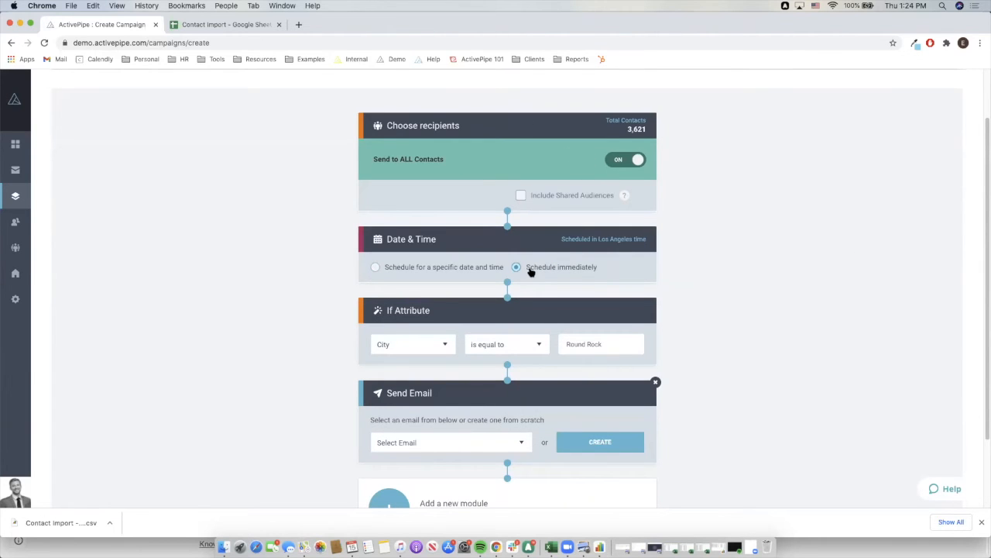
{"action": "scroll", "coordinate": [530, 271], "scroll_direction": "down", "scroll_amount": 2}
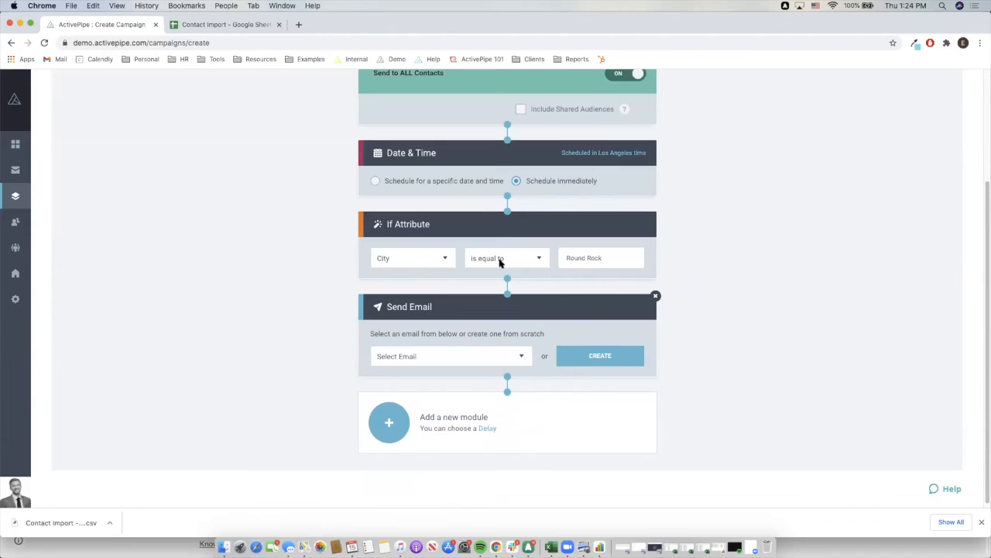
Step: Review the campaign's City condition, the Send Email action and the module types that can follow it
{"action": "left_click", "coordinate": [627, 255]}
{"action": "scroll", "coordinate": [795, 288], "scroll_direction": "up", "scroll_amount": 3}
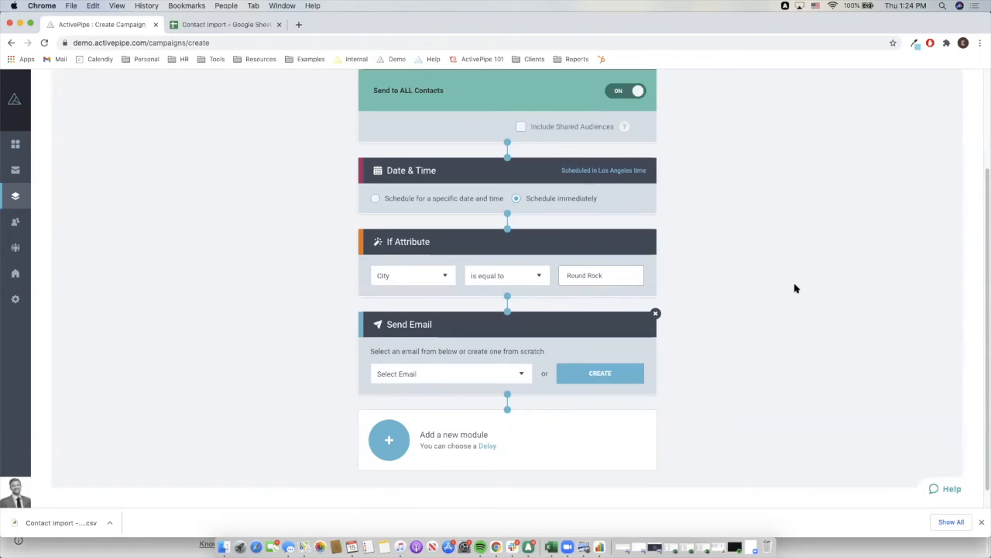
{"action": "scroll", "coordinate": [604, 399], "scroll_direction": "down", "scroll_amount": 3}
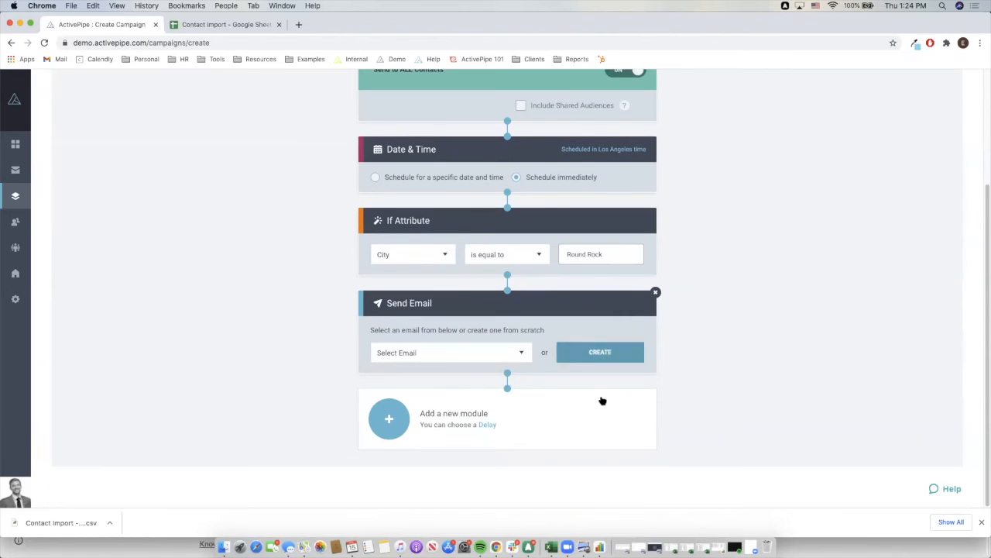
{"action": "left_click", "coordinate": [389, 422]}
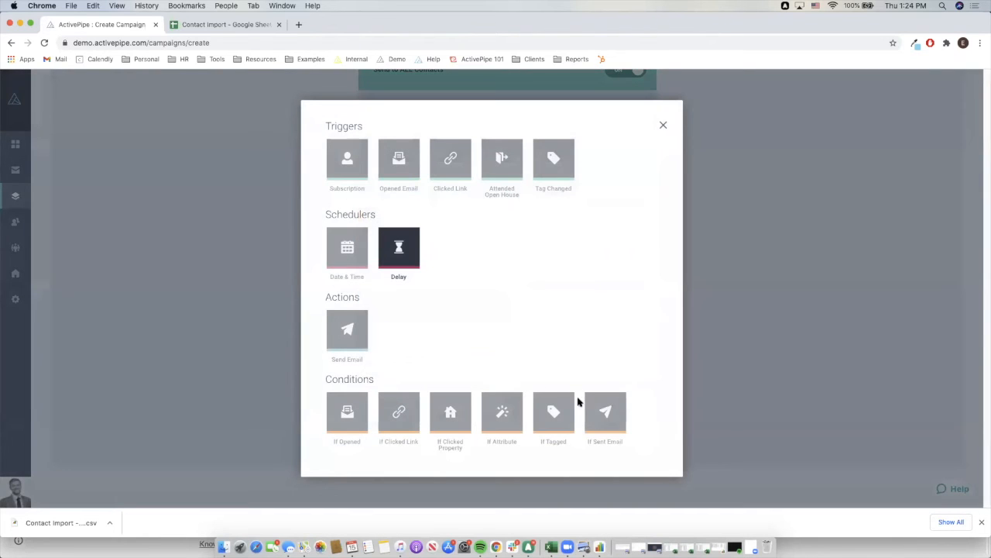
{"action": "left_click", "coordinate": [664, 126]}
{"action": "scroll", "coordinate": [775, 239], "scroll_direction": "up", "scroll_amount": 4}
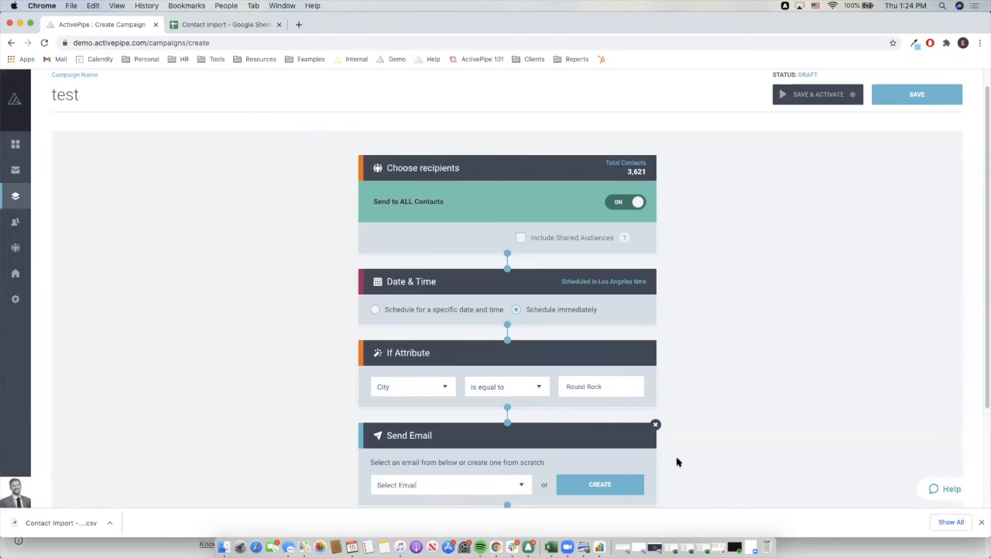
{"action": "scroll", "coordinate": [676, 457], "scroll_direction": "down", "scroll_amount": 1}
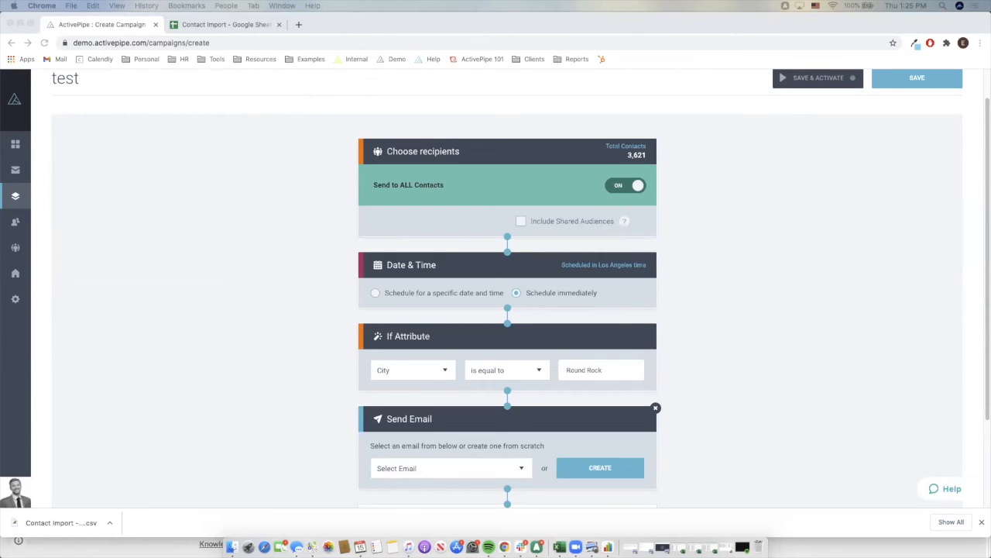
Step: Leave the unsaved campaign and create an email named test from the Newtown Blank Canvas template
{"action": "left_click", "coordinate": [23, 169]}
{"action": "left_click", "coordinate": [551, 313]}
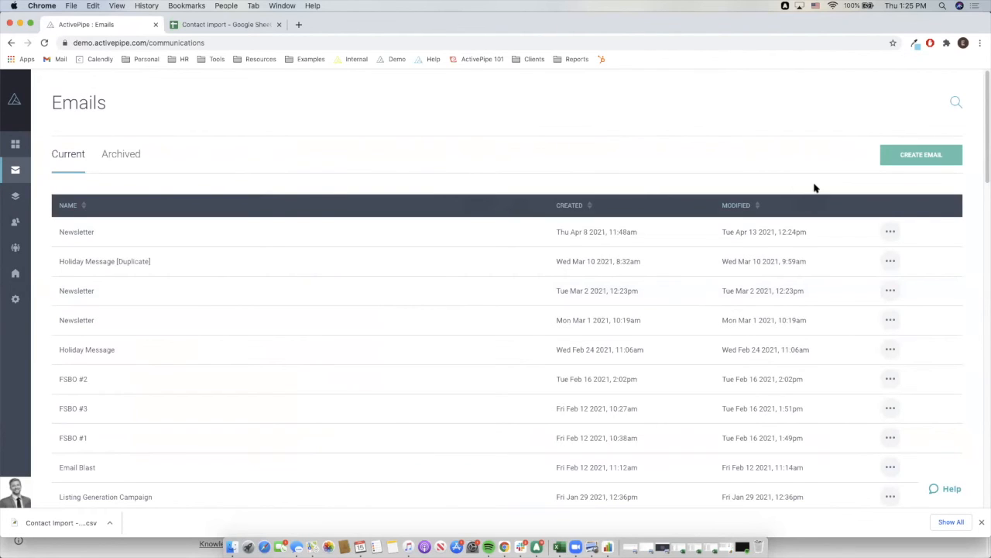
{"action": "left_click", "coordinate": [899, 164]}
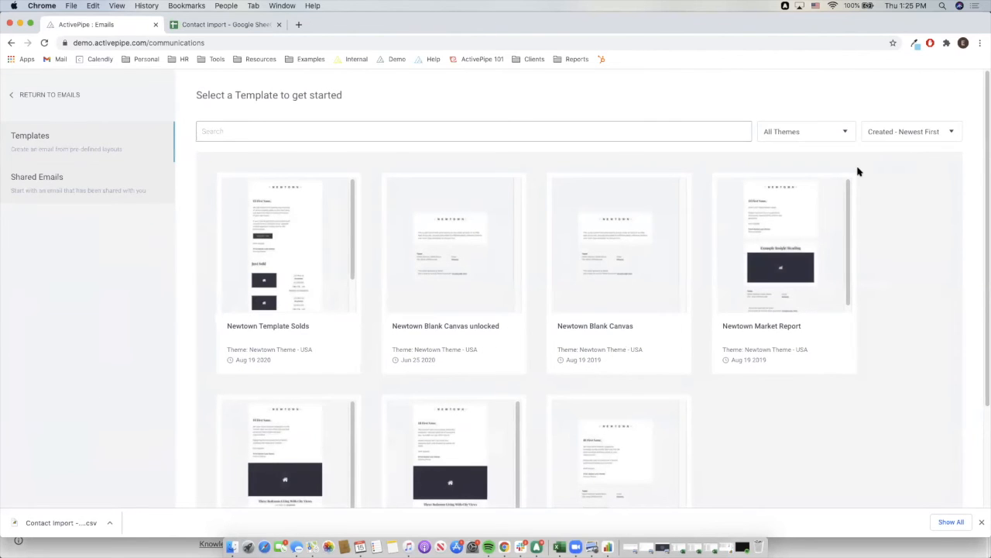
{"action": "left_click", "coordinate": [654, 247]}
{"action": "type", "text": "test"}
{"action": "left_click", "coordinate": [799, 328]}
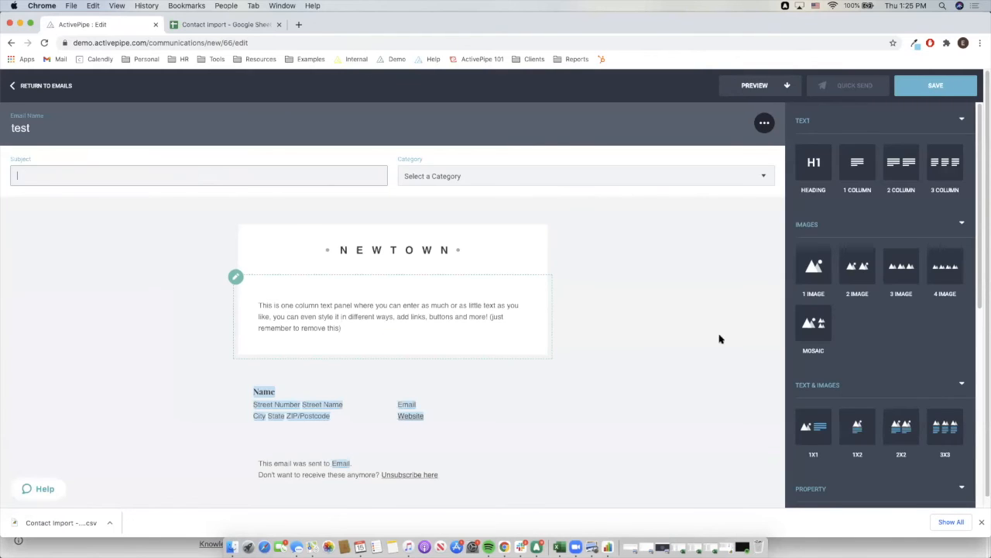
Step: Add a Feature property block below the text panel and turn on its property feed
{"action": "scroll", "coordinate": [851, 389], "scroll_direction": "down", "scroll_amount": 4}
{"action": "left_click_drag", "start_coordinate": [901, 369], "coordinate": [558, 349]}
{"action": "scroll", "coordinate": [557, 349], "scroll_direction": "down", "scroll_amount": 3}
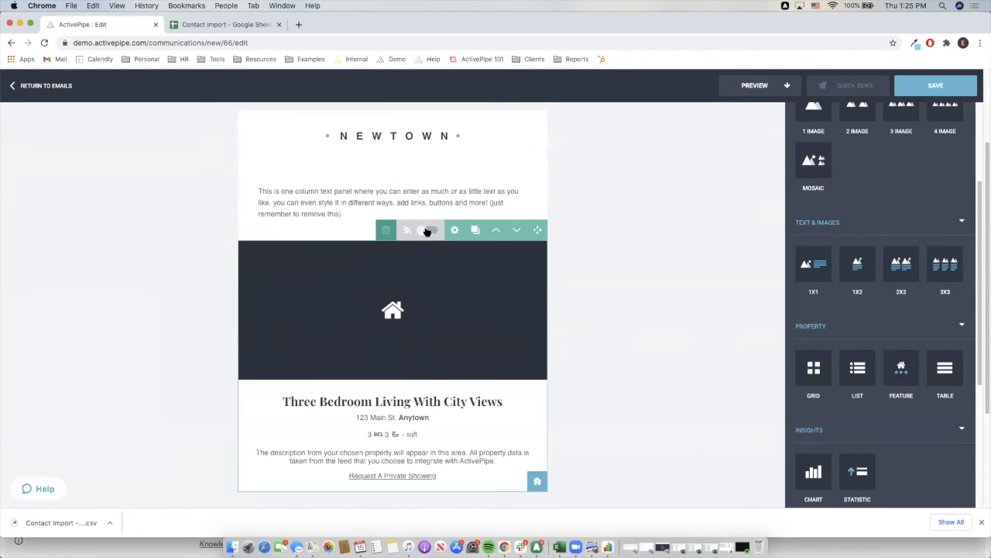
{"action": "left_click", "coordinate": [426, 234]}
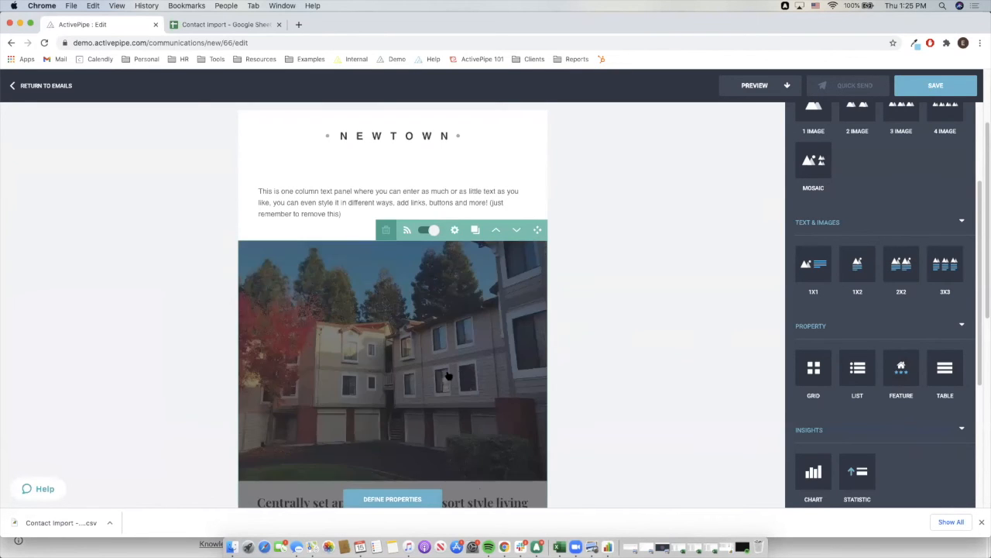
{"action": "scroll", "coordinate": [458, 373], "scroll_direction": "down", "scroll_amount": 2}
{"action": "scroll", "coordinate": [458, 372], "scroll_direction": "up", "scroll_amount": 3}
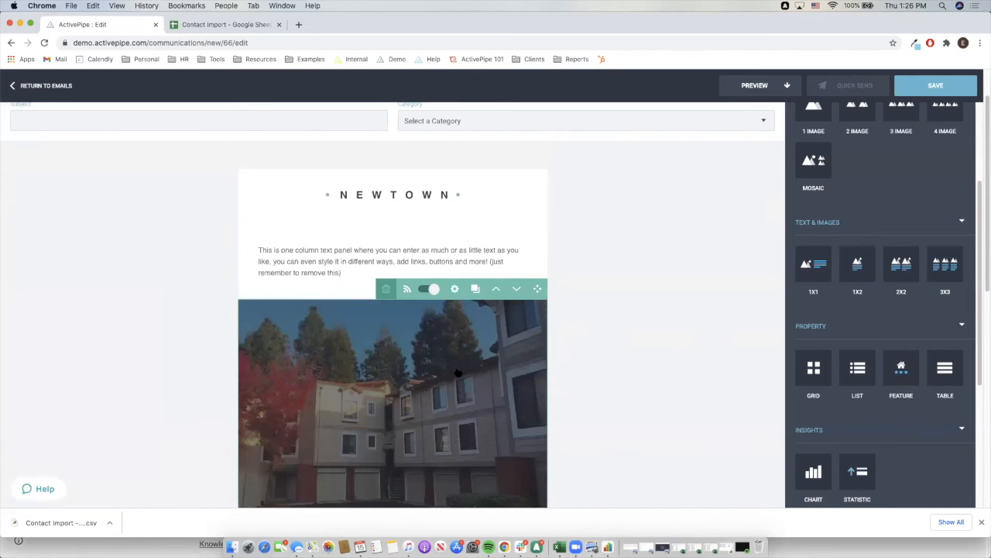
Step: Turn off the Feature block's property feed and look over its editable image, headline, address and description
{"action": "left_click", "coordinate": [431, 291]}
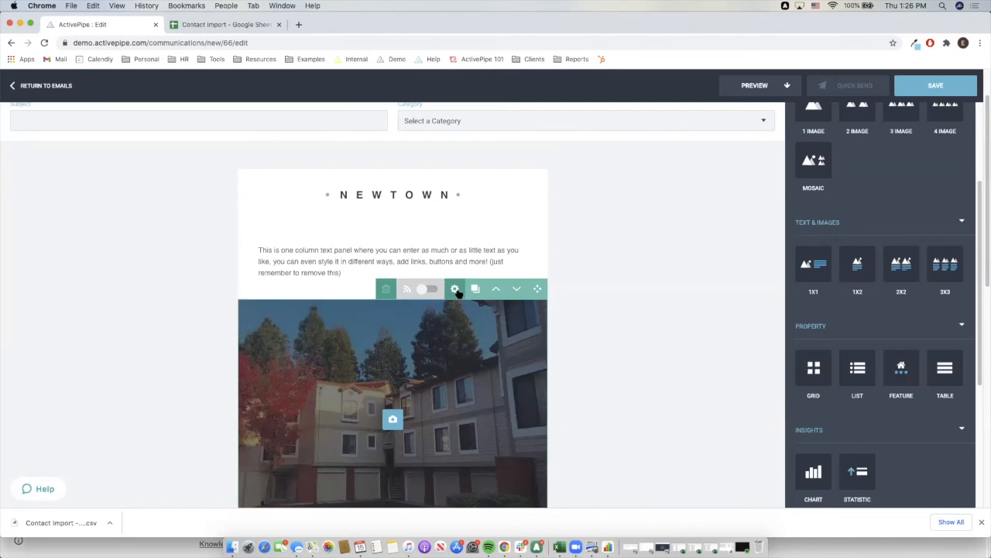
{"action": "scroll", "coordinate": [454, 324], "scroll_direction": "down", "scroll_amount": 3}
{"action": "scroll", "coordinate": [454, 309], "scroll_direction": "up", "scroll_amount": 3}
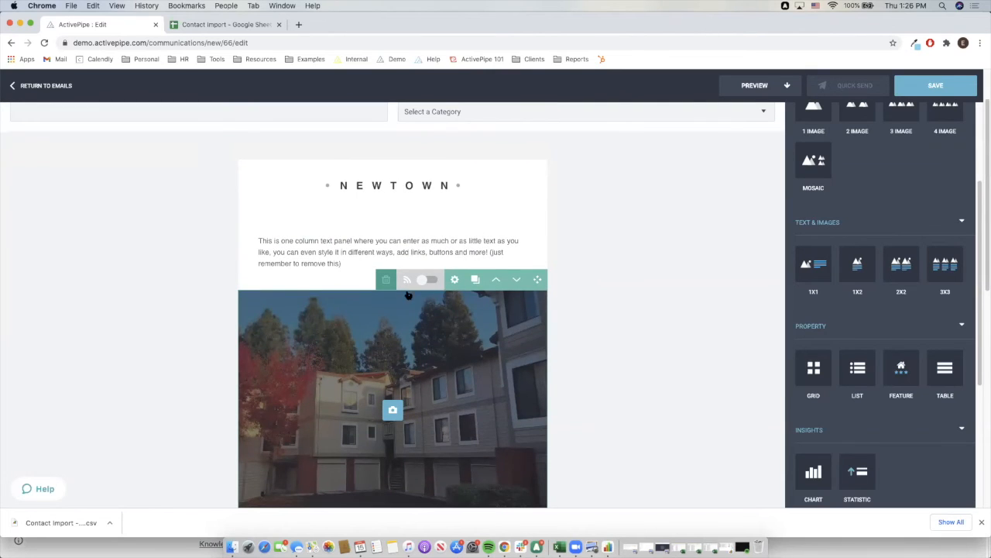
{"action": "scroll", "coordinate": [462, 381], "scroll_direction": "down", "scroll_amount": 3}
{"action": "scroll", "coordinate": [460, 378], "scroll_direction": "up", "scroll_amount": 1}
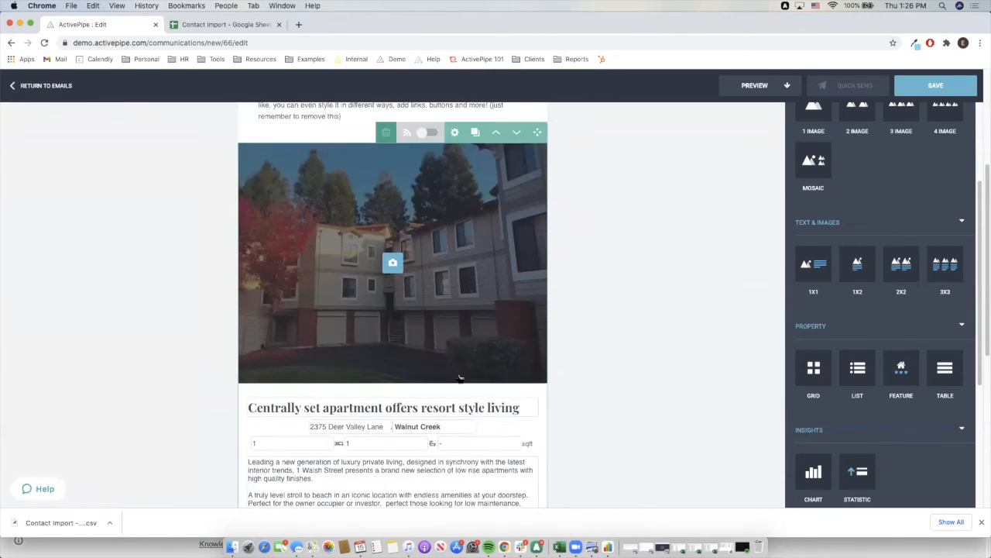
{"action": "scroll", "coordinate": [460, 378], "scroll_direction": "up", "scroll_amount": 1}
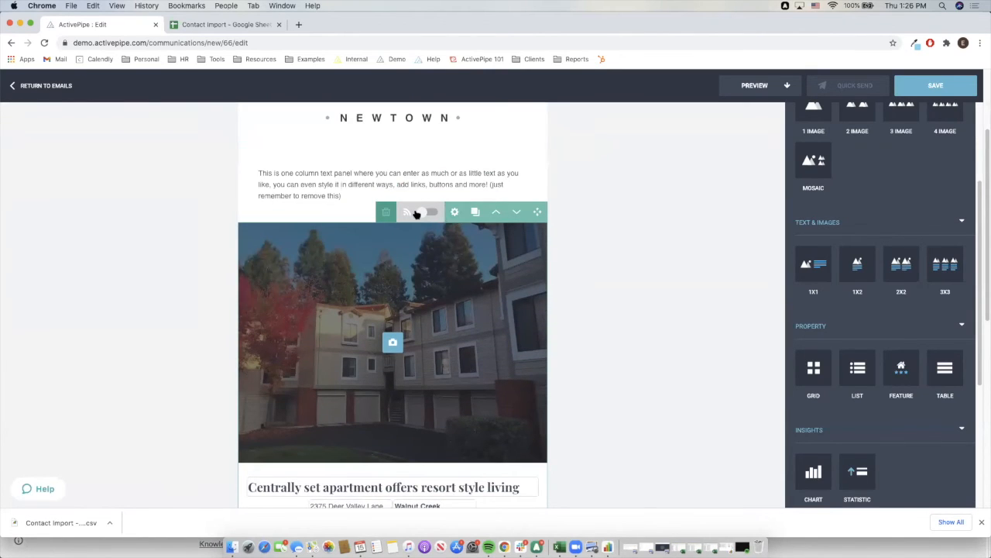
Step: Turn the Feature block's feed on and off again to compare the feed-driven and editable property details
{"action": "left_click", "coordinate": [426, 215]}
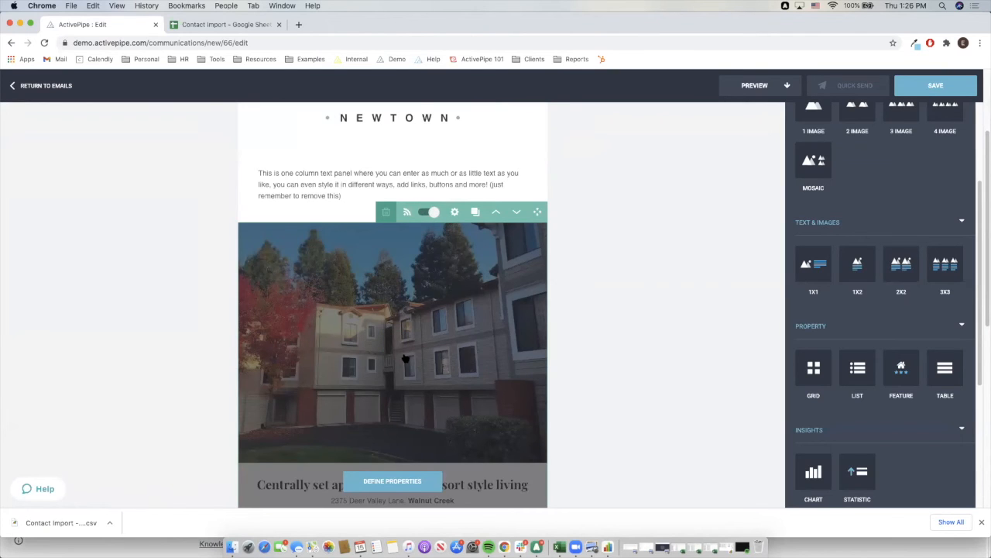
{"action": "scroll", "coordinate": [404, 356], "scroll_direction": "down", "scroll_amount": 3}
{"action": "scroll", "coordinate": [404, 358], "scroll_direction": "up", "scroll_amount": 4}
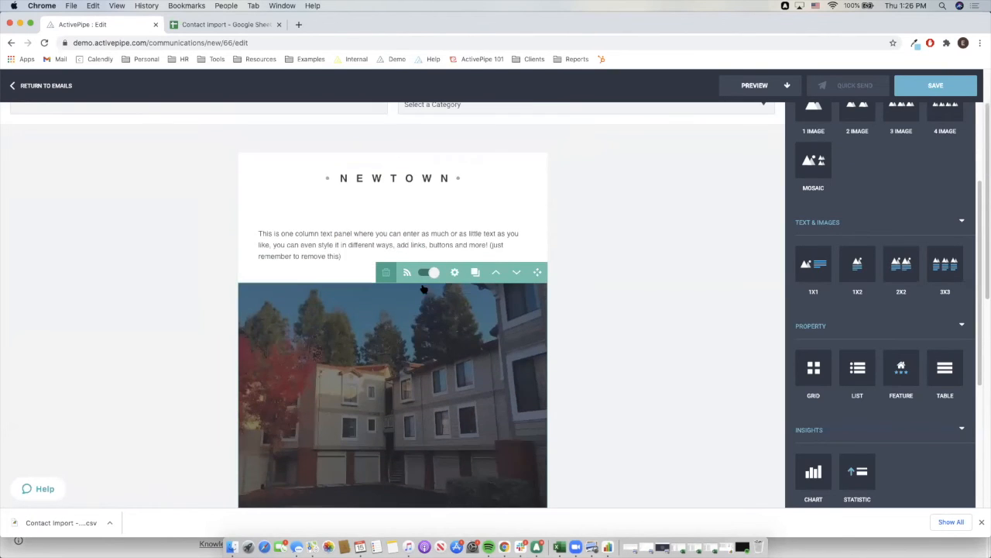
{"action": "left_click", "coordinate": [434, 273]}
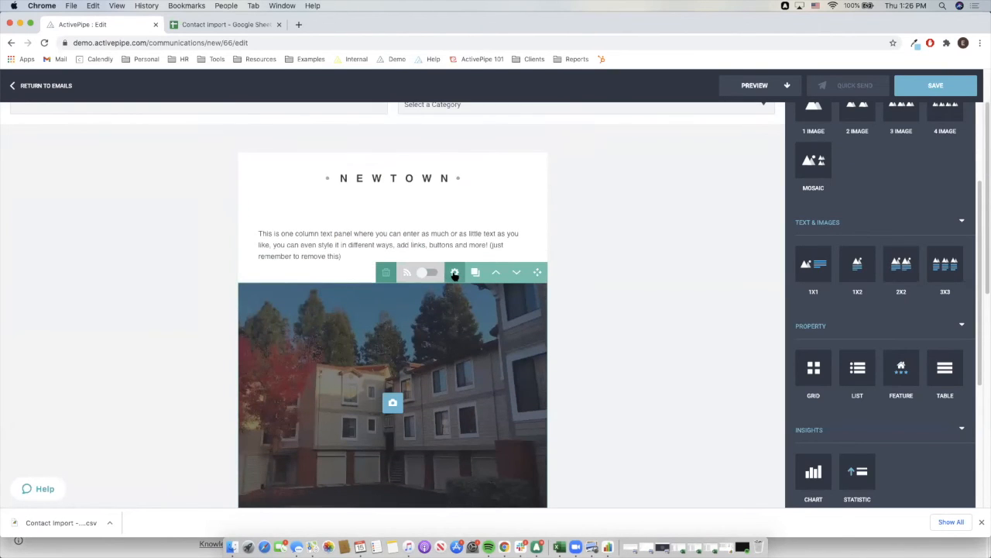
{"action": "scroll", "coordinate": [452, 303], "scroll_direction": "down", "scroll_amount": 3}
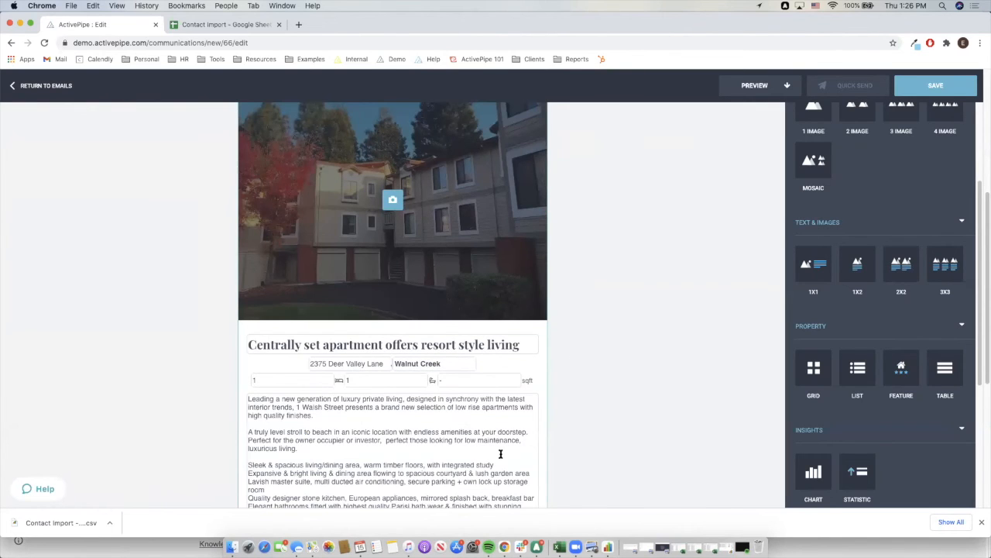
{"action": "scroll", "coordinate": [500, 453], "scroll_direction": "down", "scroll_amount": 1}
{"action": "scroll", "coordinate": [482, 430], "scroll_direction": "up", "scroll_amount": 8}
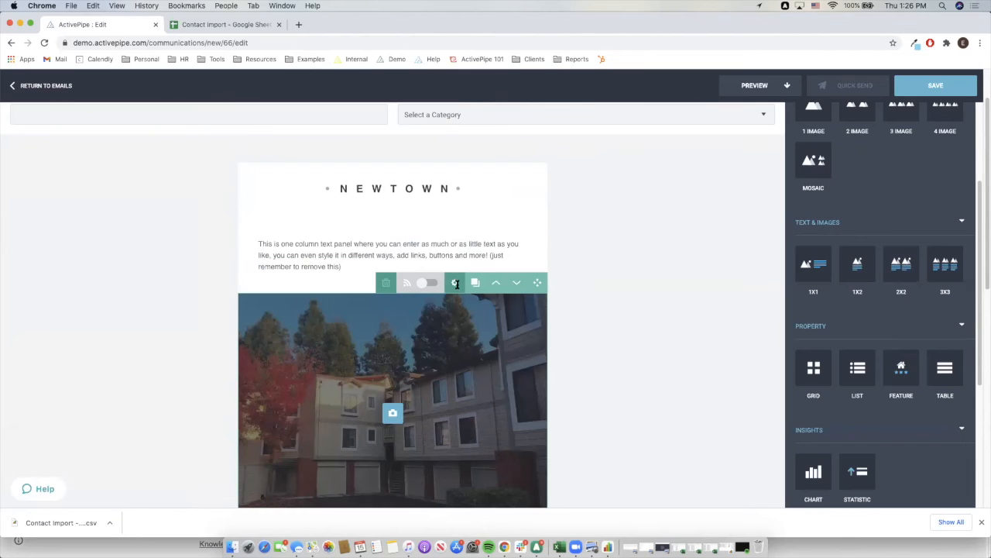
Step: Set the Feature block's background colour to #2dccd3 in its style settings and dismiss the incoming Slack call
{"action": "left_click", "coordinate": [456, 284]}
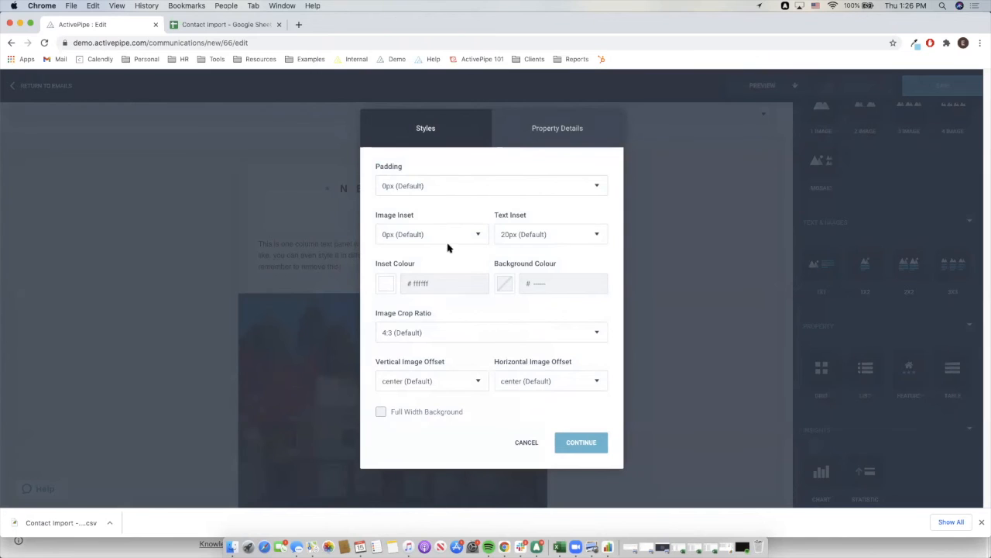
{"action": "left_click", "coordinate": [504, 288]}
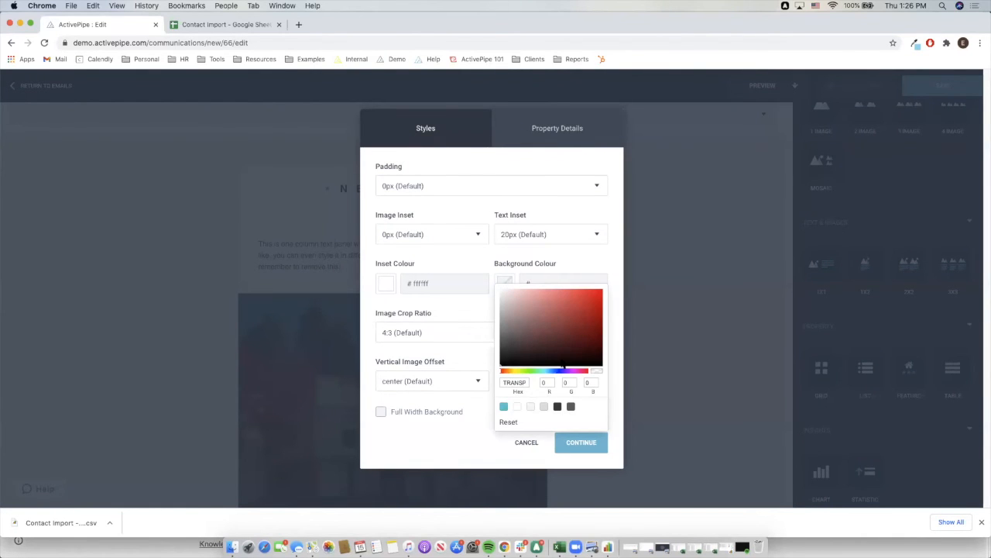
{"action": "left_click", "coordinate": [504, 406]}
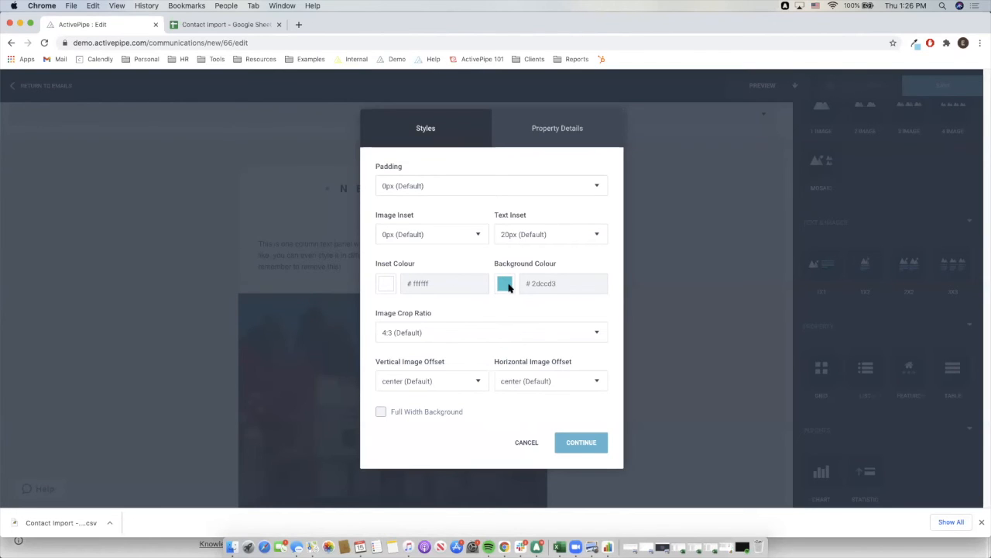
{"action": "left_click_drag", "start_coordinate": [566, 275], "coordinate": [528, 279]}
{"action": "left_click_drag", "start_coordinate": [454, 283], "coordinate": [398, 285]}
{"action": "key", "text": "super+c"}
{"action": "left_click", "coordinate": [459, 307]}
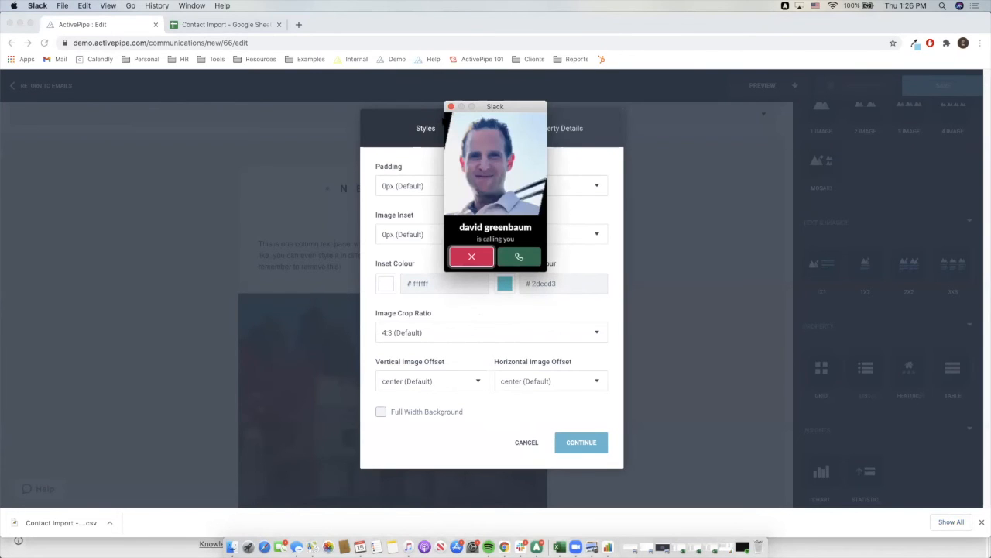
{"action": "left_click", "coordinate": [451, 106]}
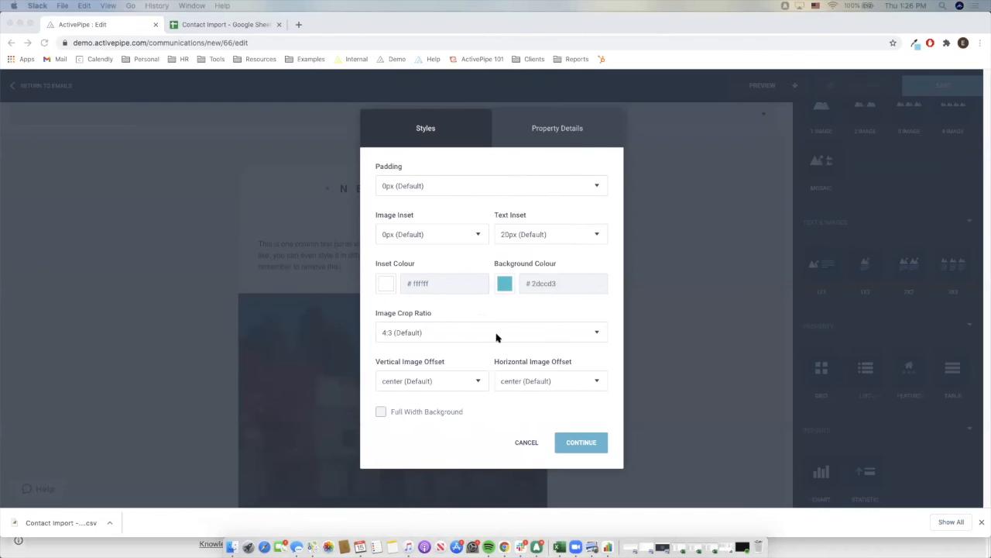
{"action": "left_click", "coordinate": [509, 286]}
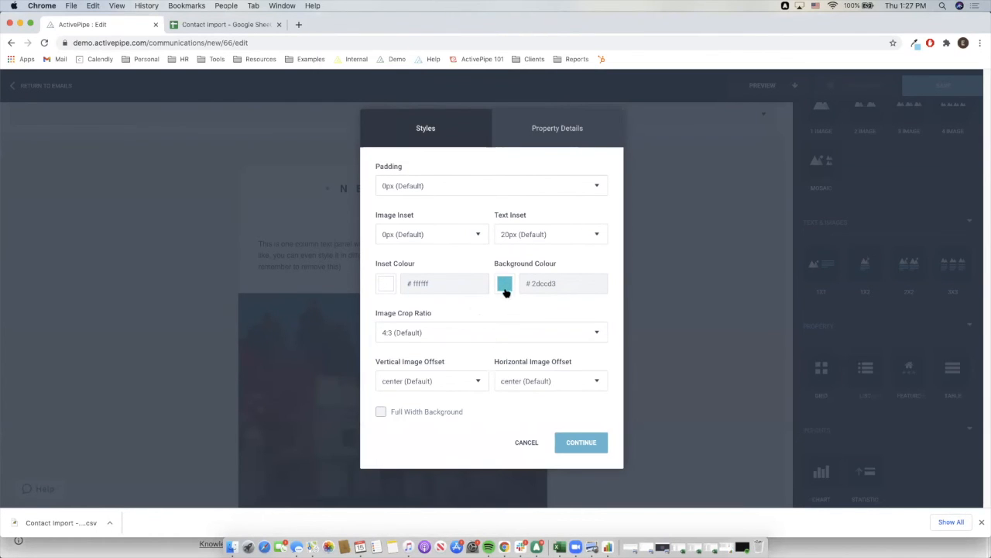
Step: Remove Description from the Feature block's property details layout and apply the settings
{"action": "left_click", "coordinate": [536, 138]}
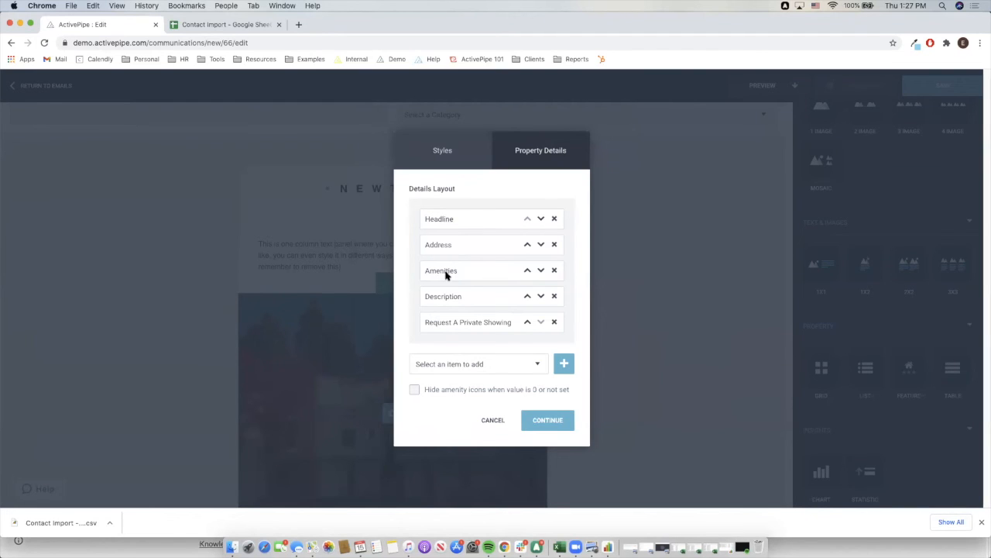
{"action": "left_click", "coordinate": [554, 297]}
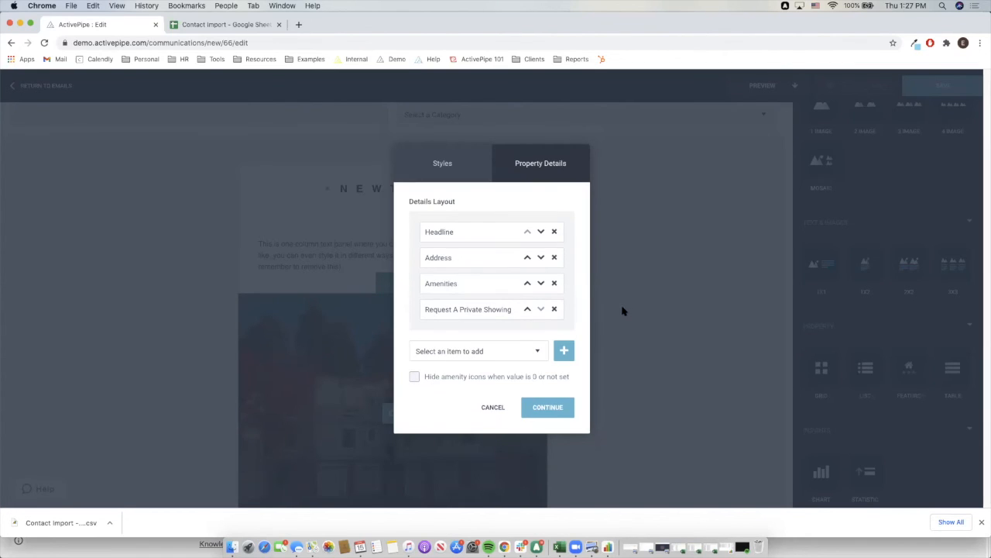
{"action": "left_click", "coordinate": [565, 407]}
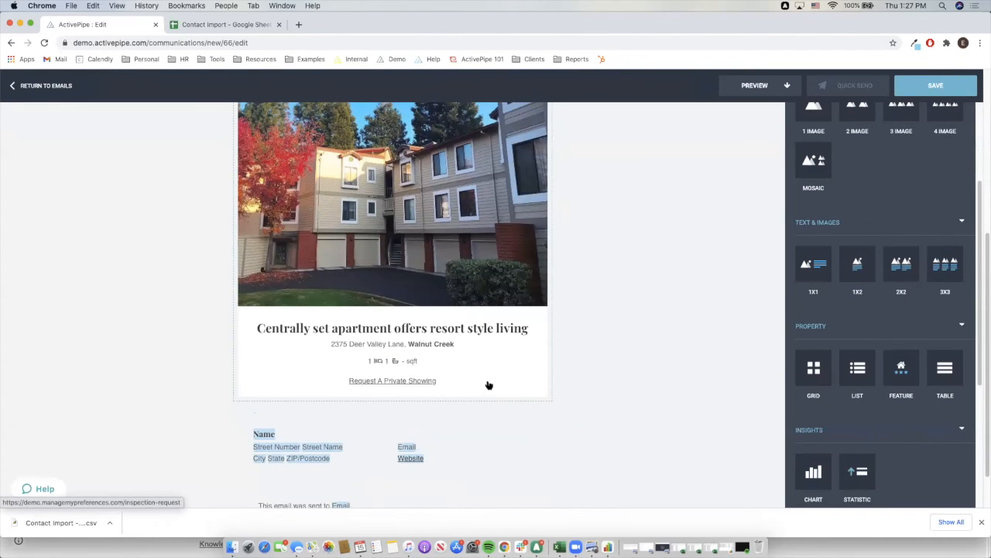
Step: Set the Feature block's inset colour to the same teal as its background and apply the style settings
{"action": "left_click", "coordinate": [489, 385]}
{"action": "scroll", "coordinate": [495, 370], "scroll_direction": "up", "scroll_amount": 3}
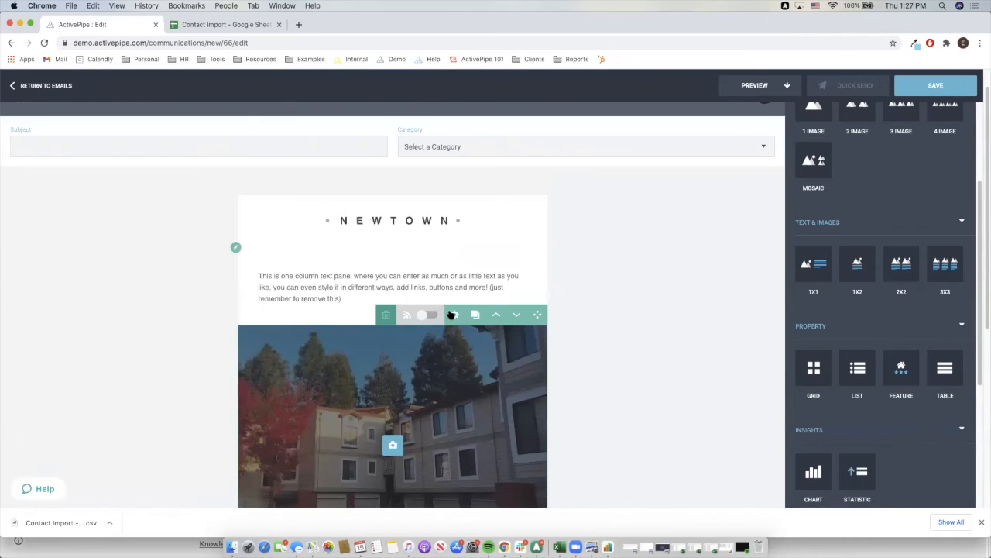
{"action": "left_click", "coordinate": [453, 316]}
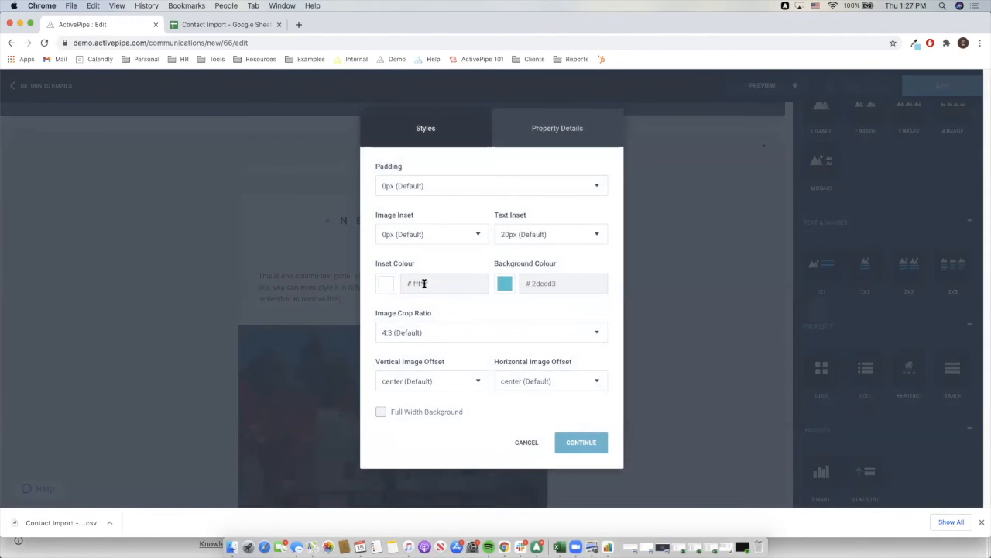
{"action": "left_click", "coordinate": [386, 283]}
{"action": "left_click", "coordinate": [385, 406]}
{"action": "left_click", "coordinate": [585, 442]}
{"action": "scroll", "coordinate": [596, 407], "scroll_direction": "down", "scroll_amount": 3}
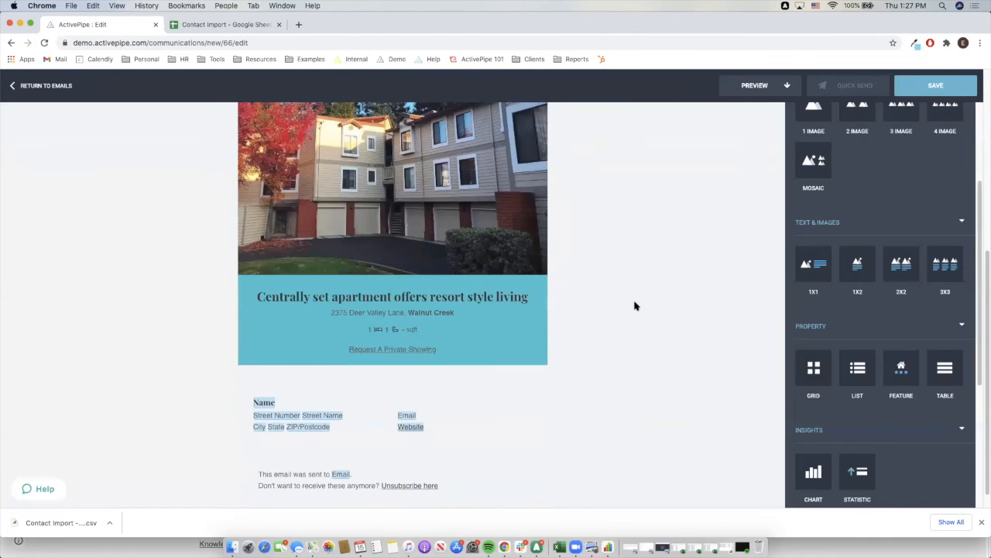
{"action": "scroll", "coordinate": [630, 308], "scroll_direction": "up", "scroll_amount": 1}
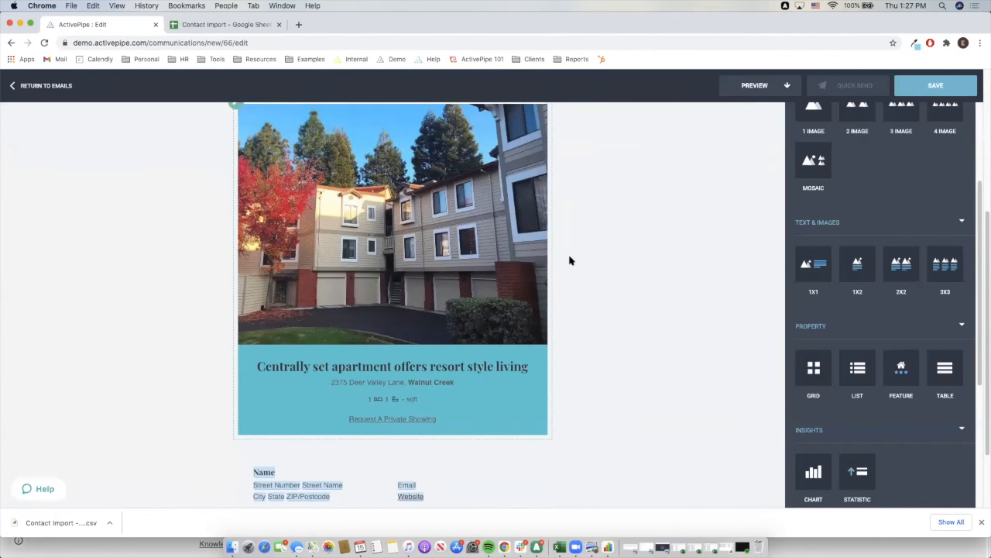
{"action": "scroll", "coordinate": [463, 288], "scroll_direction": "up", "scroll_amount": 1}
{"action": "scroll", "coordinate": [462, 288], "scroll_direction": "up", "scroll_amount": 2}
Step: Check the Feature block's property details layout and leave its settings without changing anything
{"action": "left_click", "coordinate": [463, 287]}
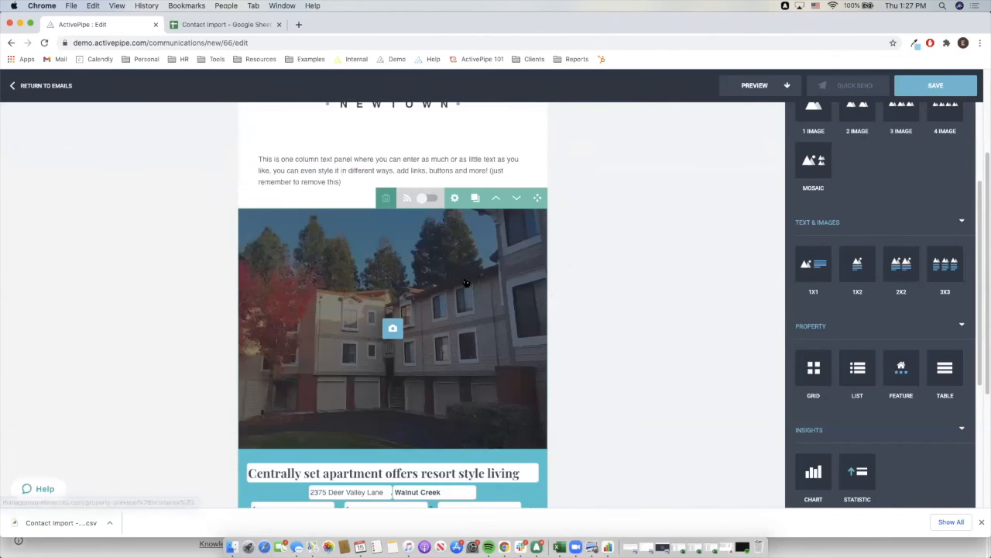
{"action": "left_click", "coordinate": [455, 199]}
{"action": "left_click", "coordinate": [569, 144]}
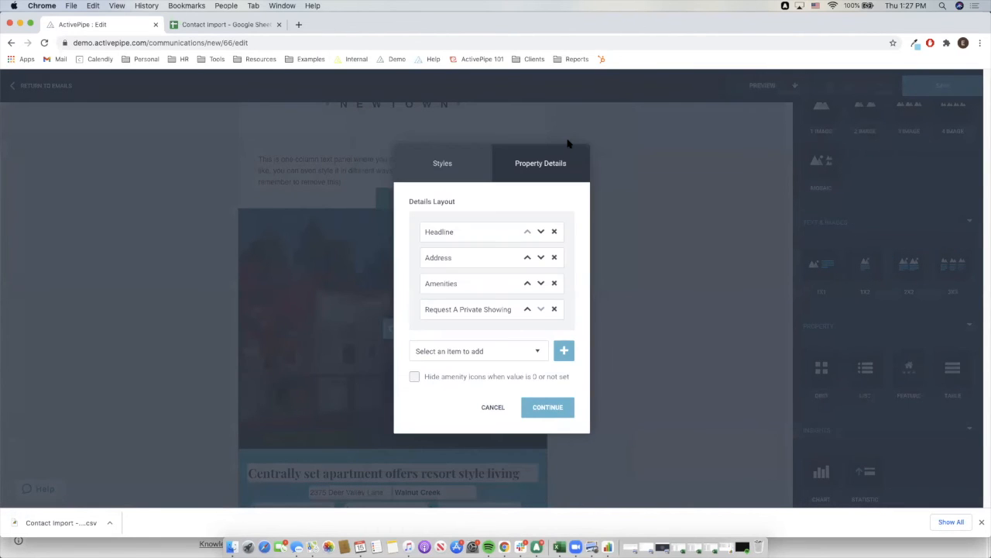
{"action": "left_click", "coordinate": [493, 408]}
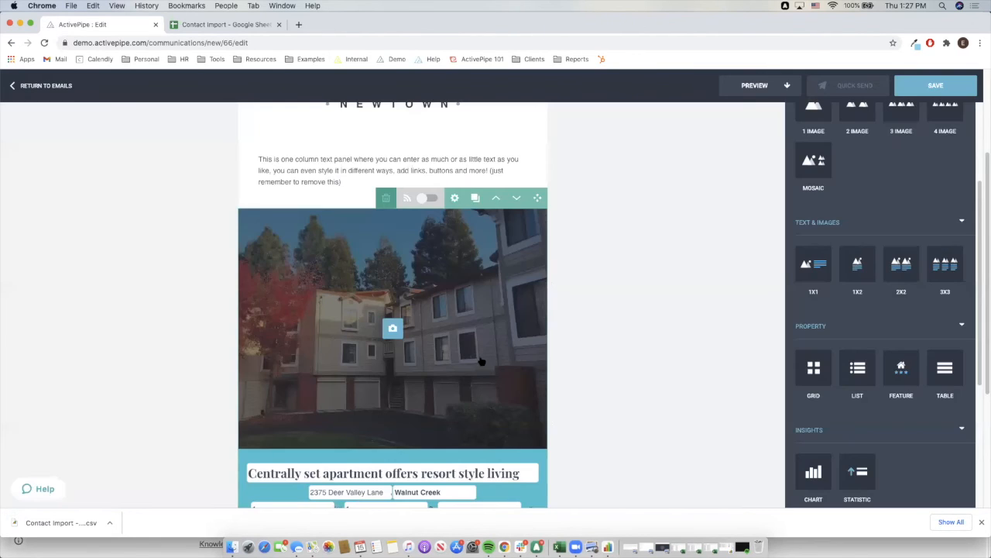
{"action": "left_click", "coordinate": [565, 375]}
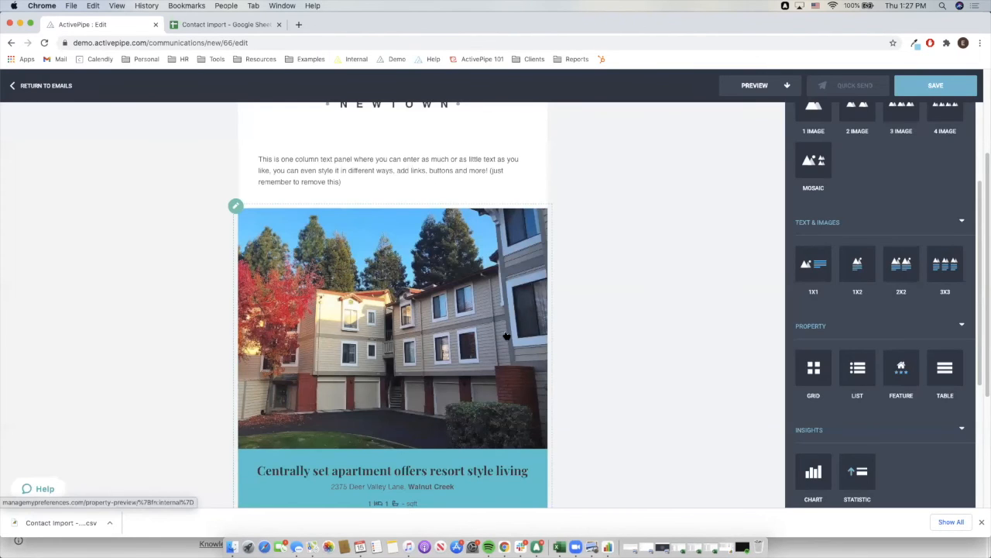
{"action": "left_click", "coordinate": [433, 314]}
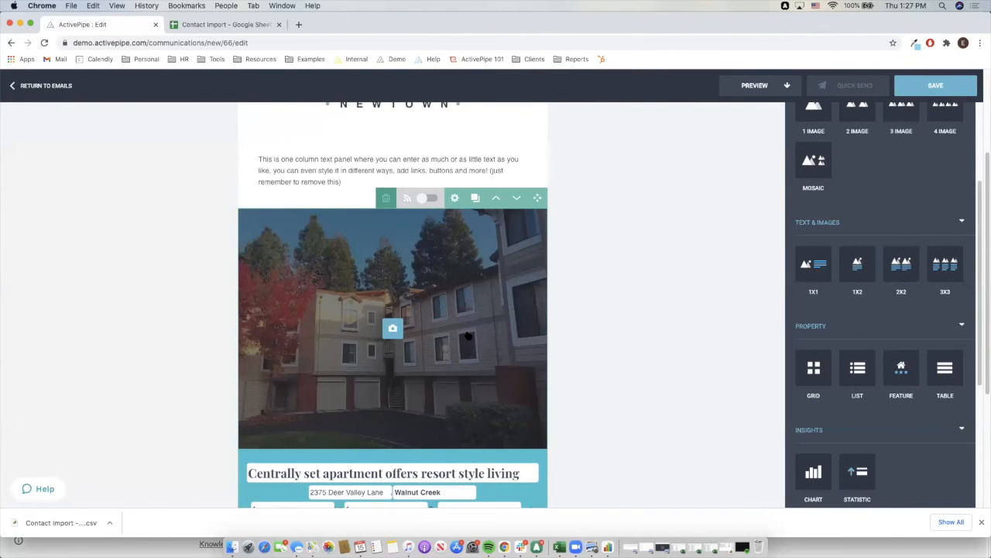
{"action": "left_click", "coordinate": [583, 328]}
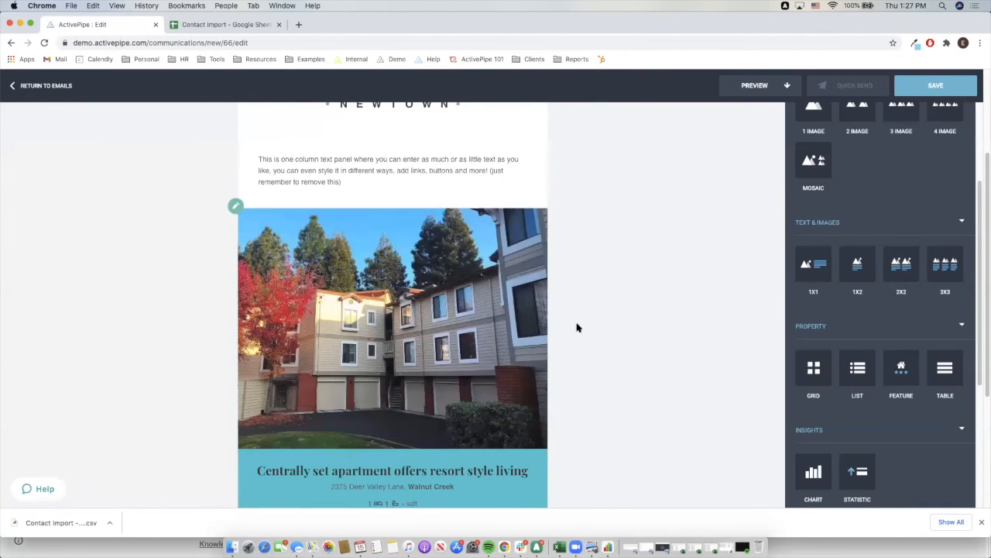
{"action": "left_click", "coordinate": [421, 333]}
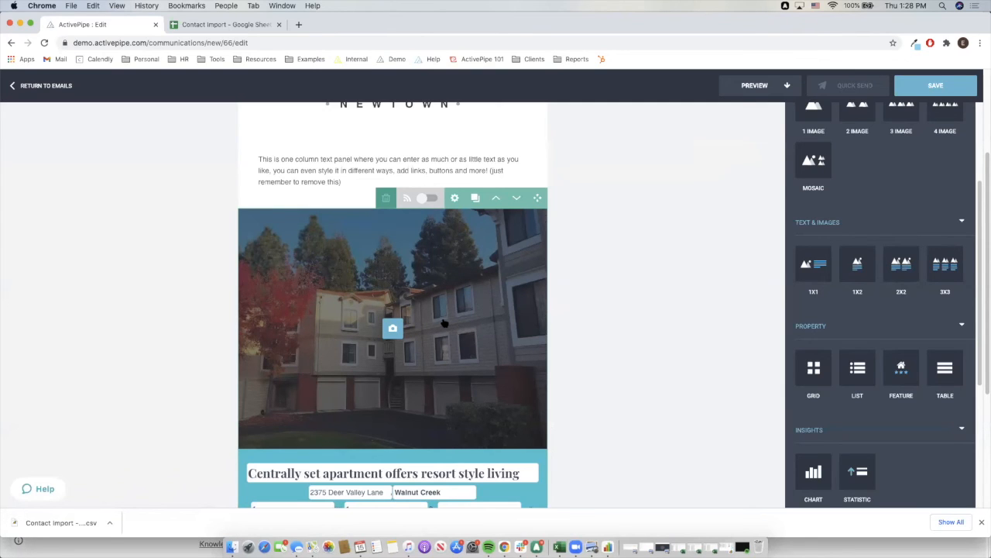
{"action": "left_click", "coordinate": [587, 322]}
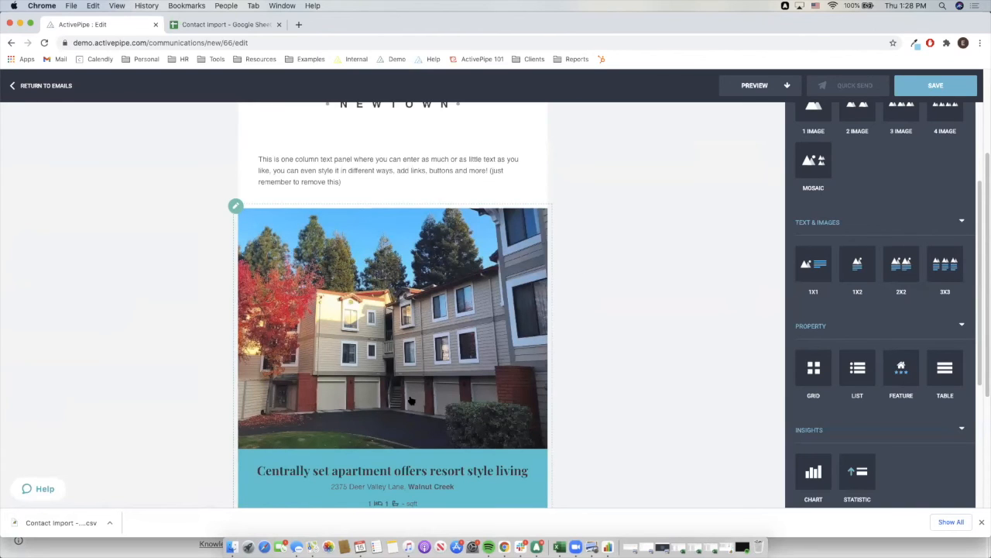
Step: View the images available for the property in the Feature block and return to the email
{"action": "scroll", "coordinate": [598, 418], "scroll_direction": "down", "scroll_amount": 2}
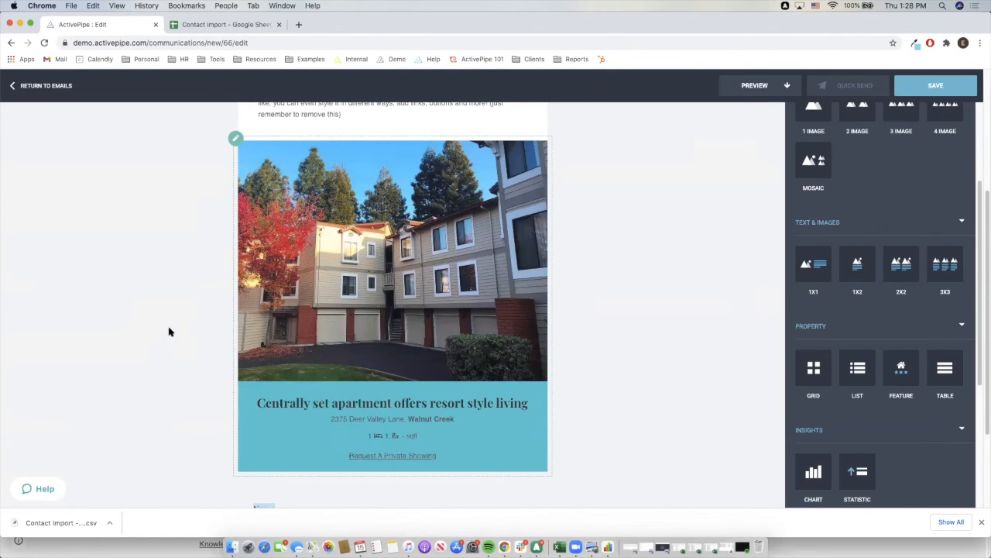
{"action": "left_click", "coordinate": [454, 253]}
{"action": "left_click", "coordinate": [392, 261]}
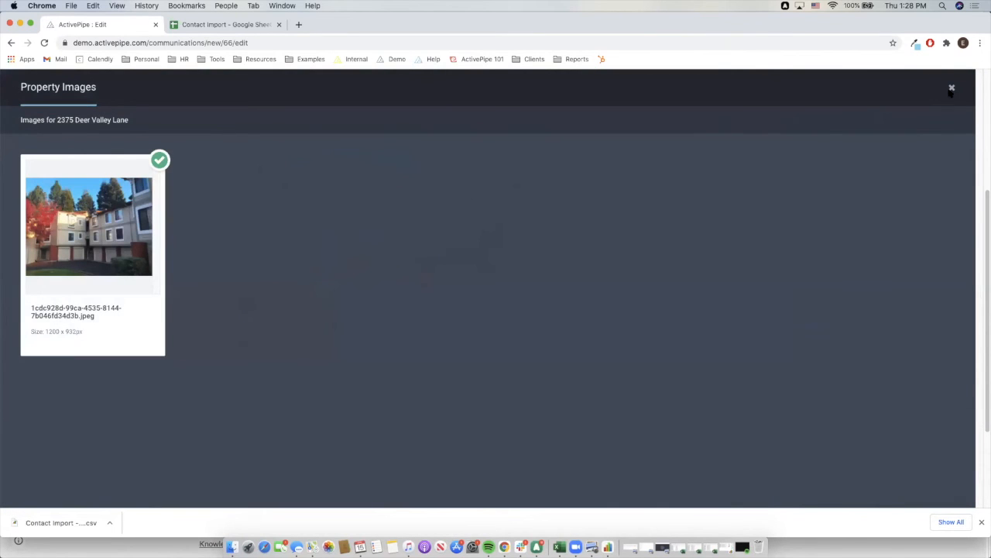
{"action": "left_click", "coordinate": [952, 88]}
{"action": "left_click", "coordinate": [394, 262]}
{"action": "left_click", "coordinate": [83, 273]}
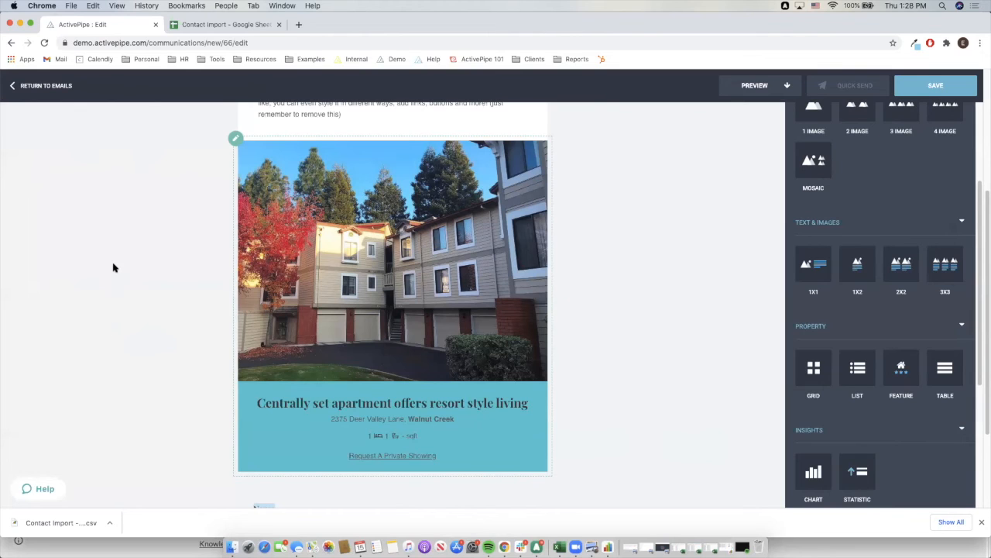
Step: Review which items of the Feature block's property details layout can be removed or reordered, and cancel
{"action": "left_click", "coordinate": [415, 172]}
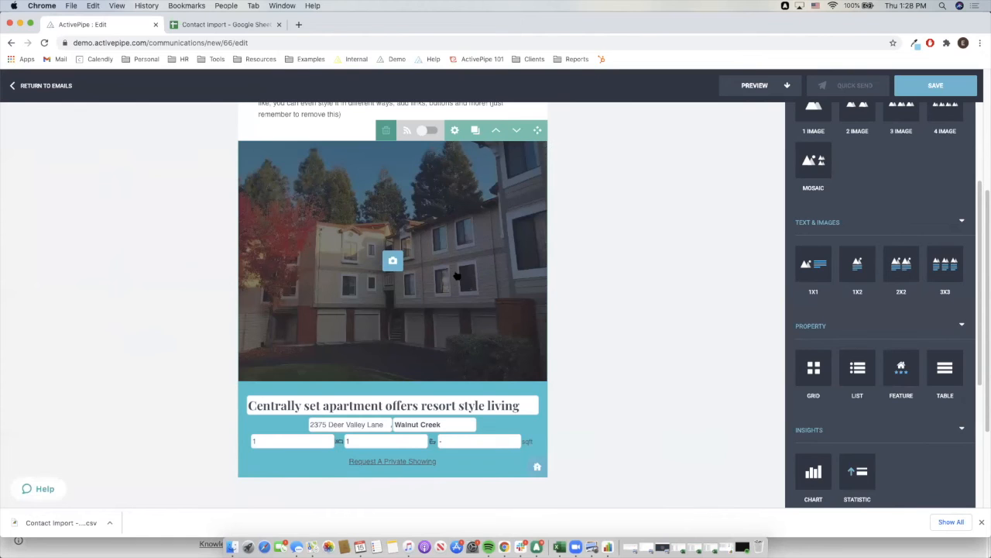
{"action": "left_click", "coordinate": [455, 130]}
{"action": "left_click", "coordinate": [571, 141]}
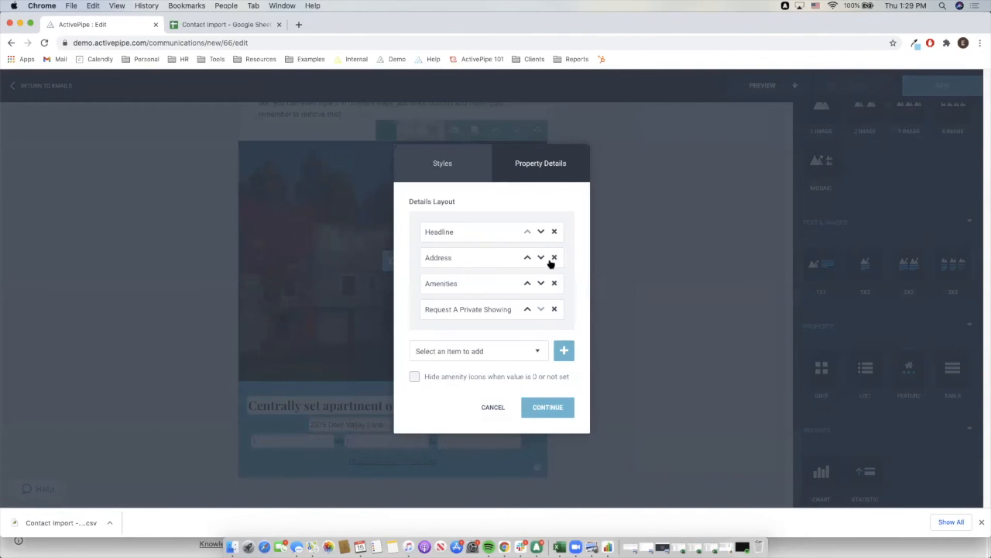
{"action": "left_click", "coordinate": [492, 407]}
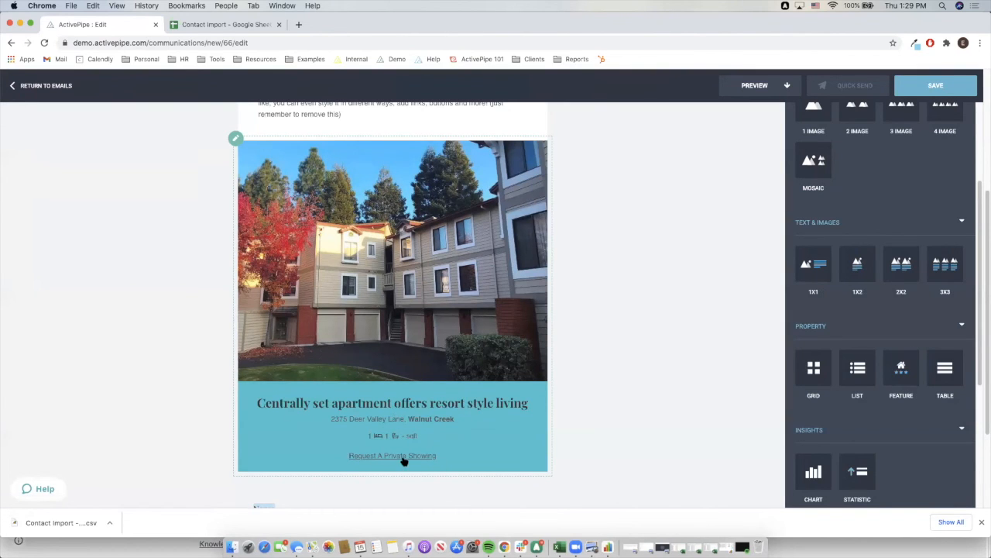
Step: Move Request A Private Showing directly below Headline in the Feature block's property details layout
{"action": "scroll", "coordinate": [424, 442], "scroll_direction": "up", "scroll_amount": 2}
{"action": "scroll", "coordinate": [425, 442], "scroll_direction": "down", "scroll_amount": 2}
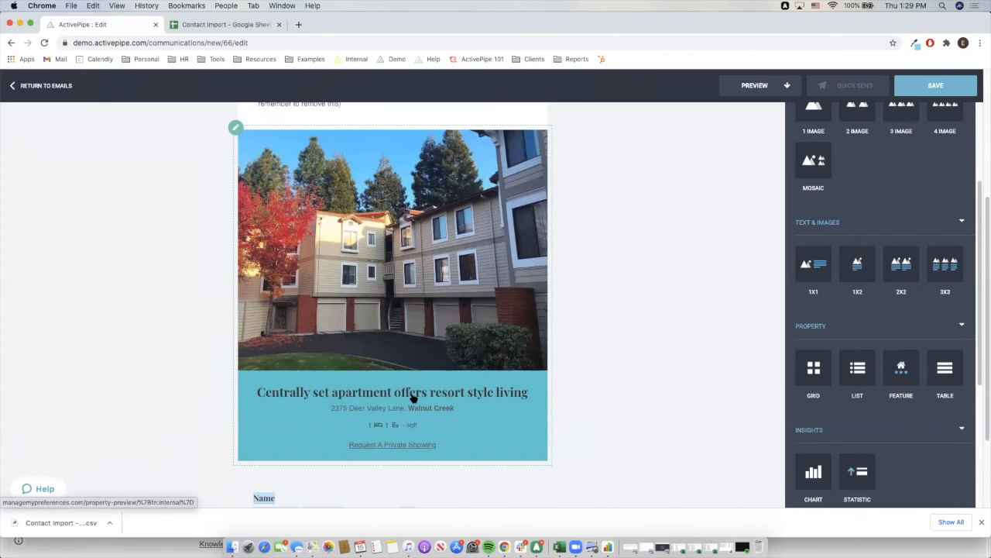
{"action": "scroll", "coordinate": [487, 399], "scroll_direction": "up", "scroll_amount": 1}
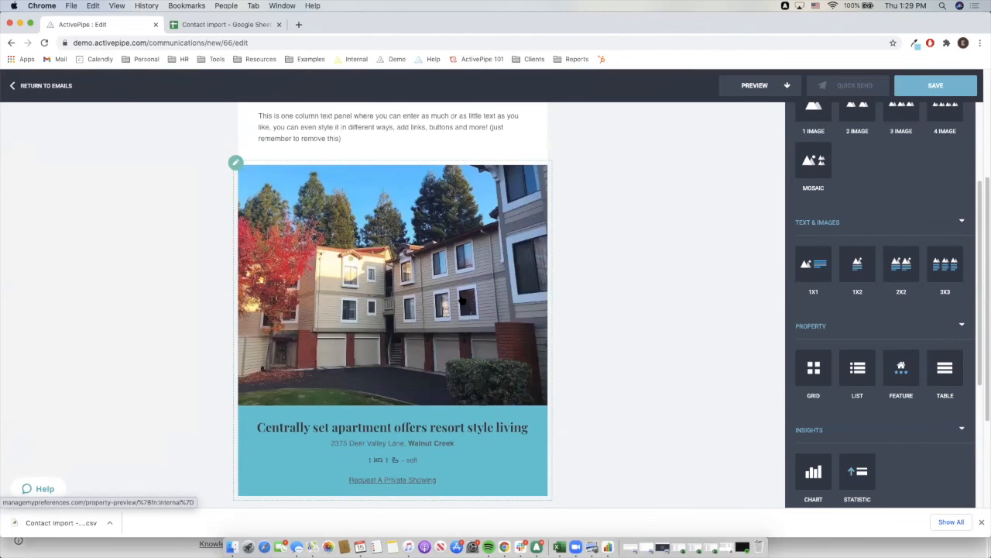
{"action": "mouse_move", "coordinate": [466, 164]}
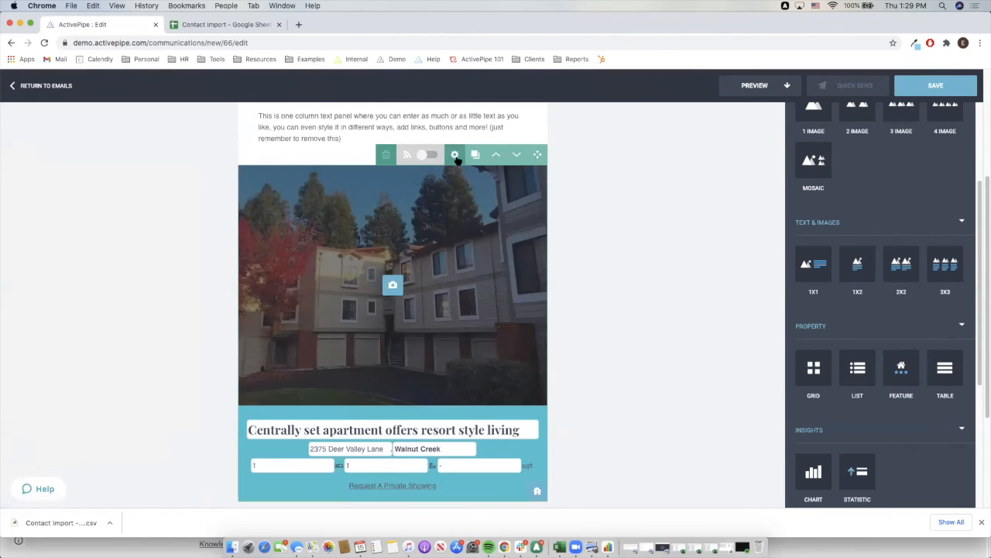
{"action": "left_click", "coordinate": [455, 156]}
{"action": "left_click", "coordinate": [575, 145]}
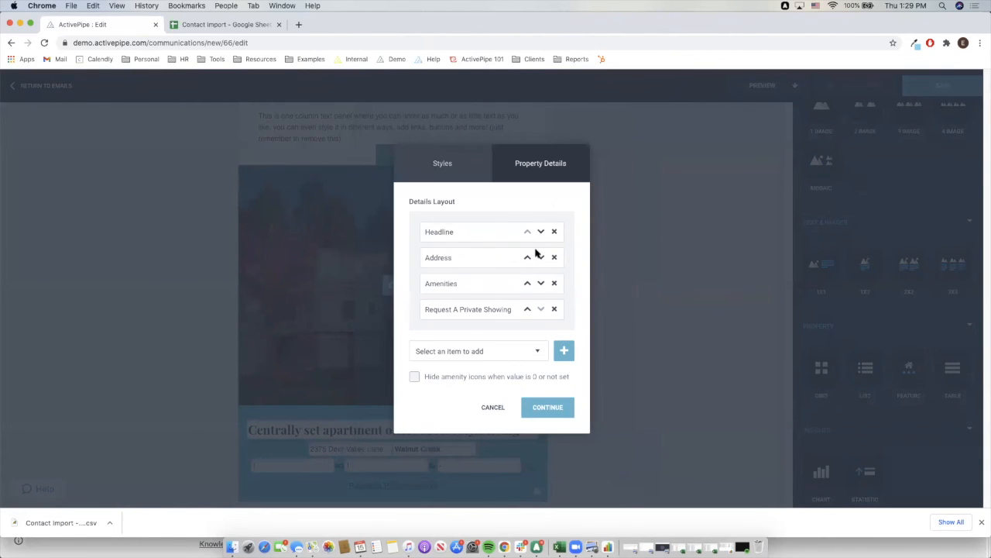
{"action": "left_click", "coordinate": [528, 309]}
{"action": "left_click", "coordinate": [528, 283]}
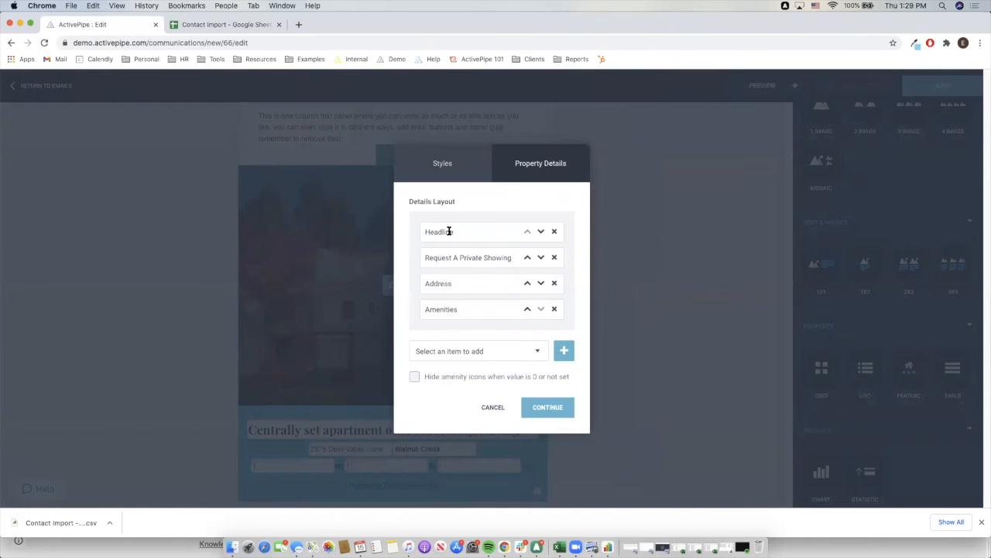
Step: Move Request A Private Showing to the end of the layout and back below Headline, and apply the settings
{"action": "left_click", "coordinate": [541, 258]}
{"action": "left_click", "coordinate": [541, 283]}
{"action": "left_click", "coordinate": [527, 310]}
{"action": "left_click", "coordinate": [527, 283]}
{"action": "left_click", "coordinate": [547, 408]}
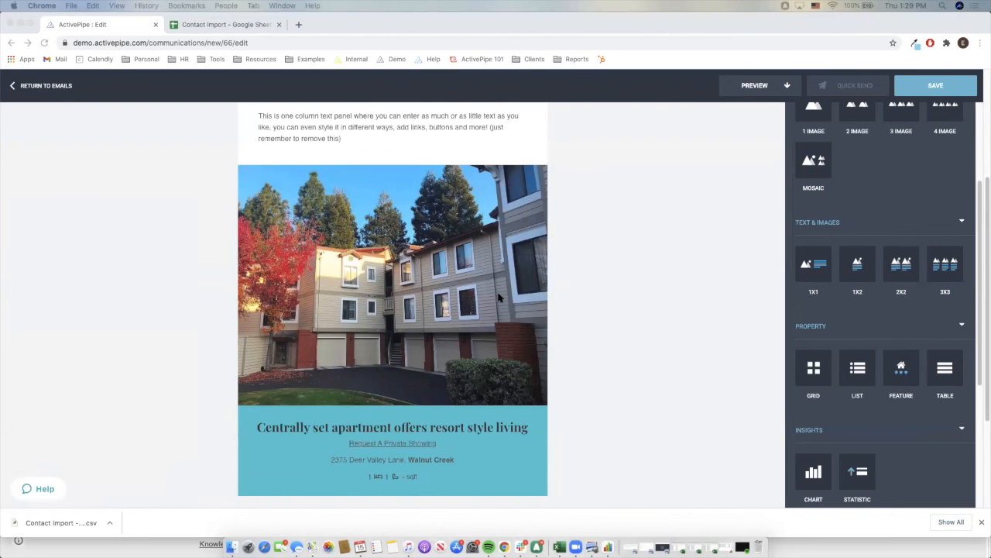
Step: Add a 1 Image block between the NEWTOWN header and the one-column text panel
{"action": "scroll", "coordinate": [501, 298], "scroll_direction": "up", "scroll_amount": 3}
{"action": "scroll", "coordinate": [871, 223], "scroll_direction": "up", "scroll_amount": 2}
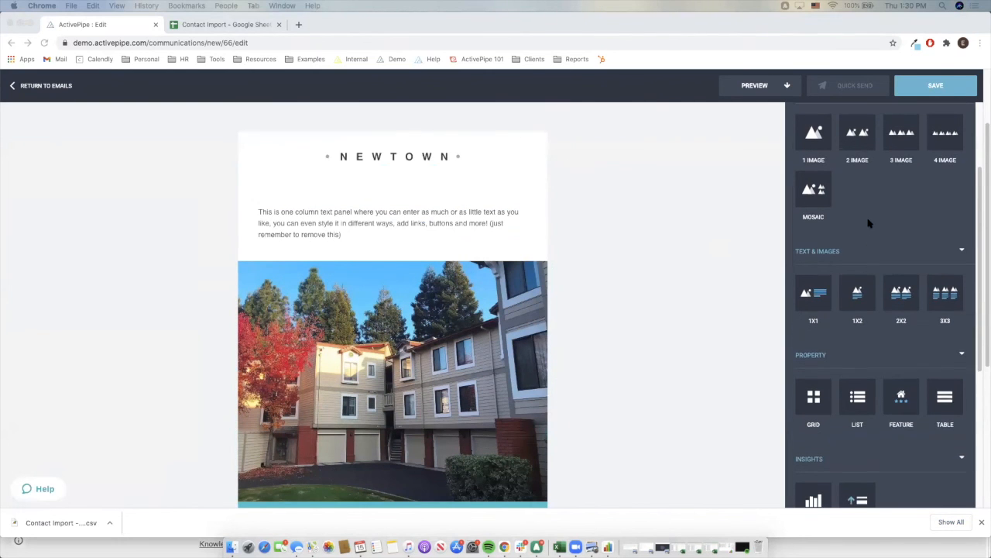
{"action": "scroll", "coordinate": [669, 263], "scroll_direction": "up", "scroll_amount": 2}
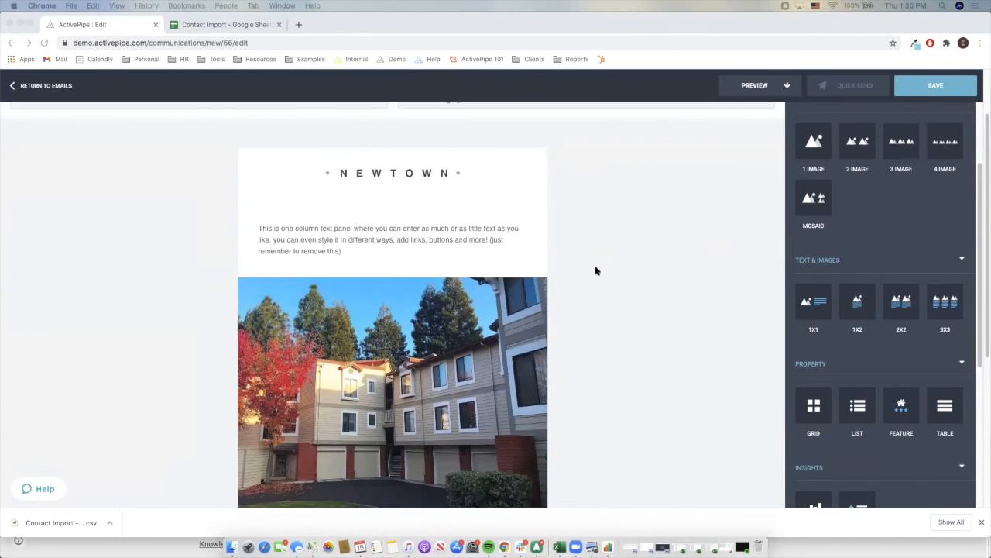
{"action": "scroll", "coordinate": [706, 204], "scroll_direction": "up", "scroll_amount": 2}
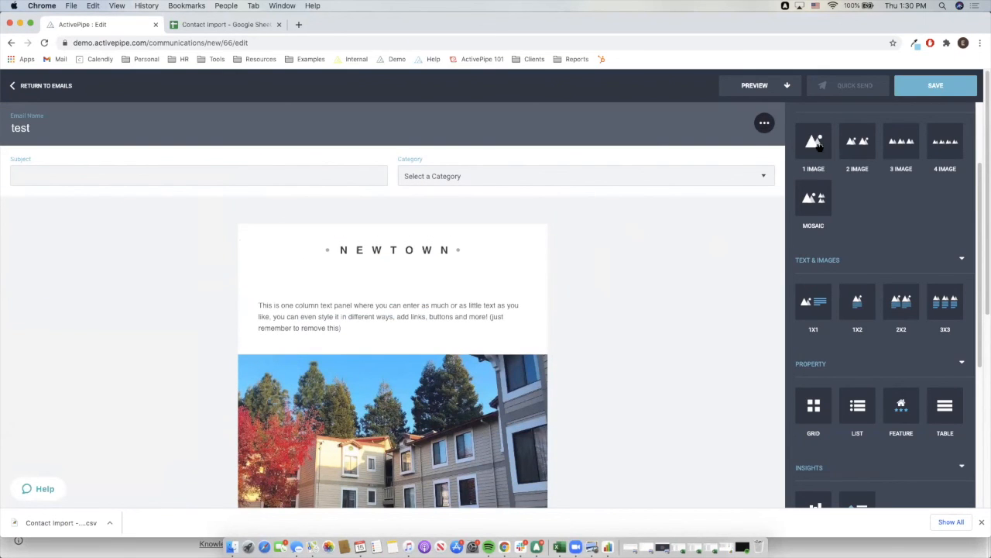
{"action": "left_click_drag", "start_coordinate": [813, 143], "coordinate": [560, 280]}
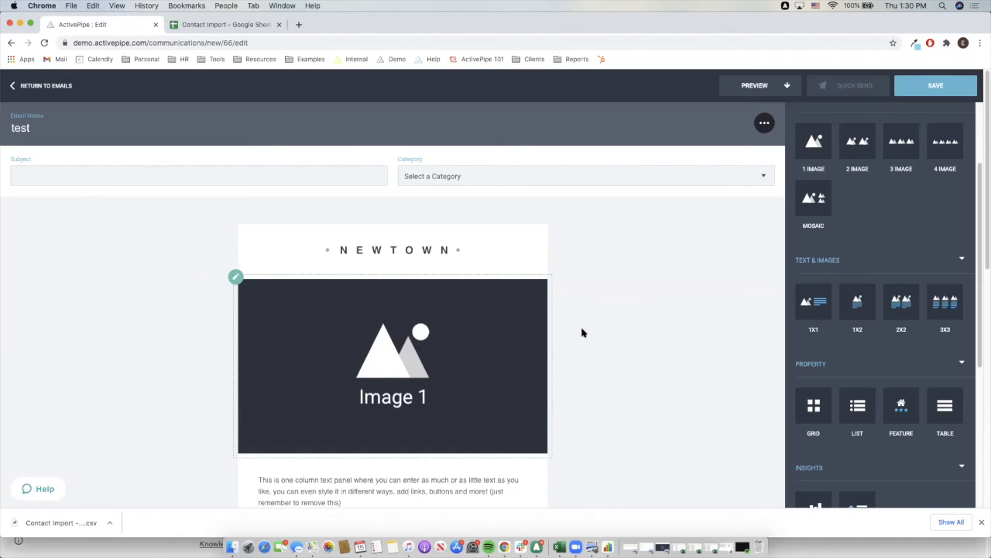
Step: Open the image library for the placeholder in the new 1 Image block
{"action": "mouse_move", "coordinate": [409, 353]}
{"action": "scroll", "coordinate": [922, 223], "scroll_direction": "up", "scroll_amount": 3}
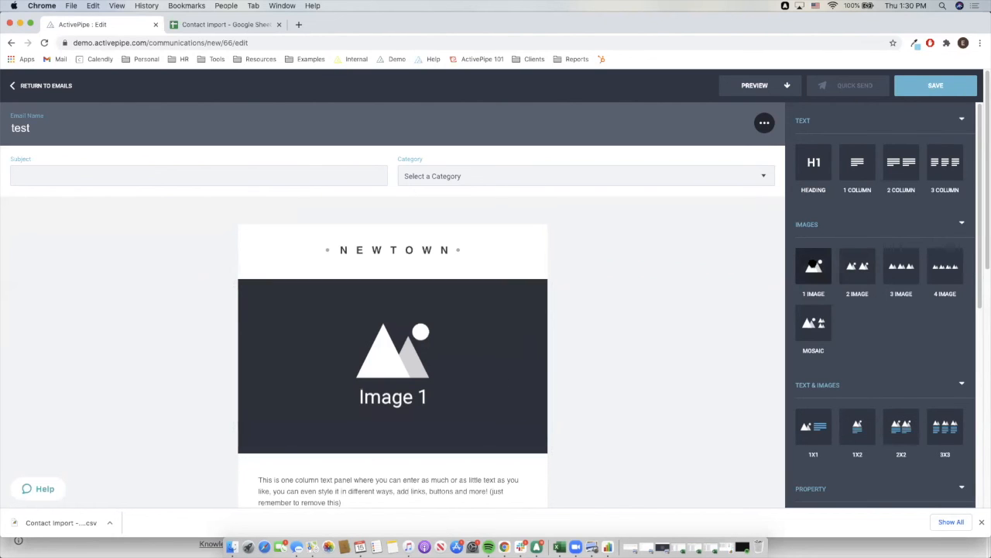
{"action": "left_click", "coordinate": [439, 374]}
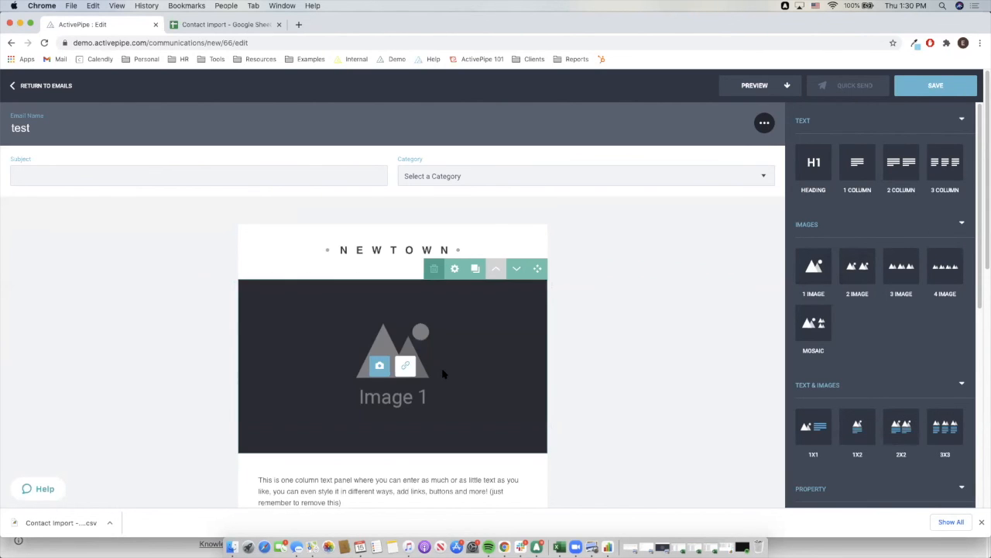
{"action": "left_click", "coordinate": [380, 367]}
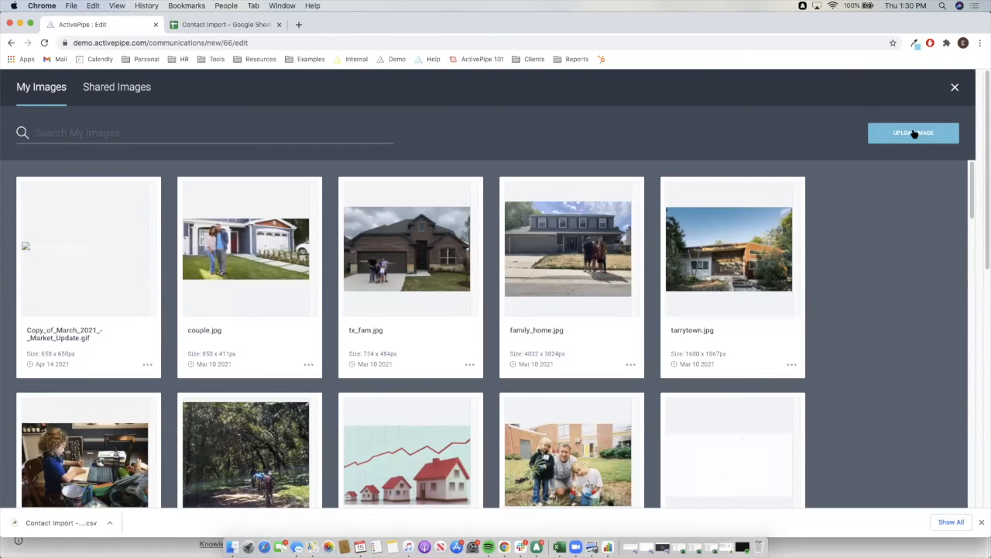
Step: Search the computer for .gif files and upload 3oz8xAFtqoOUUrsh7W_BigPic.gif to My Images
{"action": "left_click", "coordinate": [914, 134]}
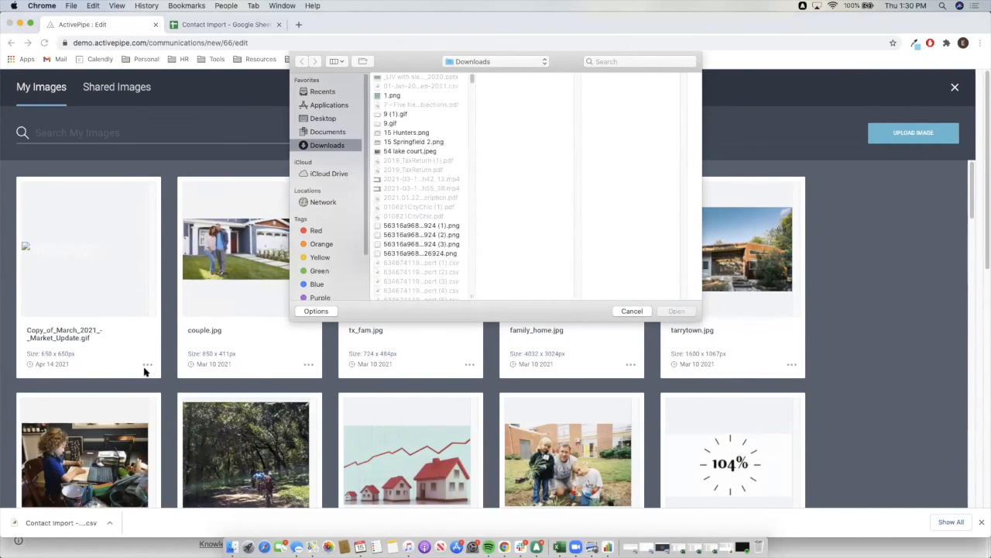
{"action": "left_click", "coordinate": [620, 62]}
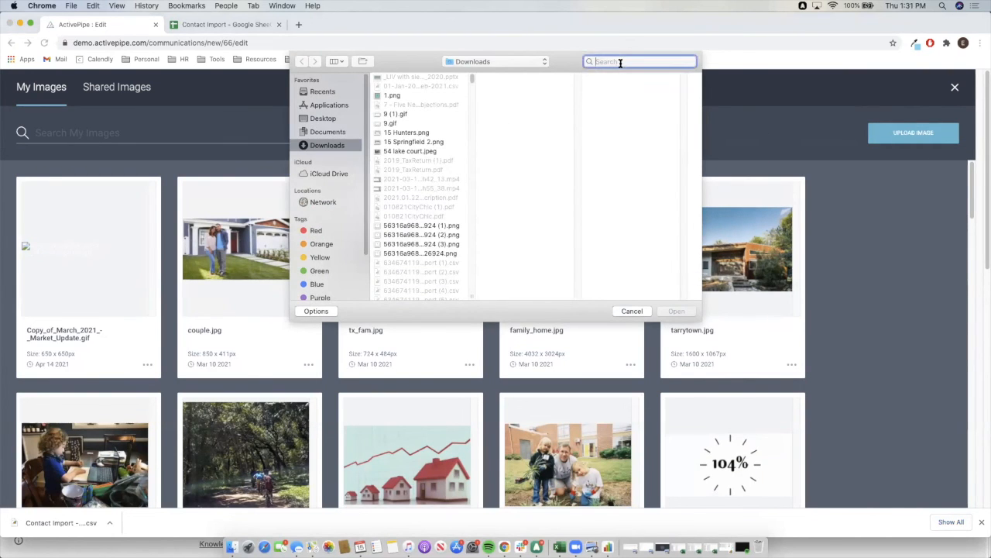
{"action": "type", "text": ".gif"}
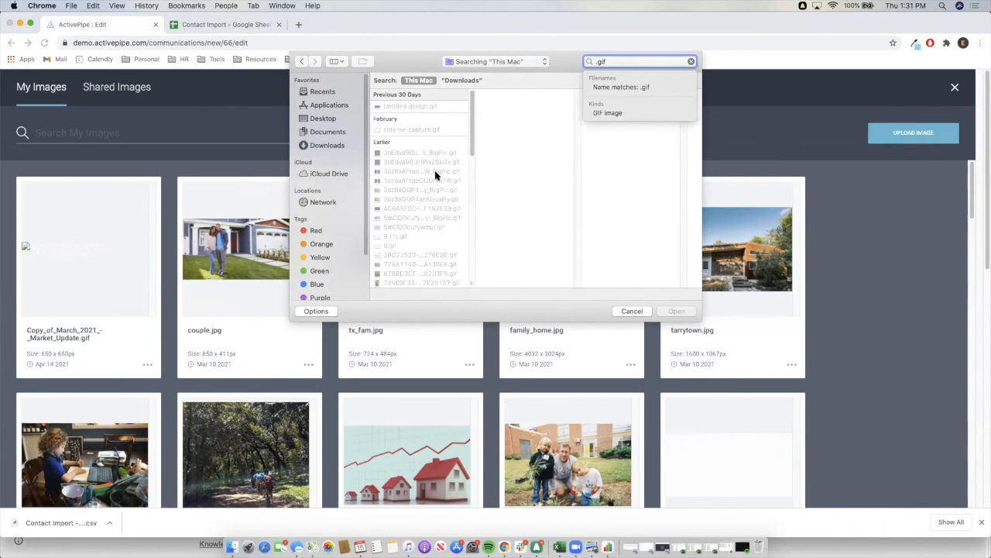
{"action": "left_click", "coordinate": [435, 171]}
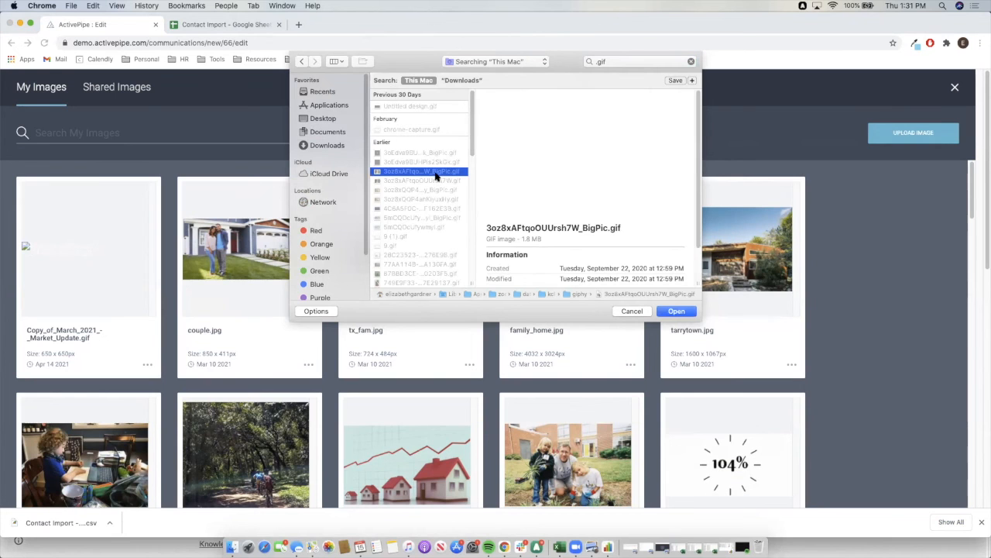
{"action": "left_click", "coordinate": [677, 310]}
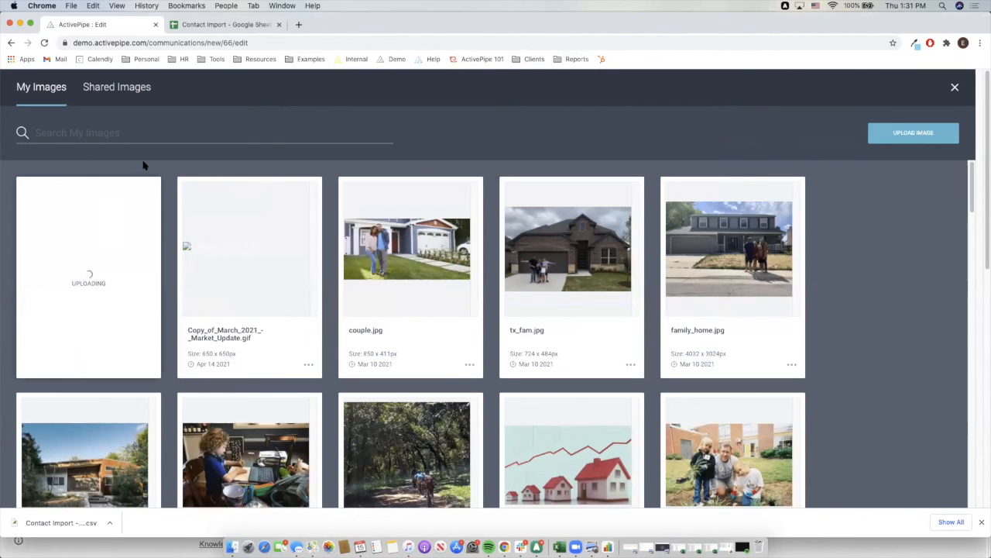
Step: Browse the other images in My Images and insert the uploaded 3oz8xAFtqoOUUrsh7W_BigPic.gif into the 1 Image block
{"action": "scroll", "coordinate": [378, 281], "scroll_direction": "down", "scroll_amount": 5}
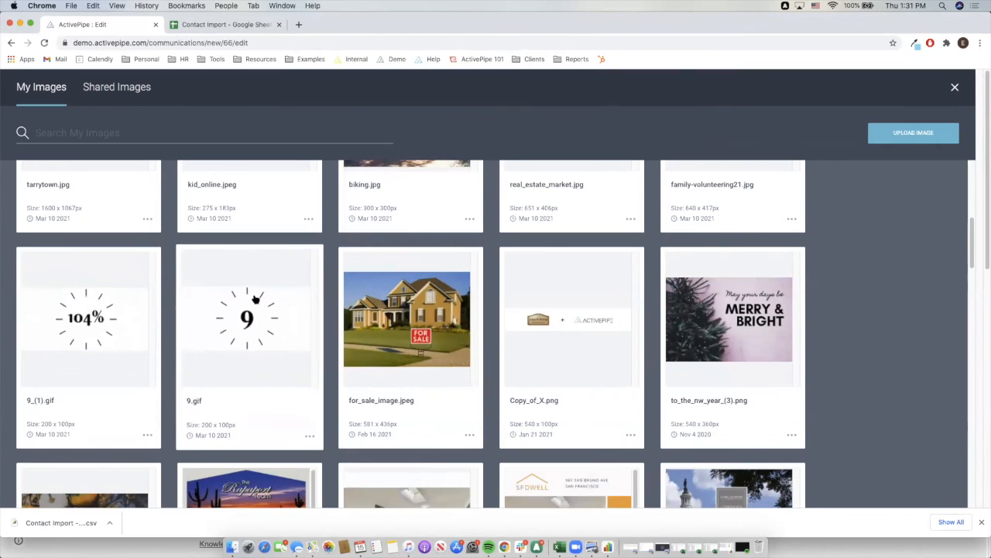
{"action": "scroll", "coordinate": [357, 271], "scroll_direction": "down", "scroll_amount": 4}
{"action": "scroll", "coordinate": [436, 283], "scroll_direction": "up", "scroll_amount": 1}
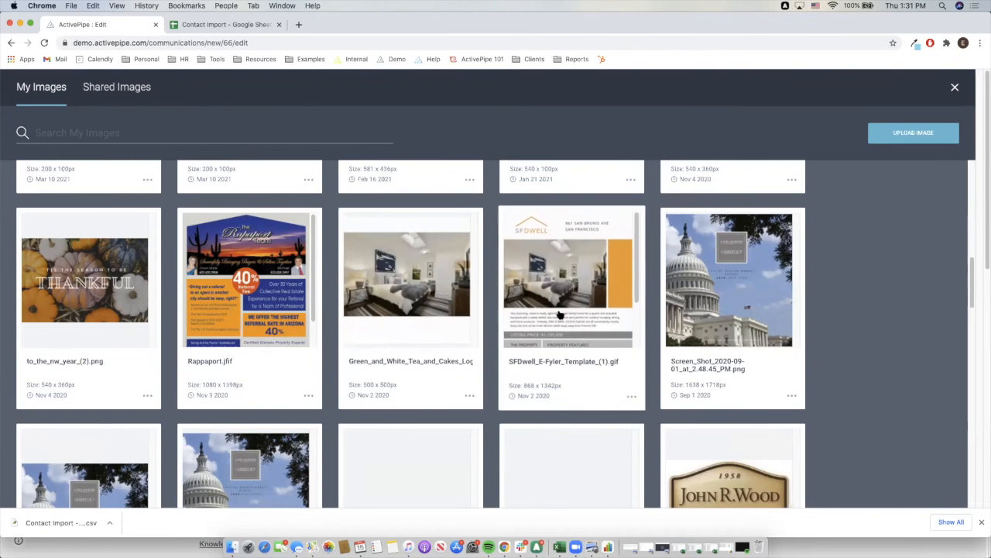
{"action": "scroll", "coordinate": [551, 314], "scroll_direction": "up", "scroll_amount": 8}
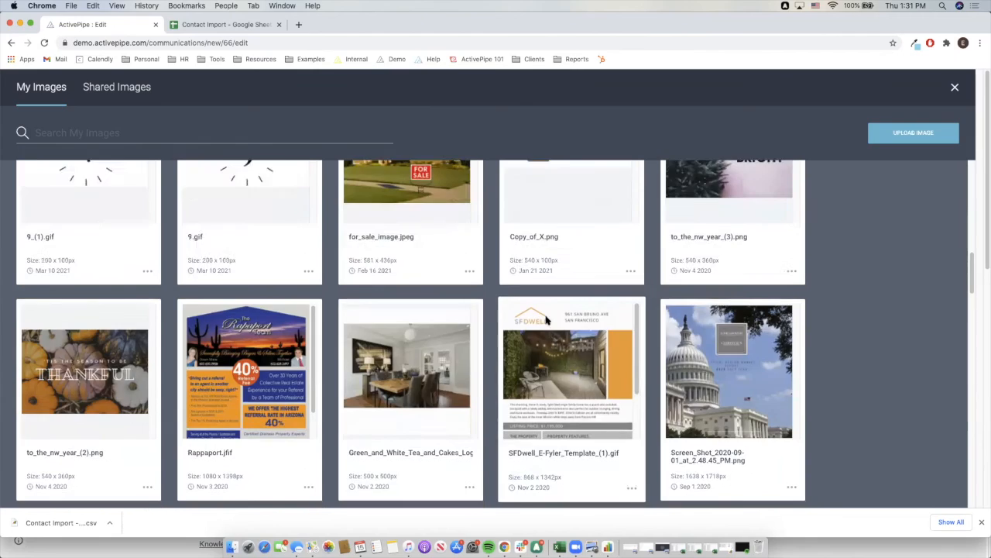
{"action": "scroll", "coordinate": [76, 271], "scroll_direction": "up", "scroll_amount": 2}
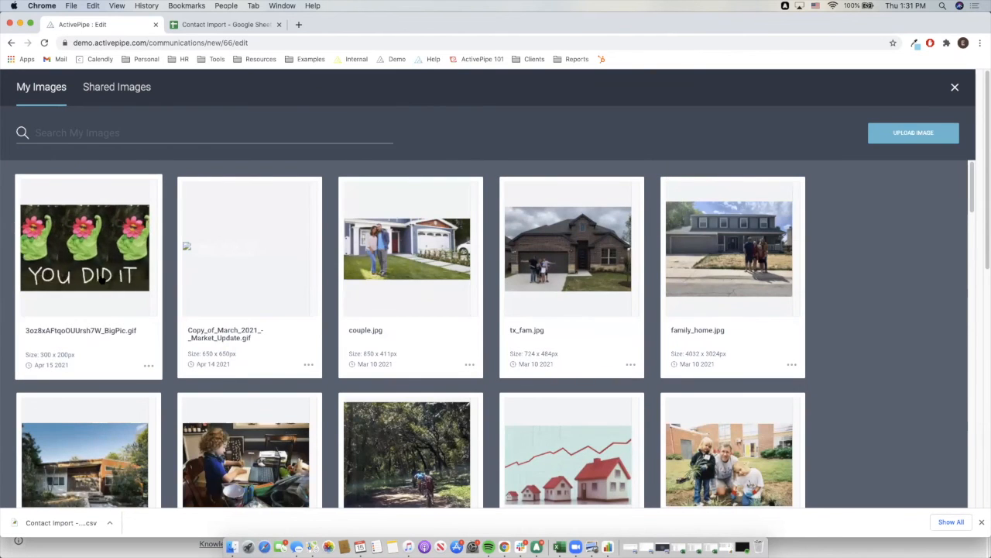
{"action": "left_click", "coordinate": [107, 284]}
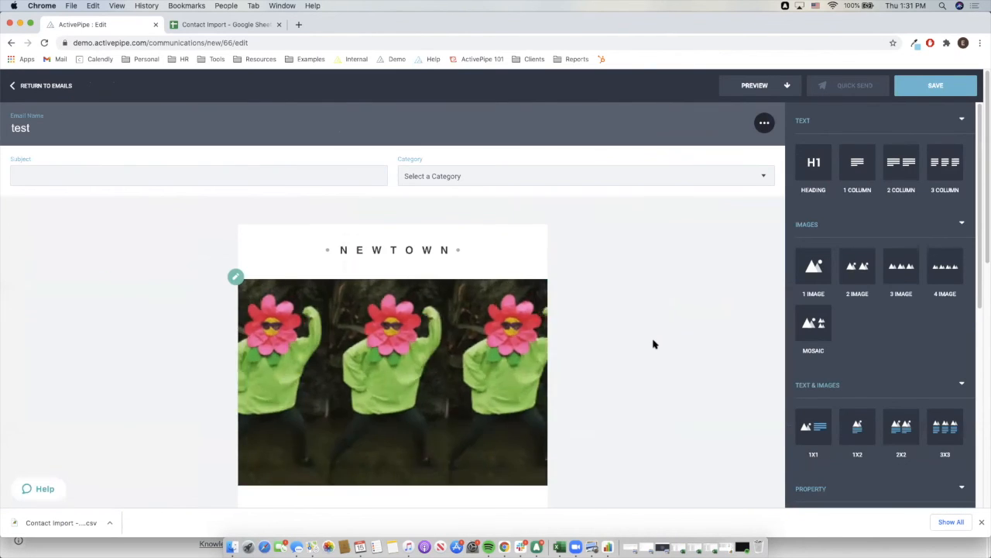
Step: Review the email from the animated image down to the property block, and leave the editor for the emails list
{"action": "scroll", "coordinate": [653, 344], "scroll_direction": "down", "scroll_amount": 3}
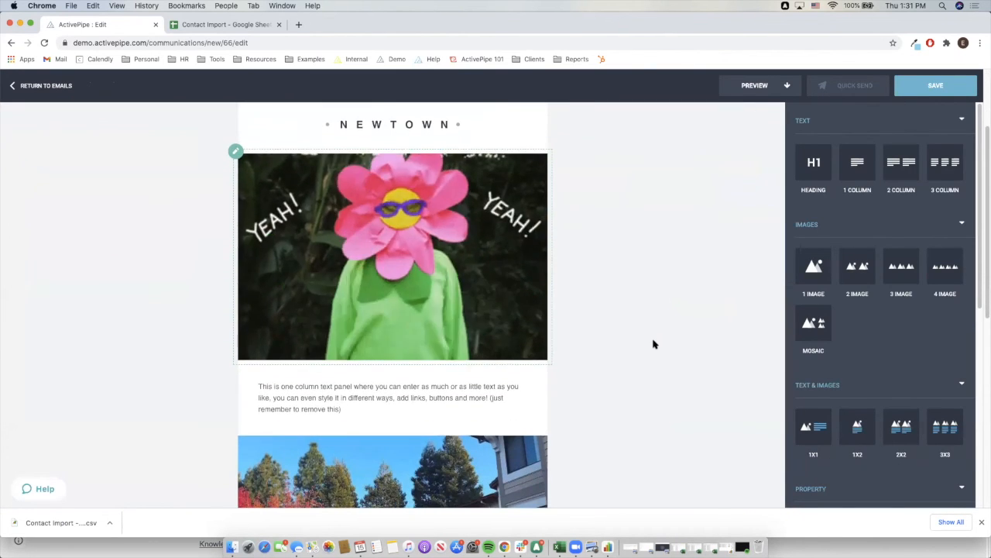
{"action": "scroll", "coordinate": [653, 344], "scroll_direction": "down", "scroll_amount": 6}
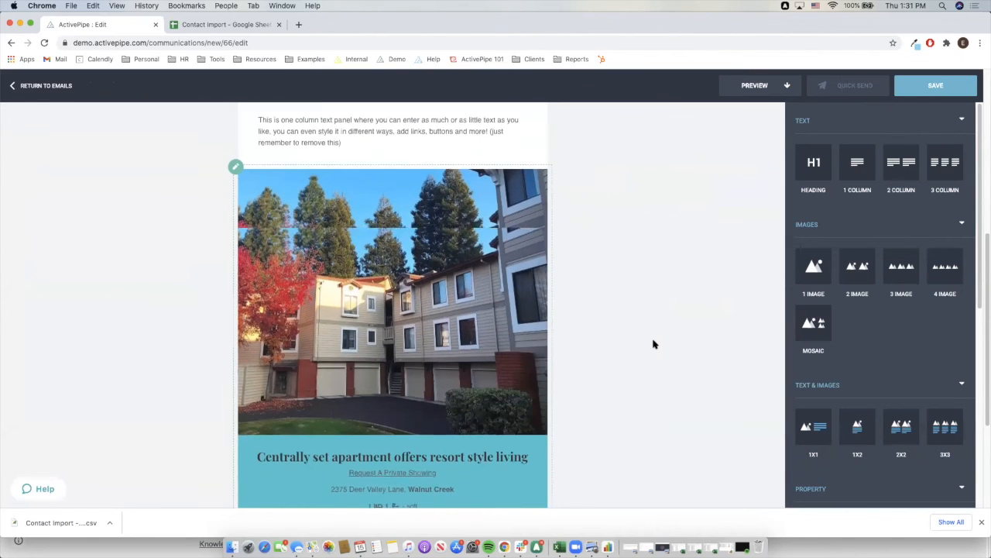
{"action": "scroll", "coordinate": [653, 344], "scroll_direction": "up", "scroll_amount": 9}
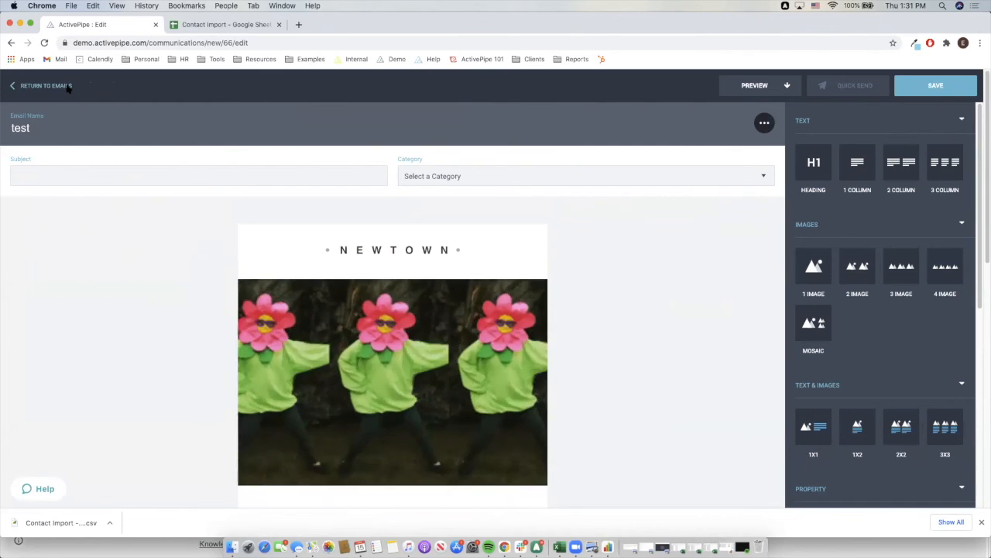
{"action": "left_click", "coordinate": [67, 86]}
{"action": "left_click", "coordinate": [582, 314]}
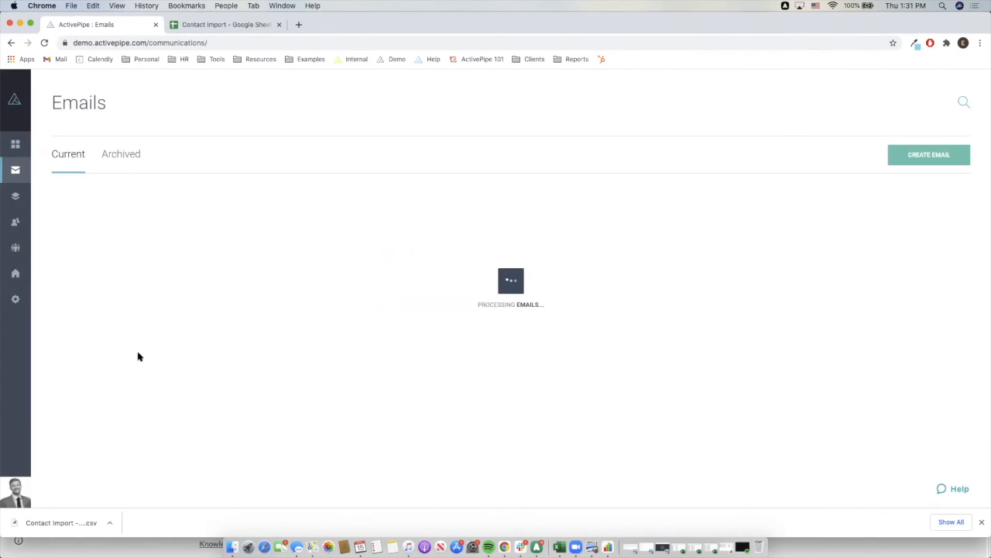